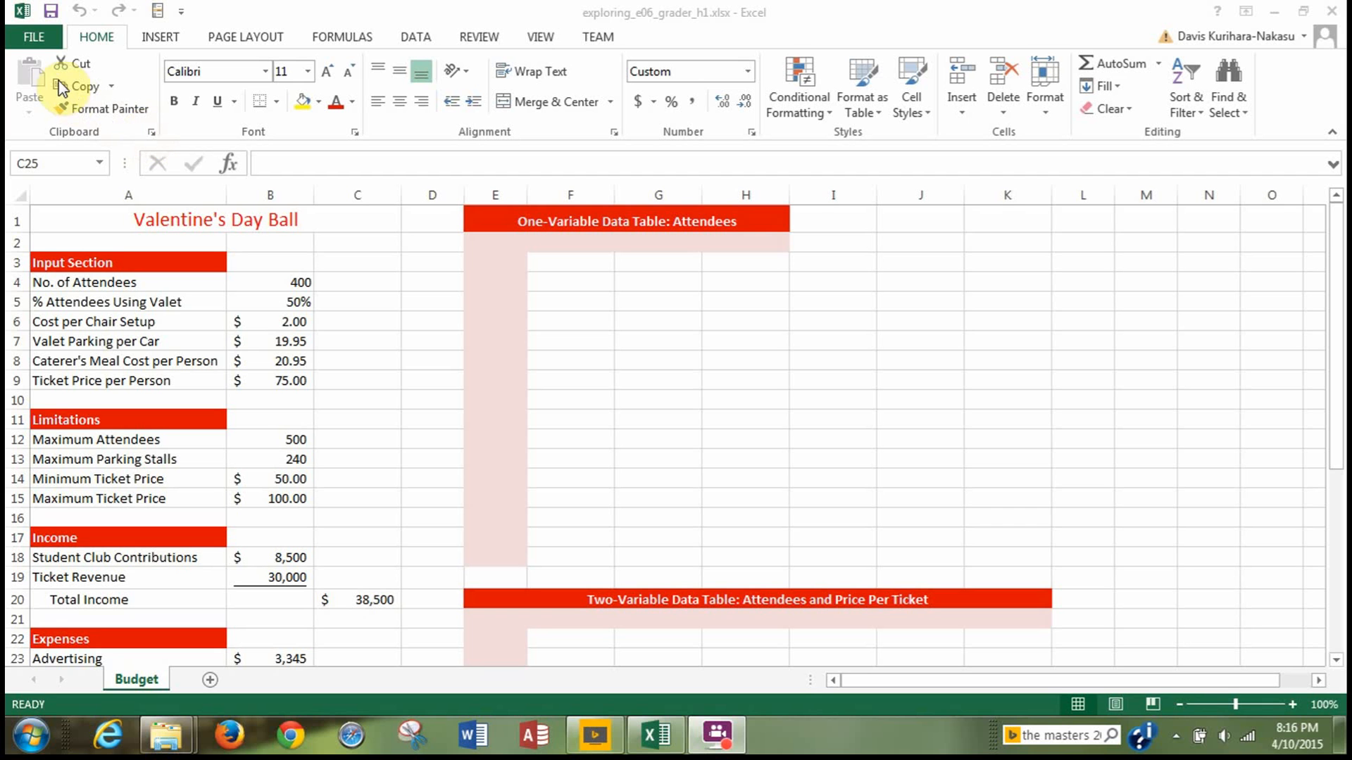
# Review the installed Excel add-ins in the program options, including Analysis ToolPak and Solver Add-in, and close the list without changes.
pyautogui.click(33, 40)
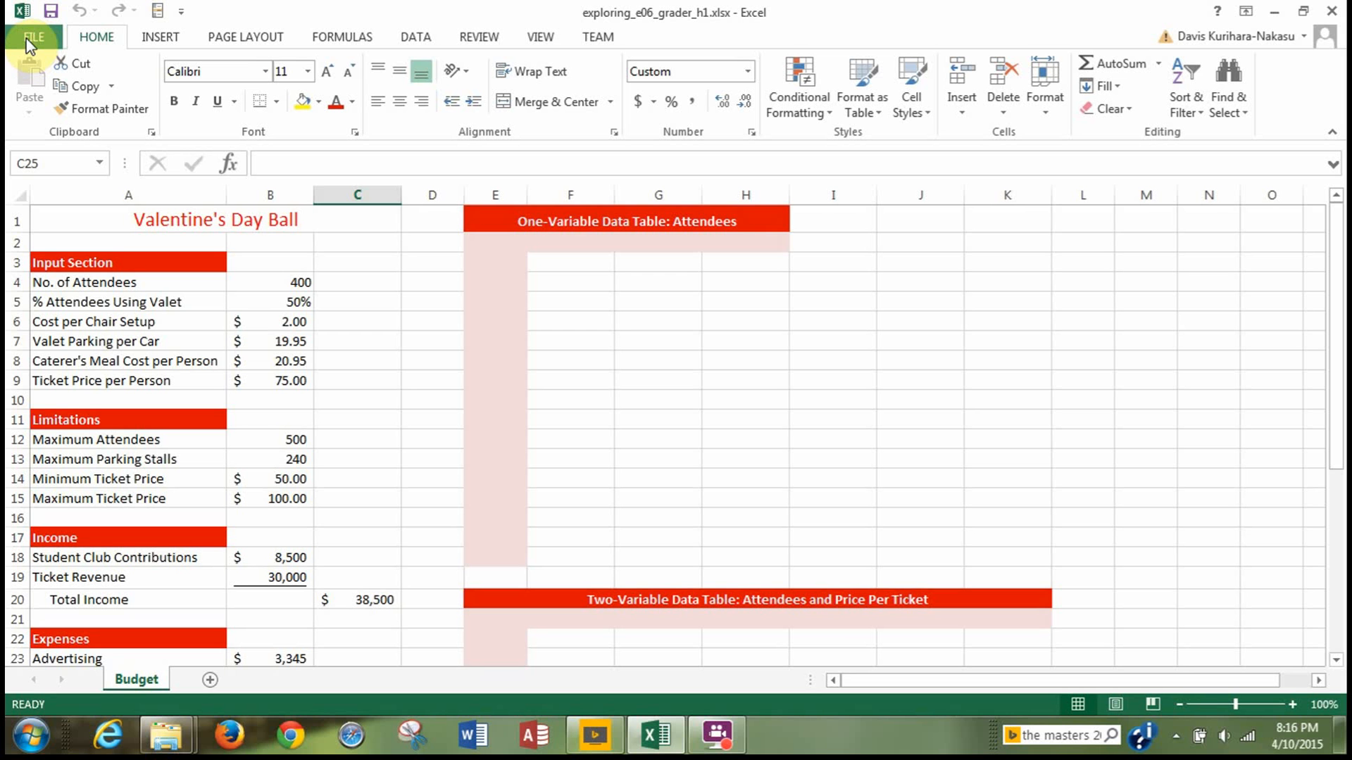
pyautogui.click(28, 38)
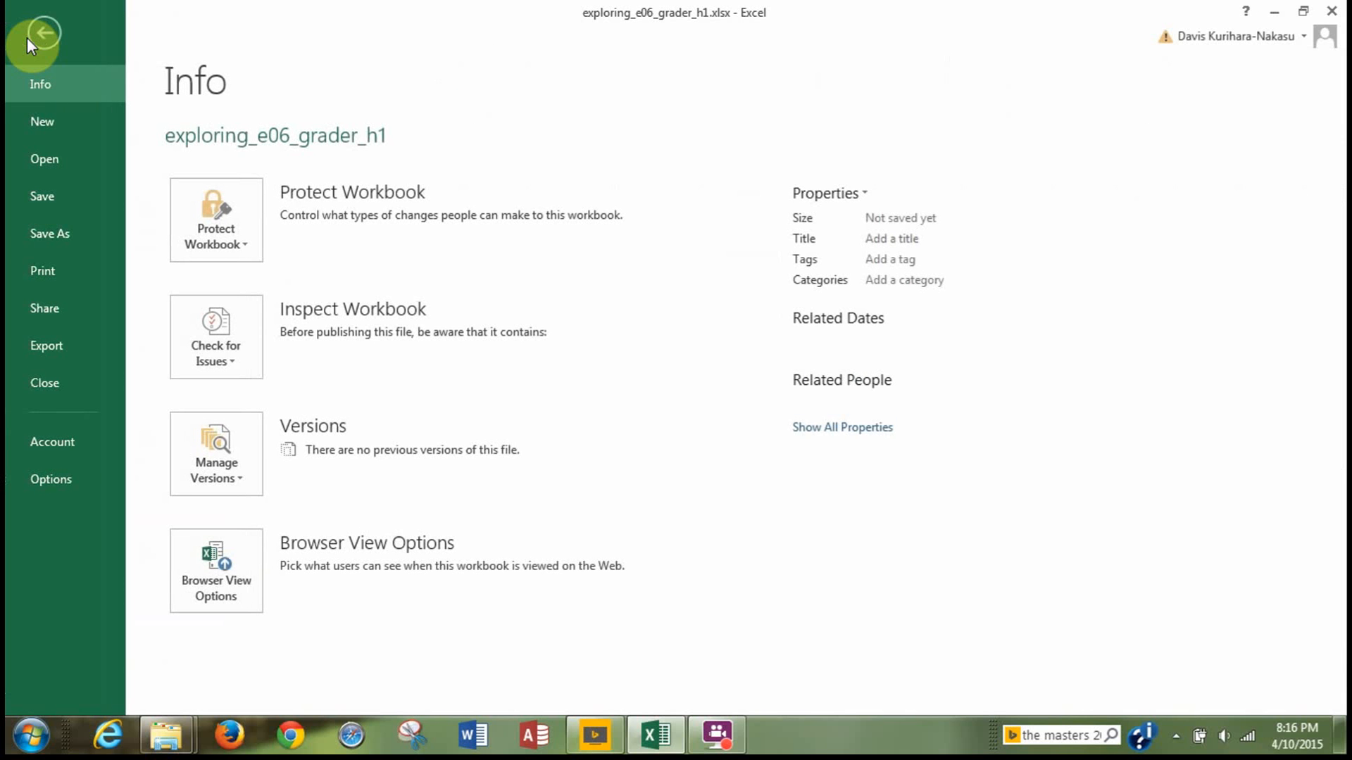
pyautogui.click(59, 488)
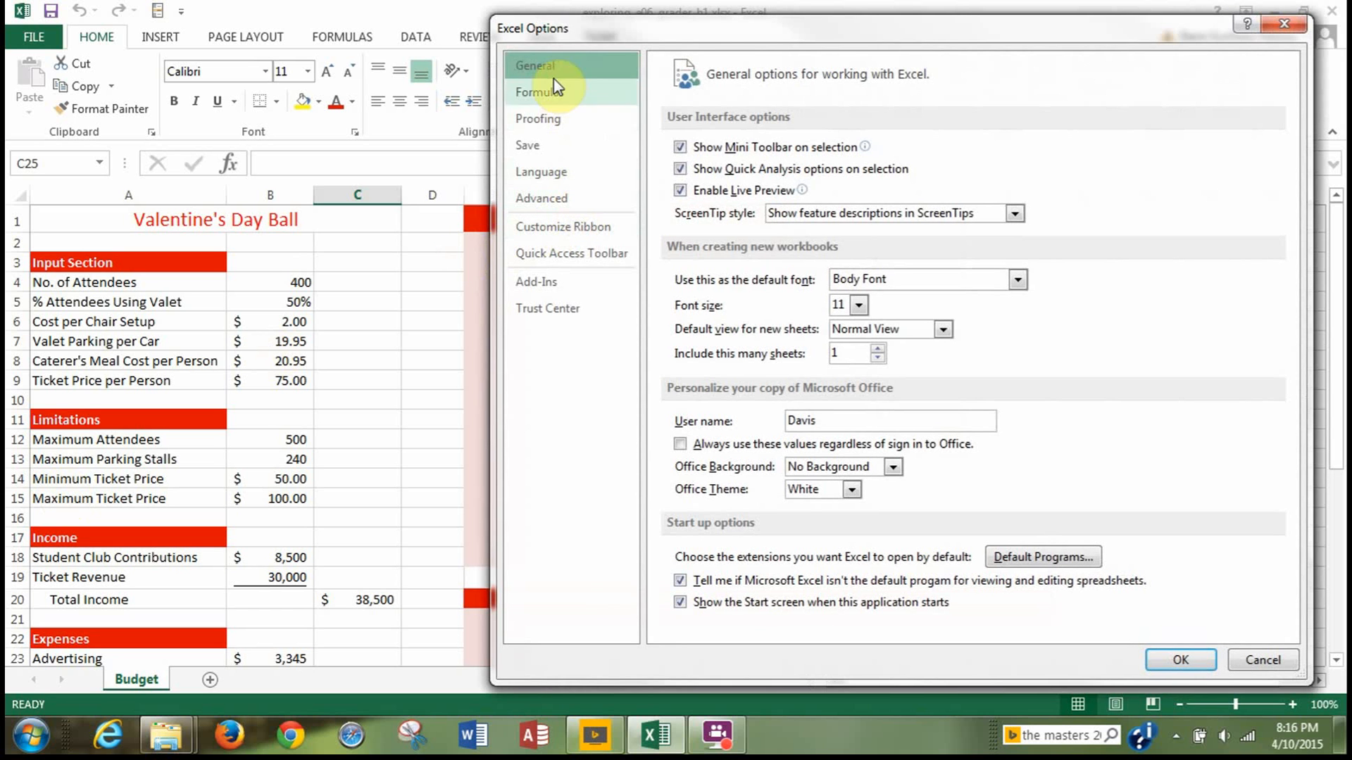
pyautogui.click(547, 290)
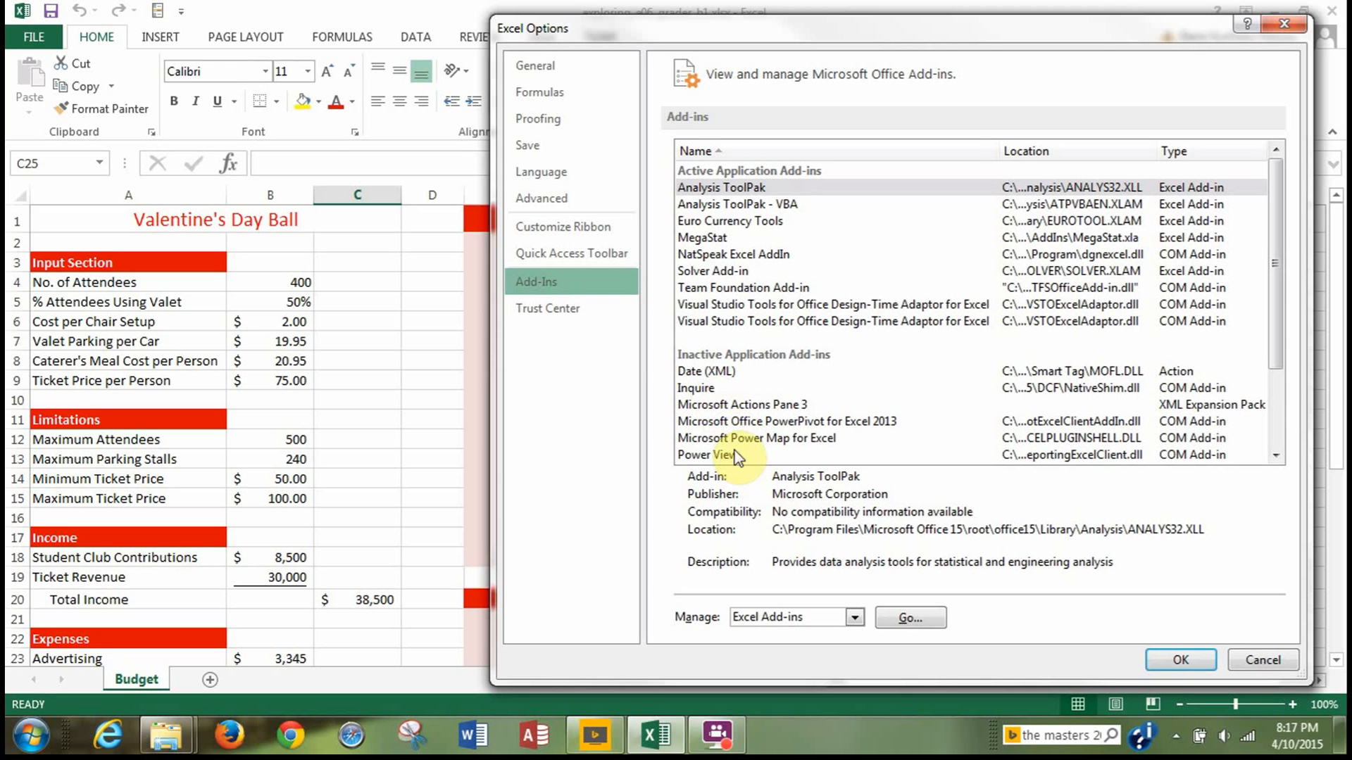
pyautogui.click(696, 389)
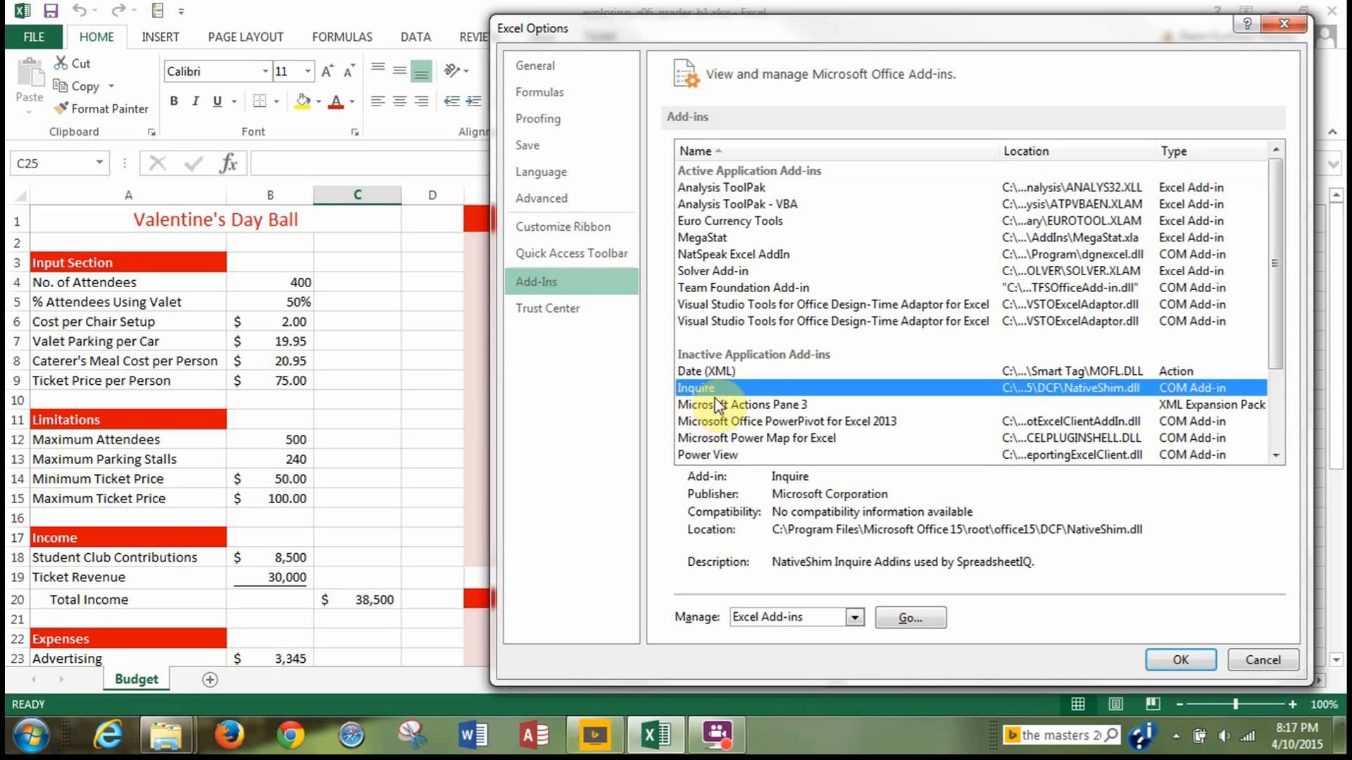
pyautogui.click(915, 619)
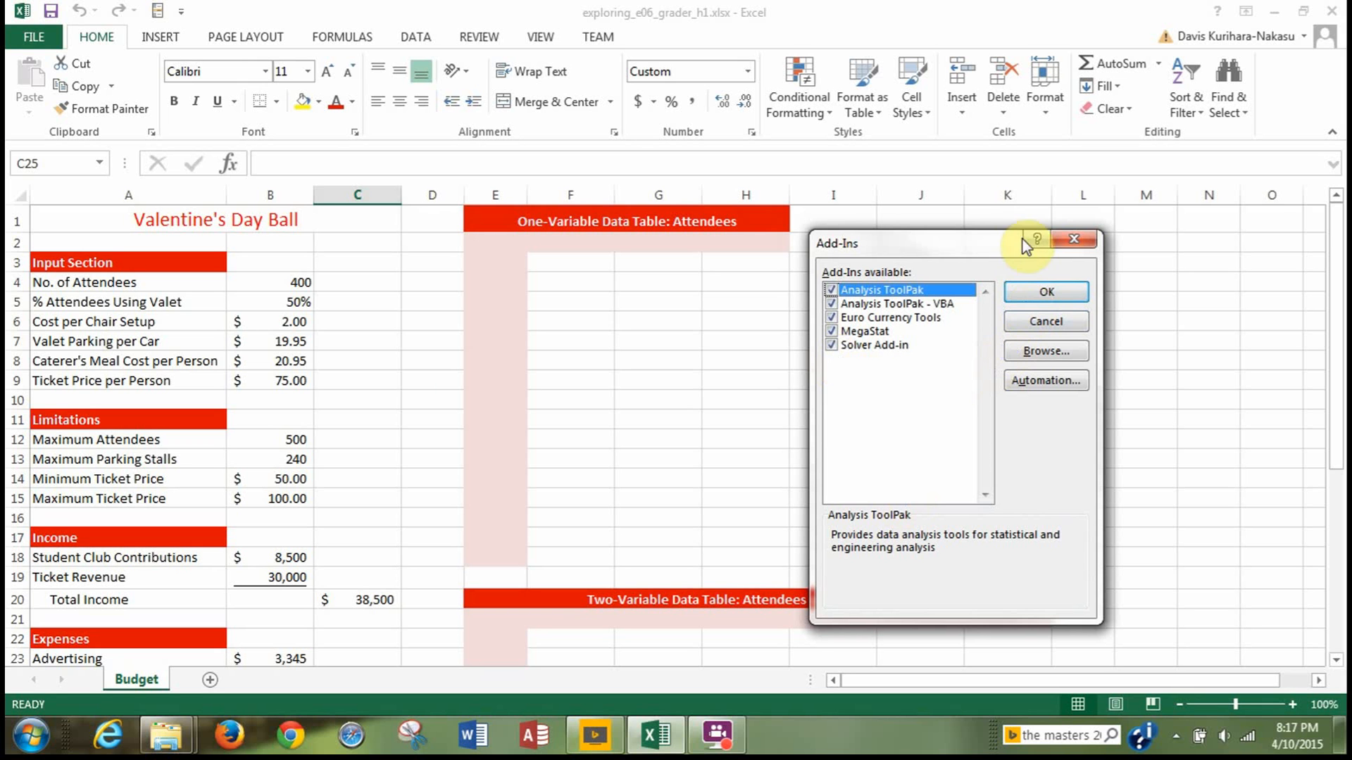
pyautogui.click(1072, 243)
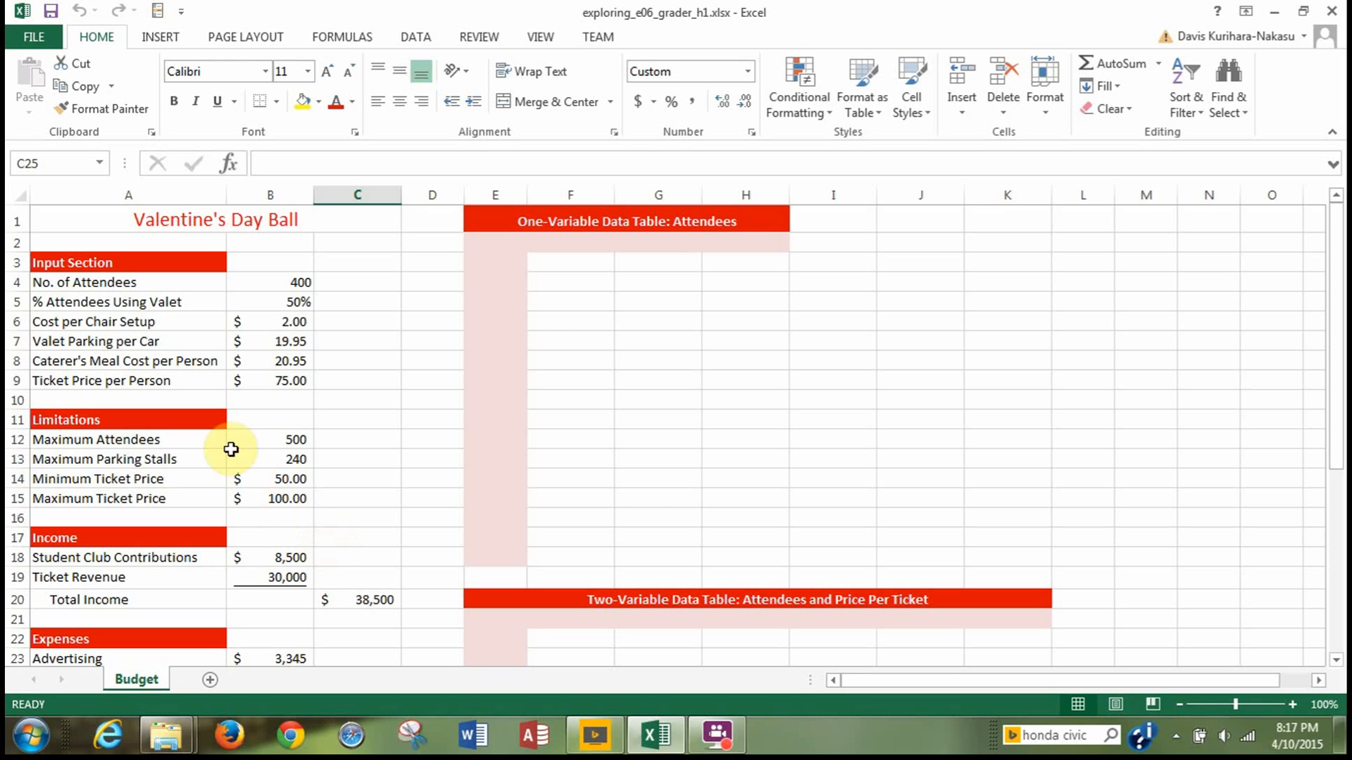
# Start saving a copy of the workbook in a new folder named with the author's first name inside "project7_office 2013 excel ch.6".
pyautogui.click(34, 41)
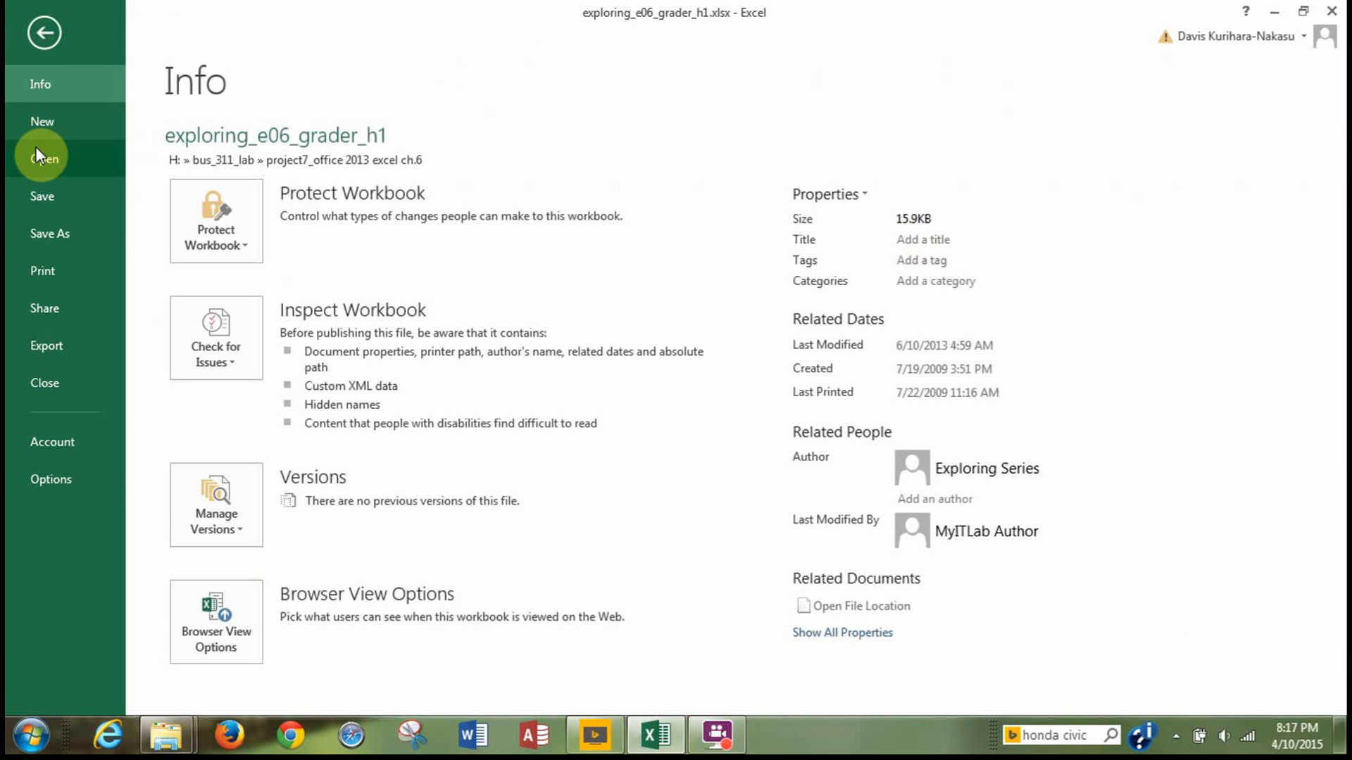
pyautogui.click(48, 237)
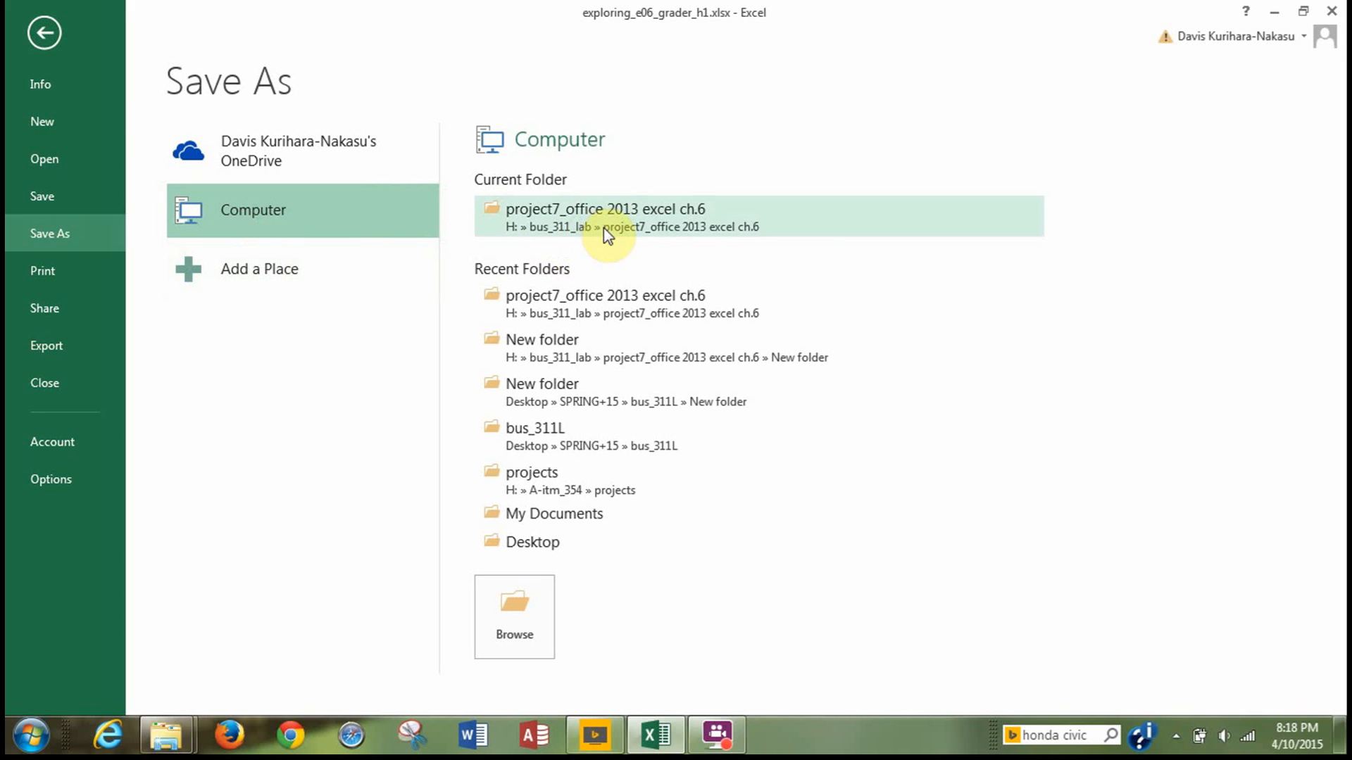
pyautogui.click(641, 229)
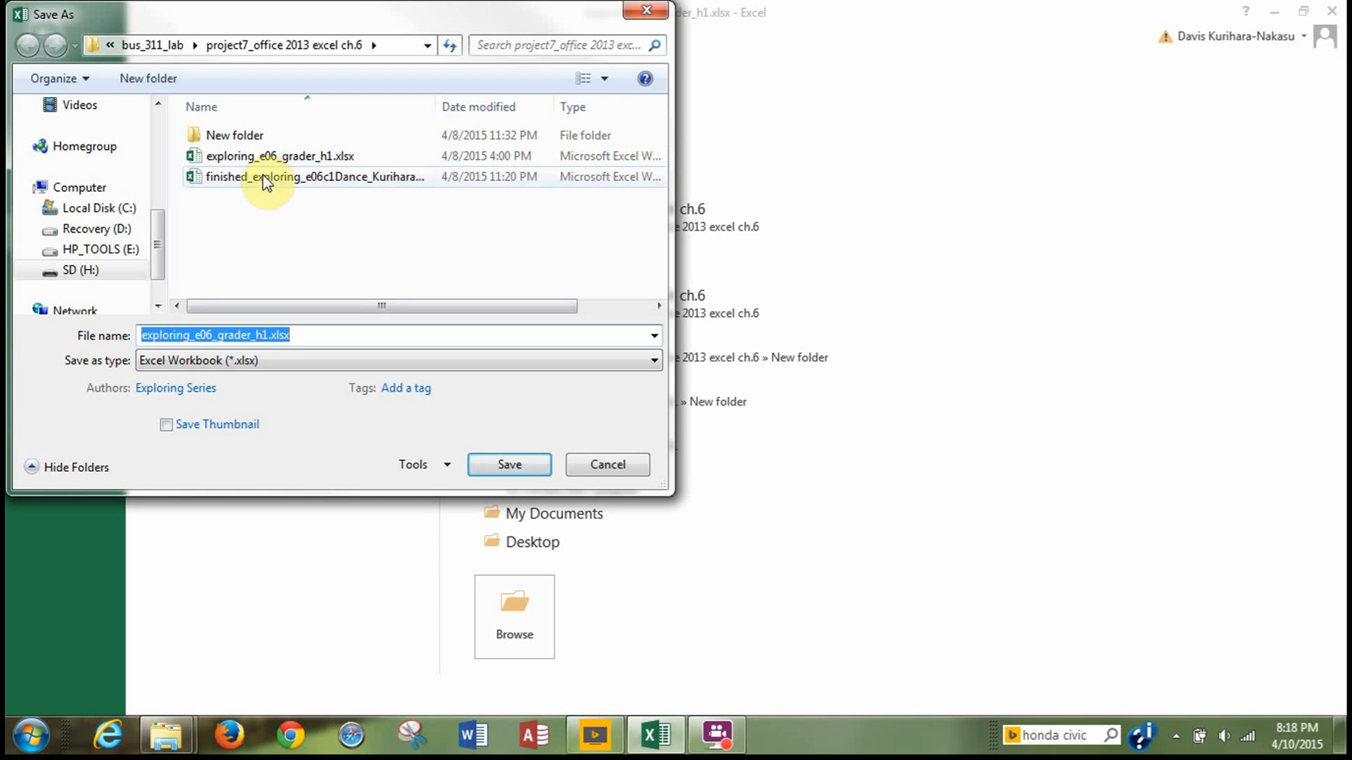
pyautogui.click(151, 79)
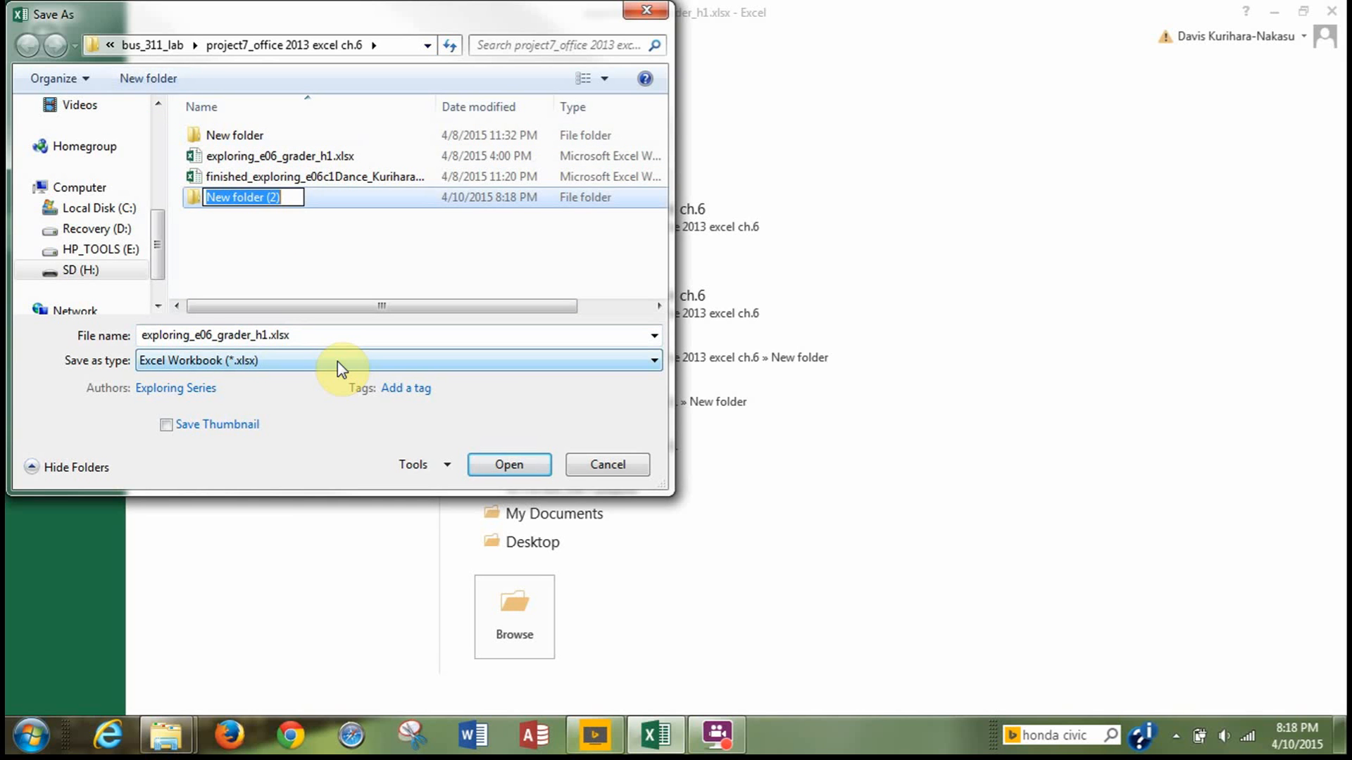
pyautogui.press('BackSpace')
pyautogui.write('davis')
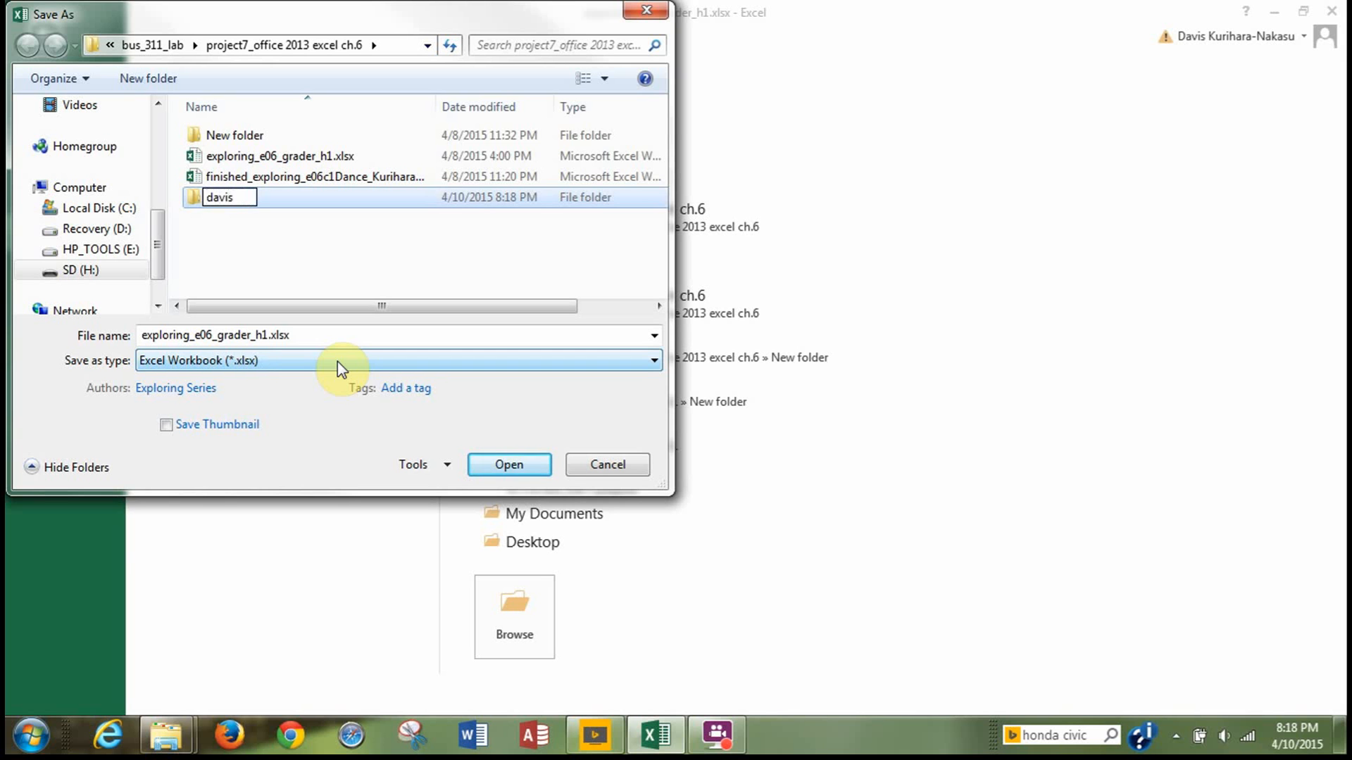
pyautogui.press('Return')
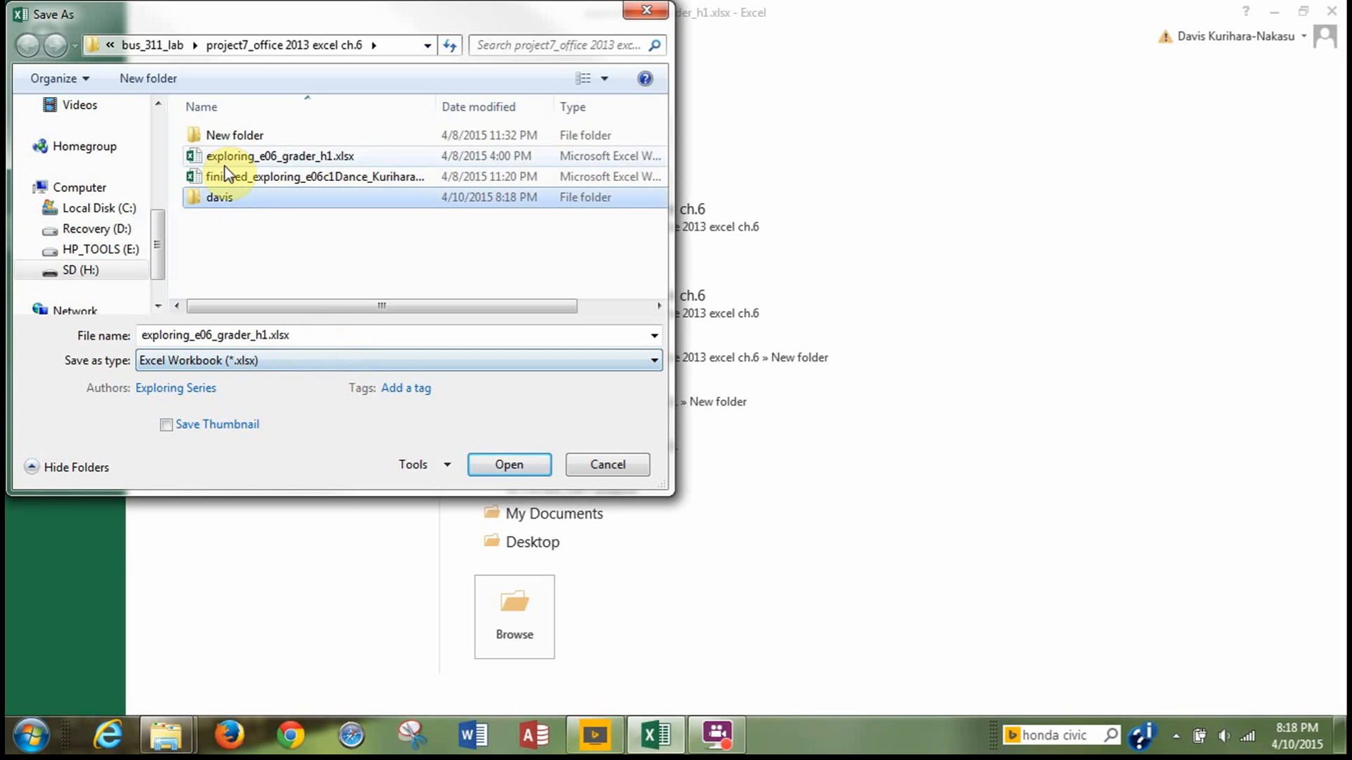
pyautogui.doubleClick(222, 196)
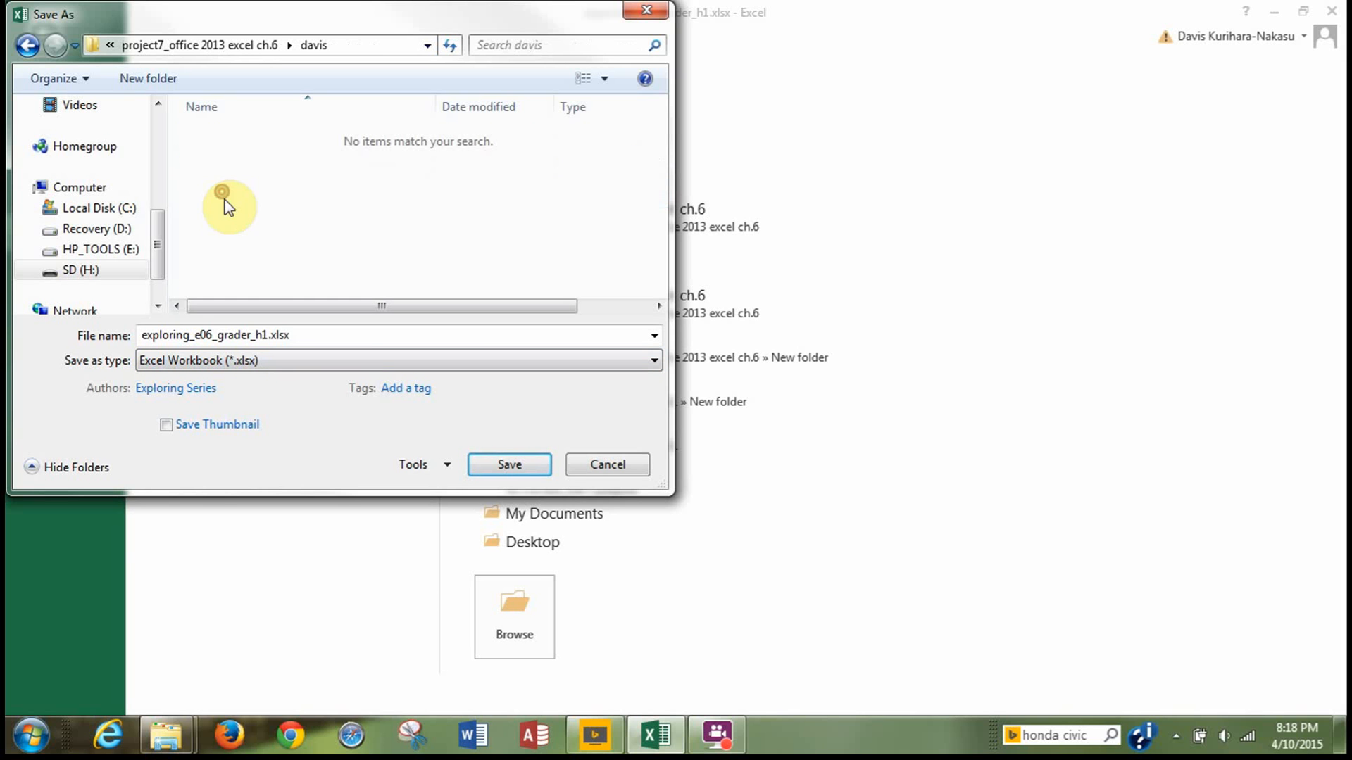
# Save the workbook in that folder as an .xlsx named "exploring_e06c1Dance_" followed by the author's last and first name.
pyautogui.doubleClick(265, 336)
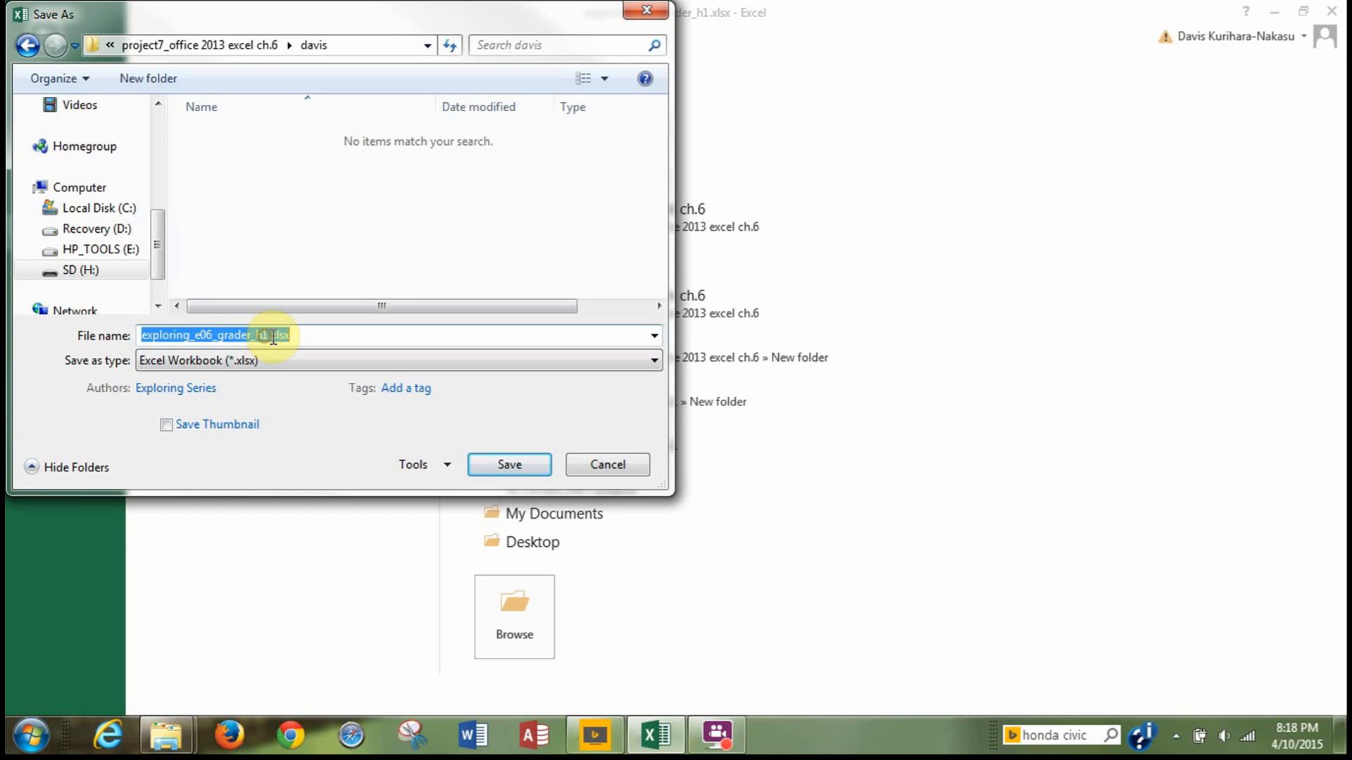
pyautogui.click(274, 337)
pyautogui.press('Left')
pyautogui.press('Left')
pyautogui.press('Left')
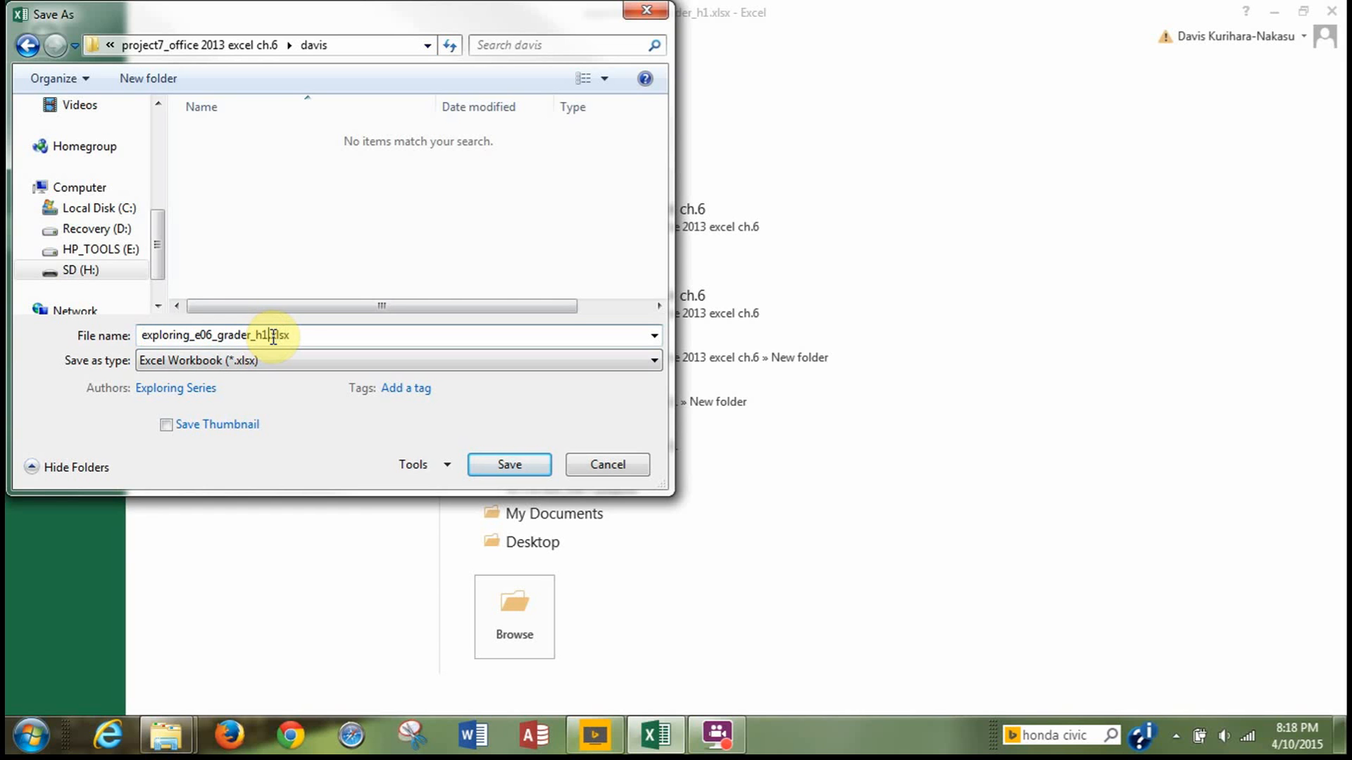
pyautogui.press('BackSpace')
pyautogui.press('BackSpace')
pyautogui.press('BackSpace')
pyautogui.press('BackSpace')
pyautogui.press('BackSpace')
pyautogui.press('BackSpace')
pyautogui.press('BackSpace')
pyautogui.press('BackSpace')
pyautogui.press('BackSpace')
pyautogui.press('BackSpace')
pyautogui.press('BackSpace')
pyautogui.press('BackSpace')
pyautogui.press('BackSpace')
pyautogui.write('e06')
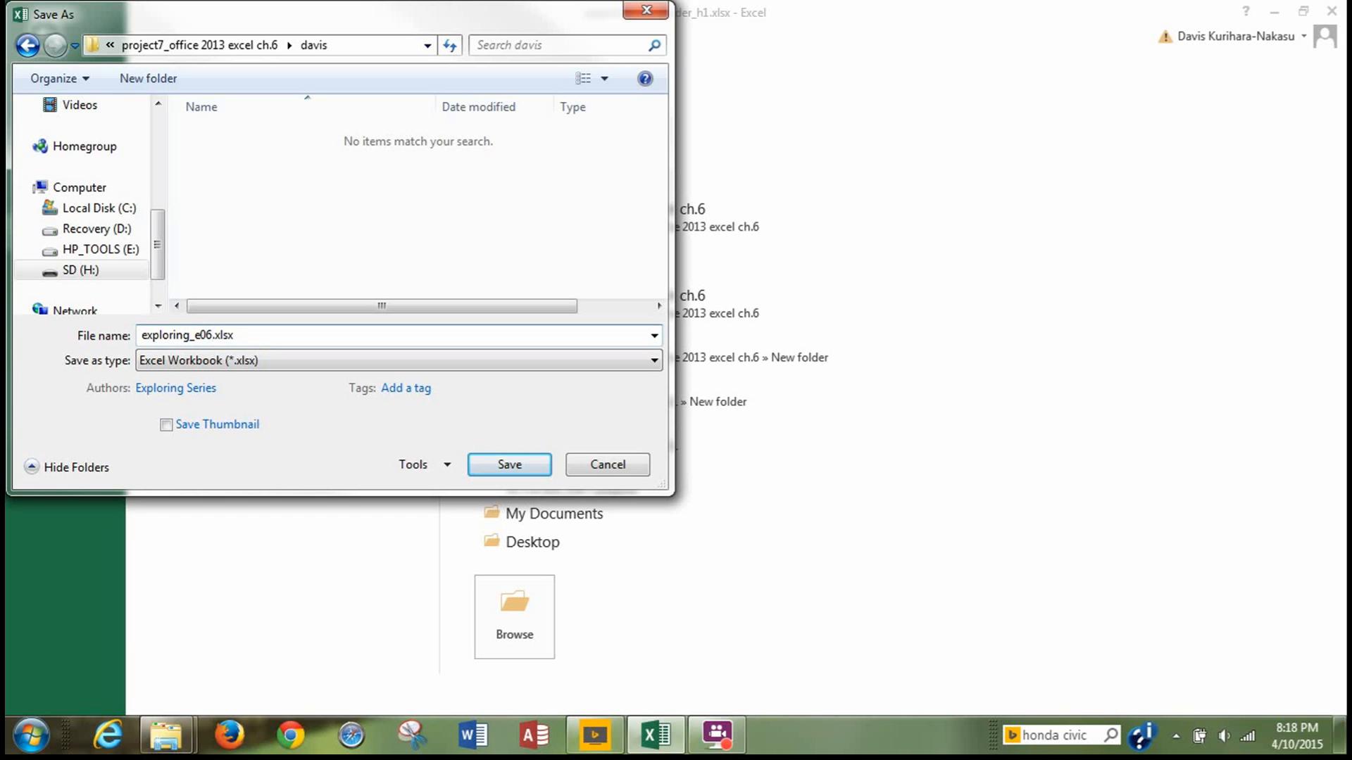
pyautogui.write('c1Dance_')
pyautogui.write('Kuria')
pyautogui.press('BackSpace')
pyautogui.write('haraD')
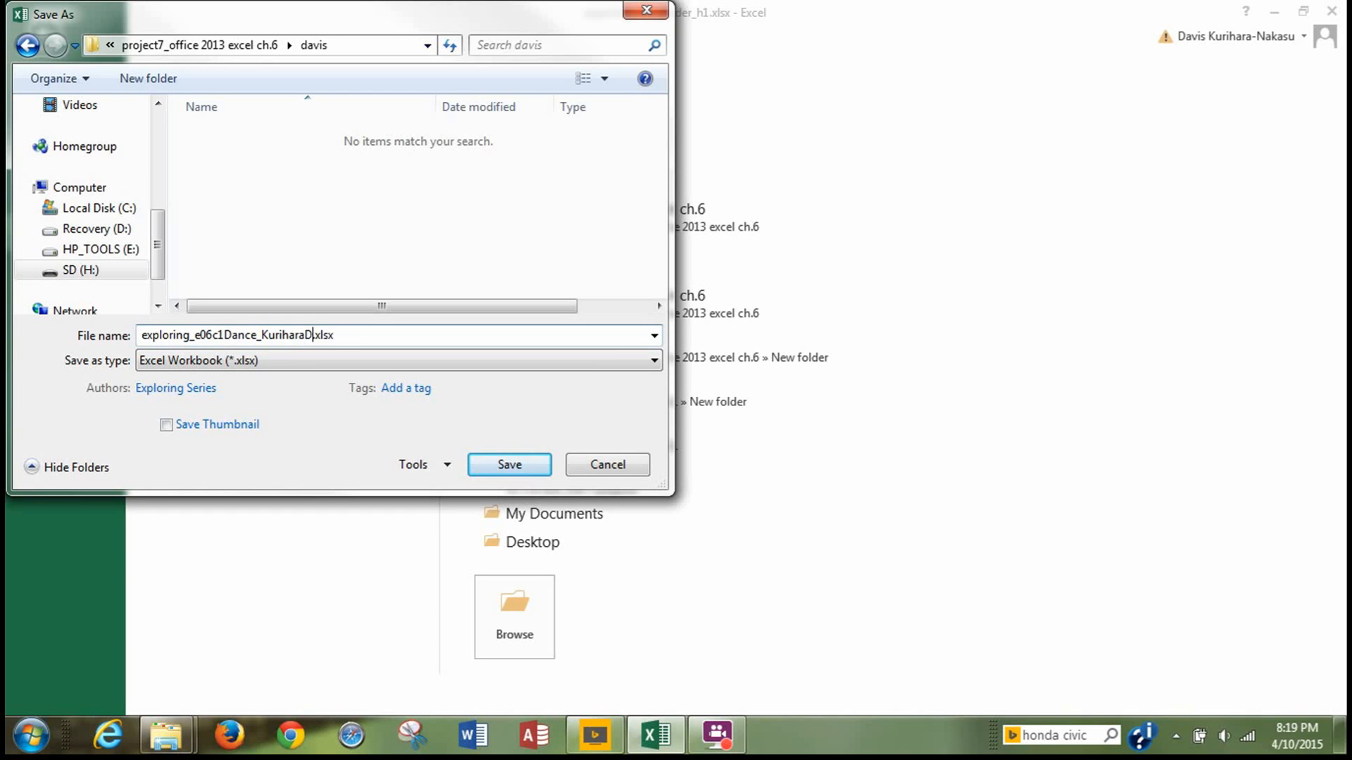
pyautogui.write('avis')
pyautogui.click(486, 473)
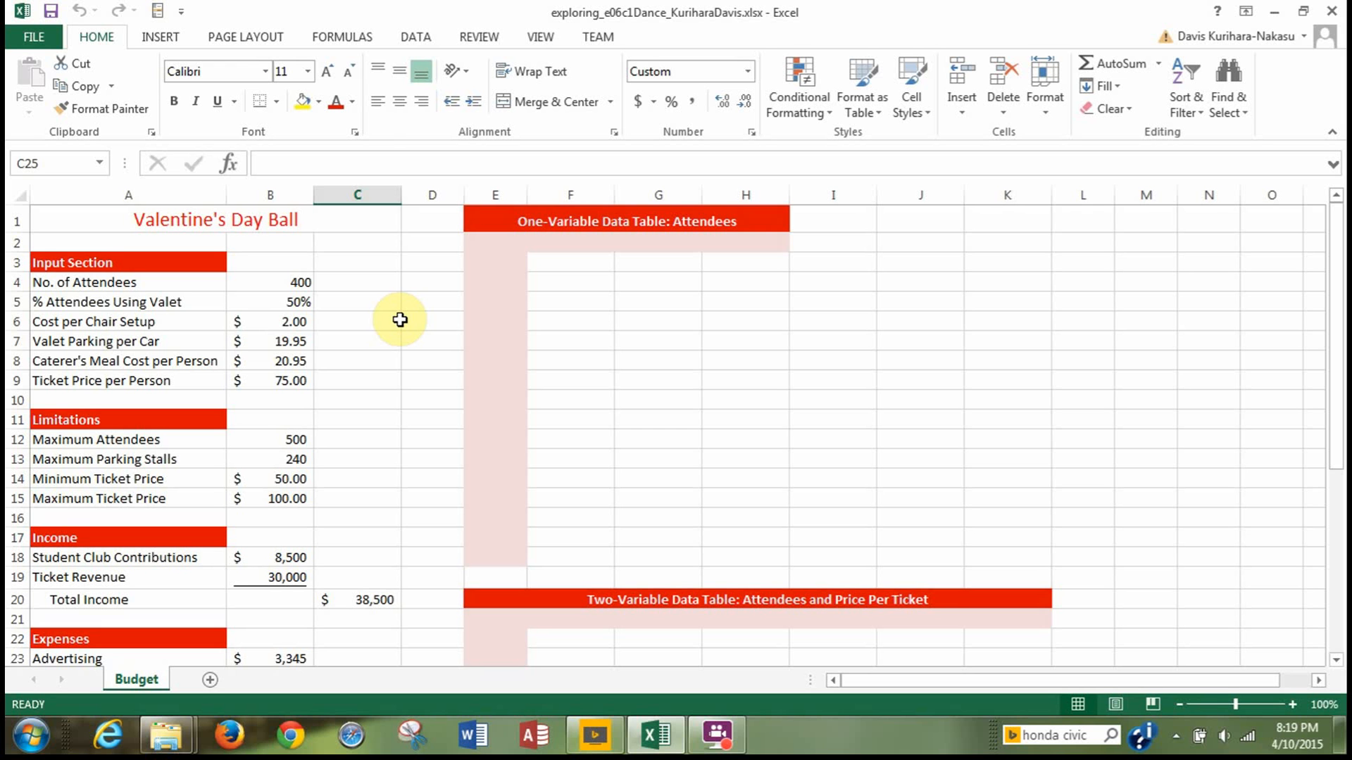
# Examine the Budget sheet's input section, limitations, income, expenses and balance, along with the areas reserved for the two data tables.
pyautogui.scroll(-1, 399, 320)
pyautogui.scroll(1, 399, 320)
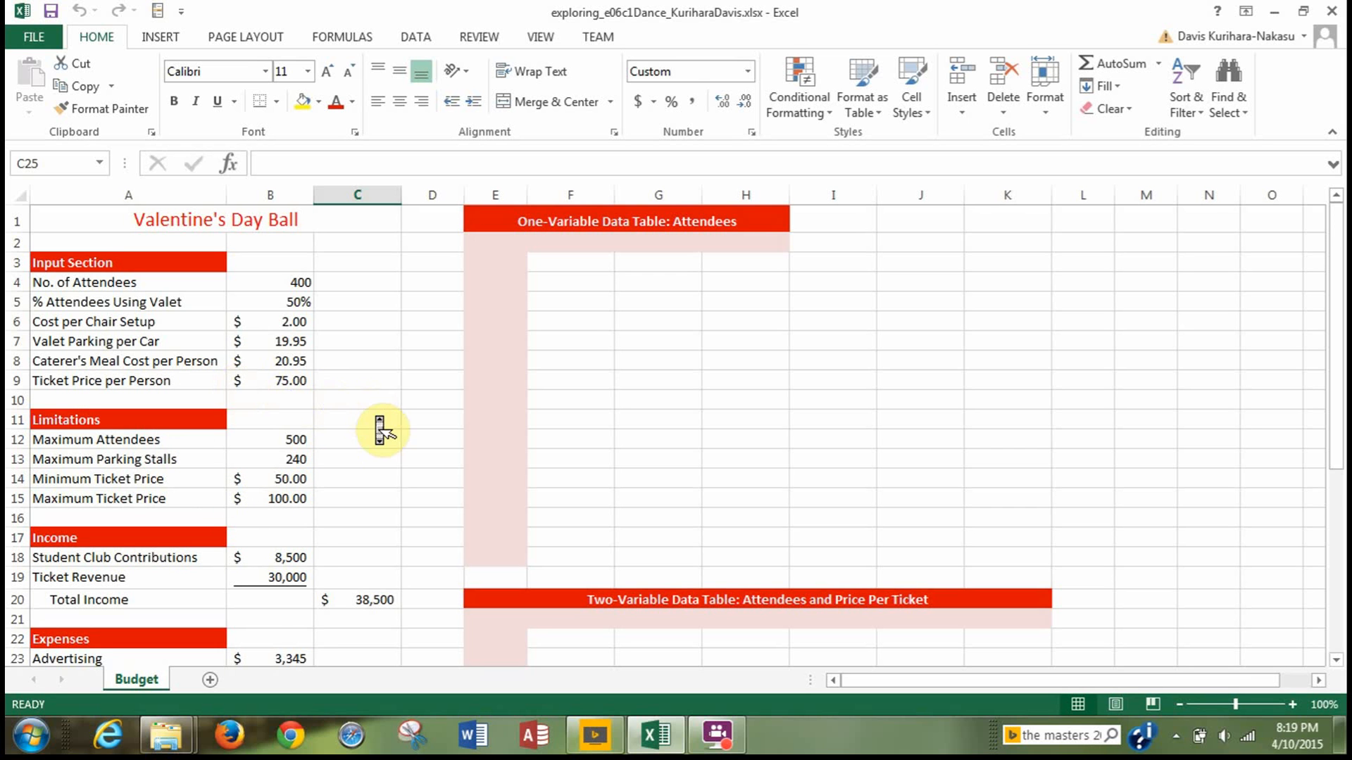
pyautogui.scroll(-1, 381, 429)
pyautogui.scroll(-1, 380, 430)
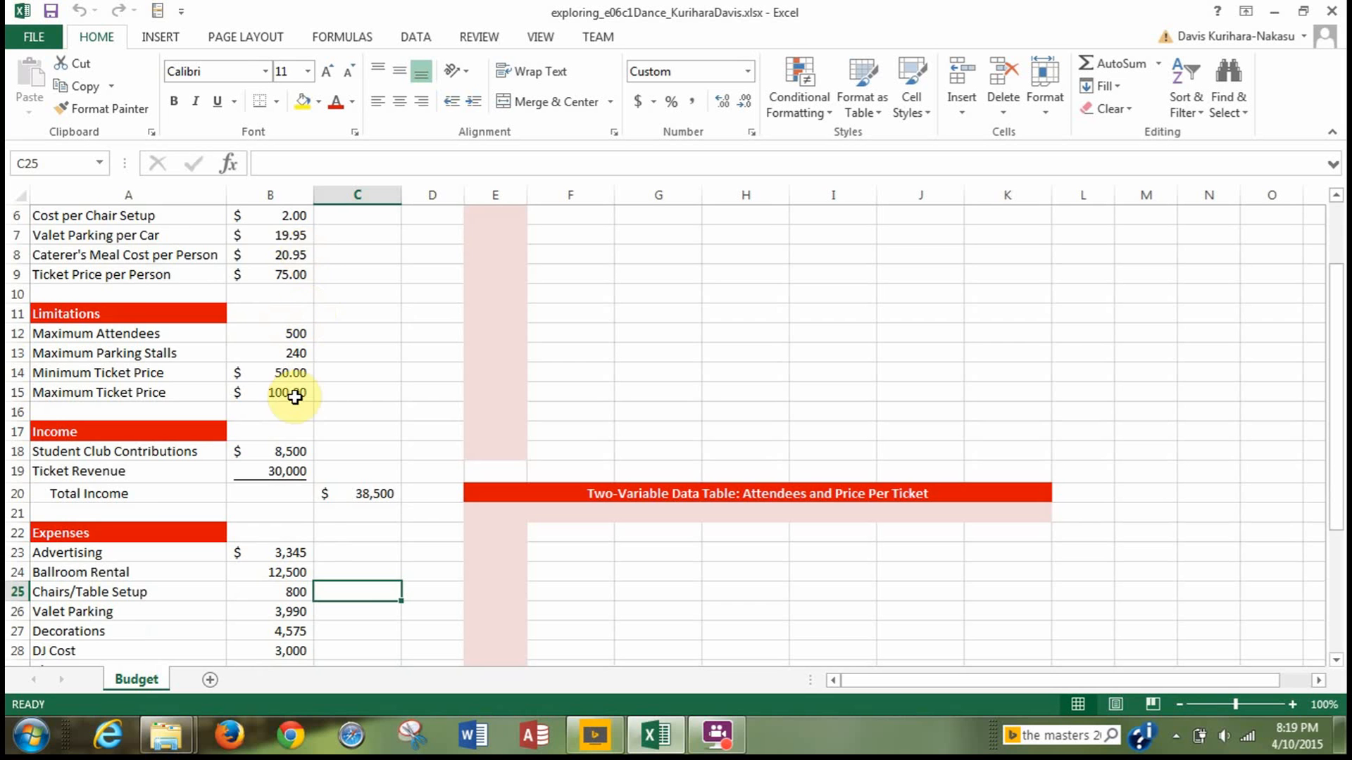
pyautogui.scroll(2, 294, 397)
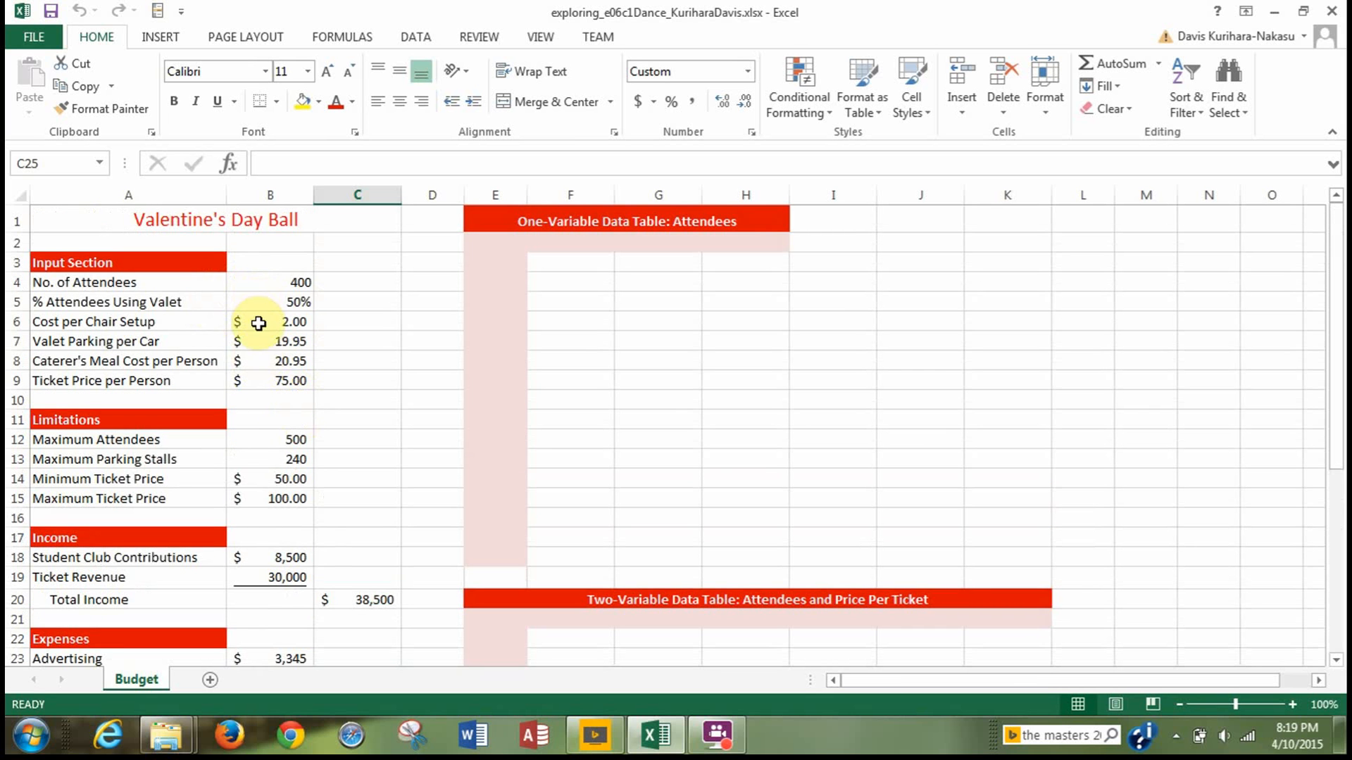
pyautogui.scroll(-2, 303, 486)
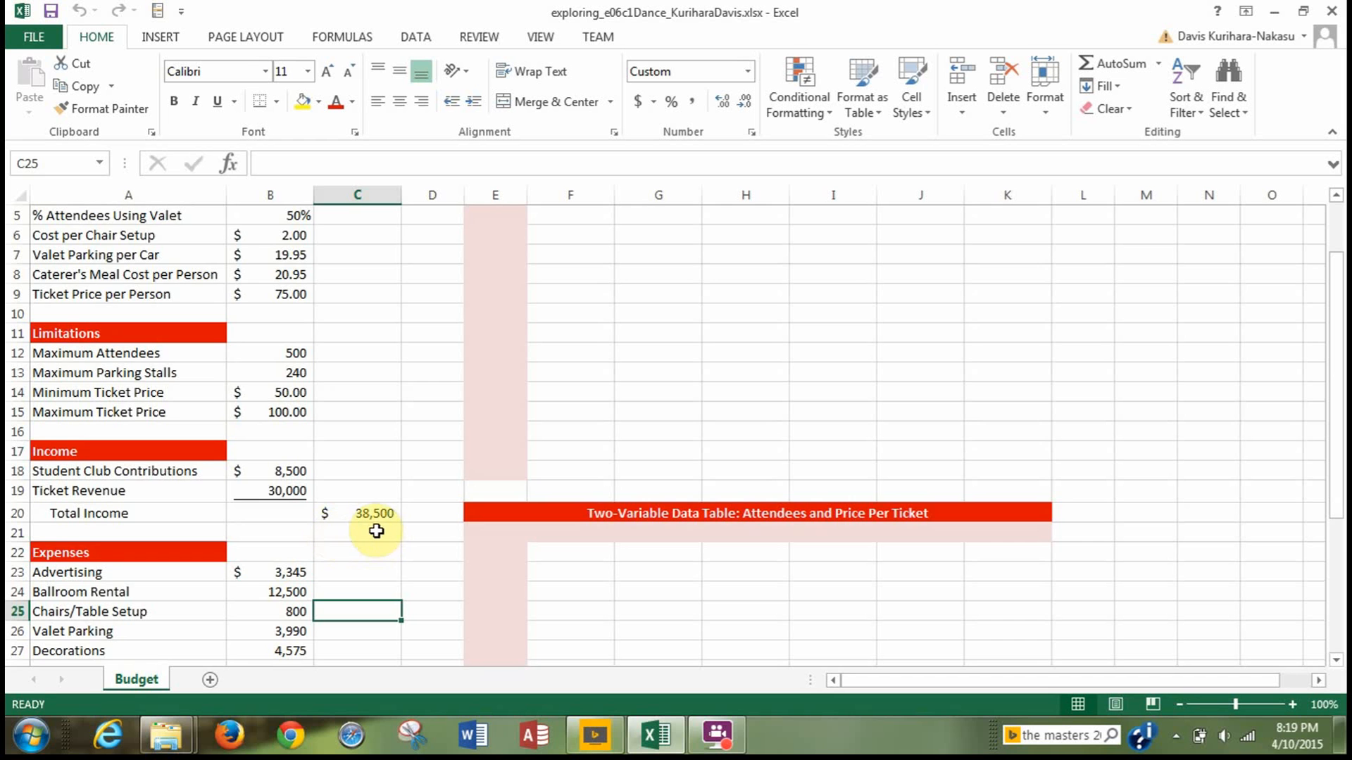
pyautogui.scroll(-1, 372, 537)
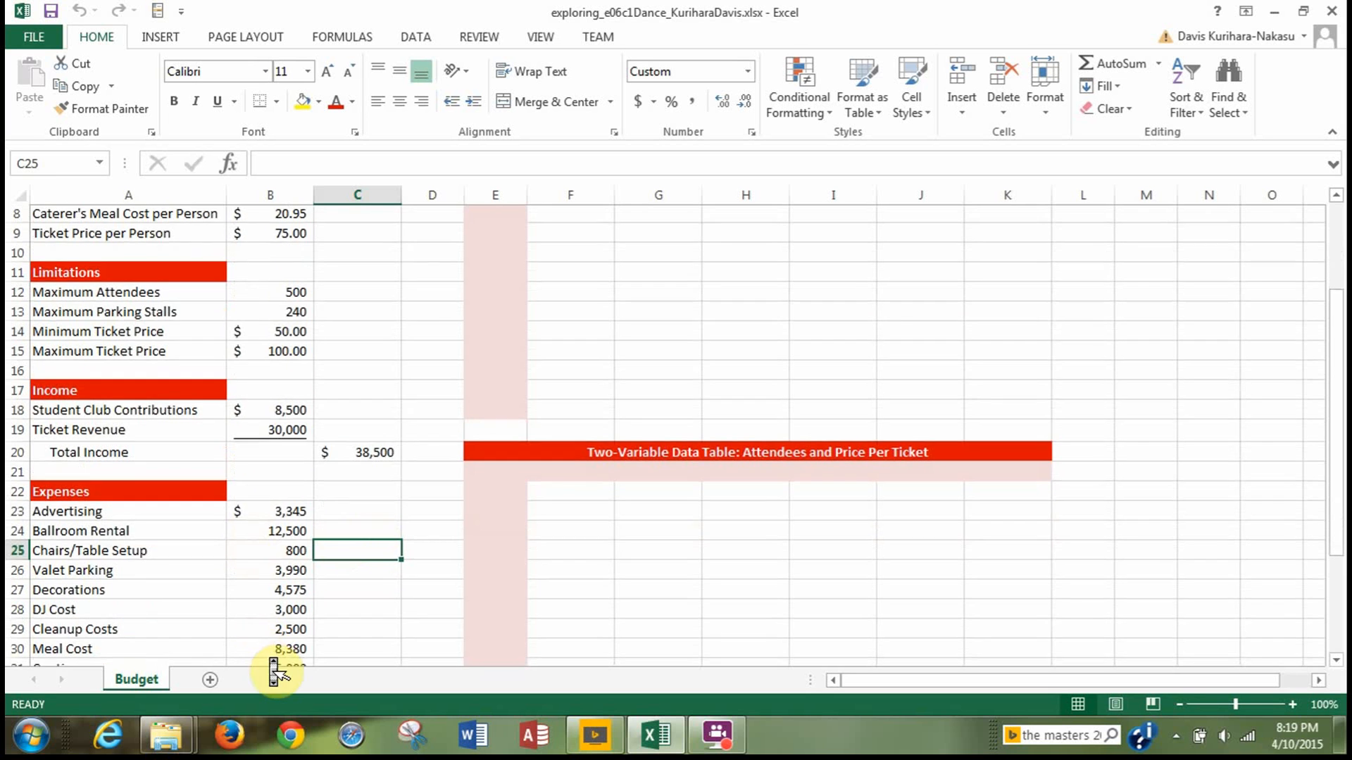
pyautogui.scroll(-3, 316, 621)
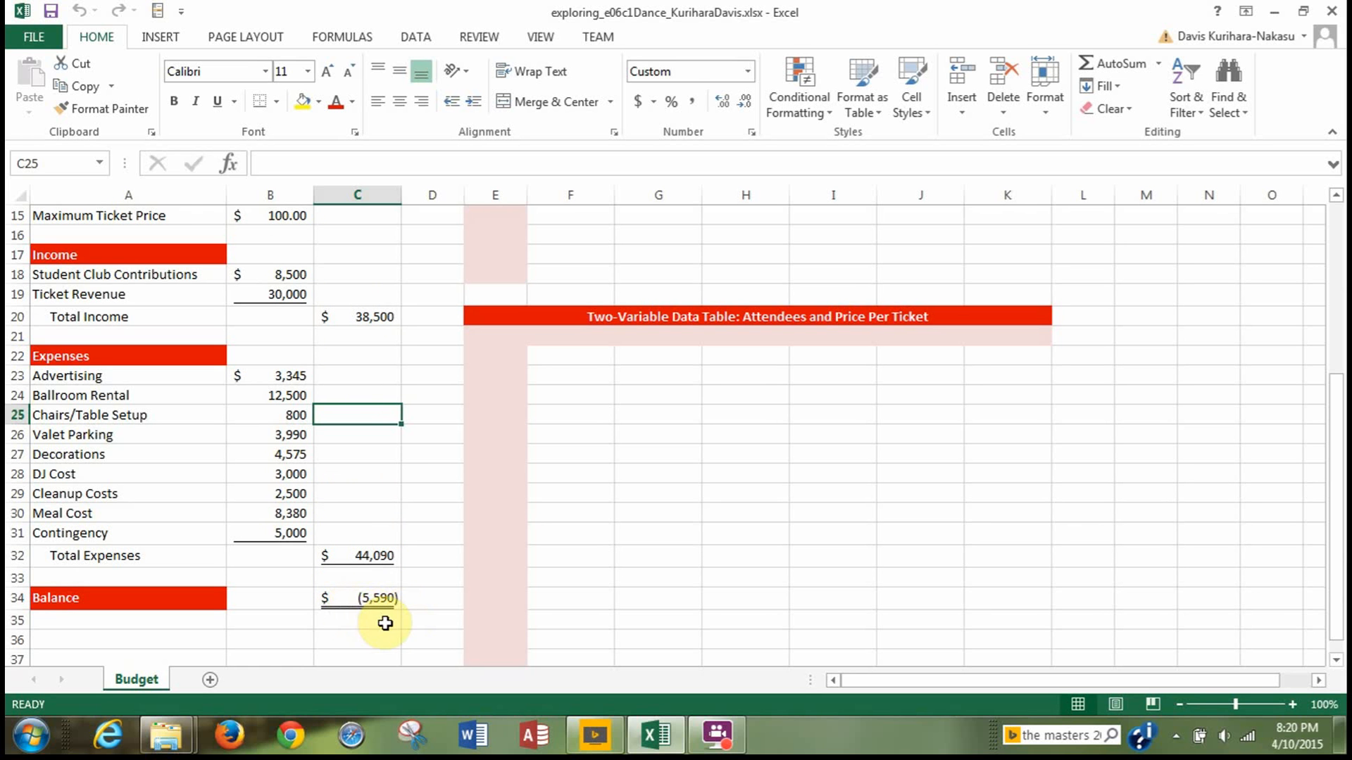
pyautogui.scroll(3, 349, 405)
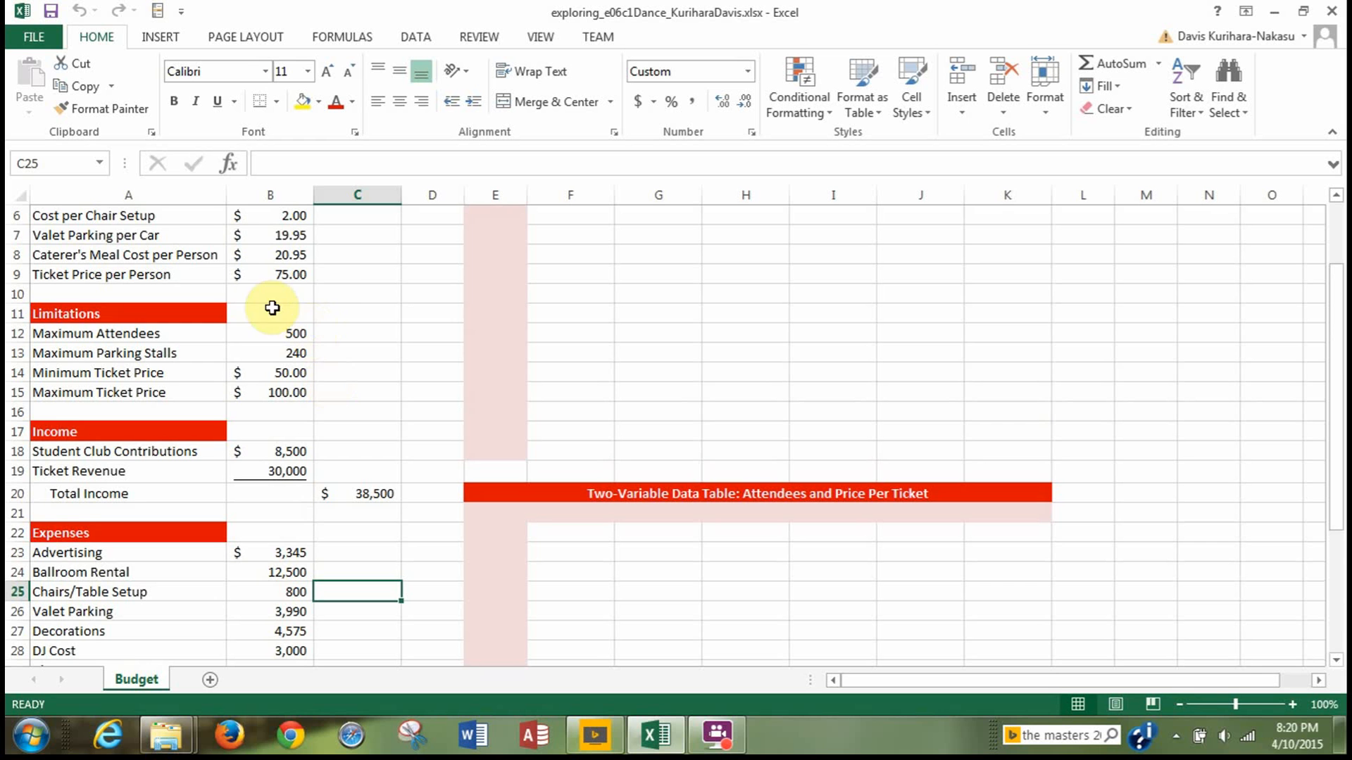
pyautogui.scroll(-5, 378, 311)
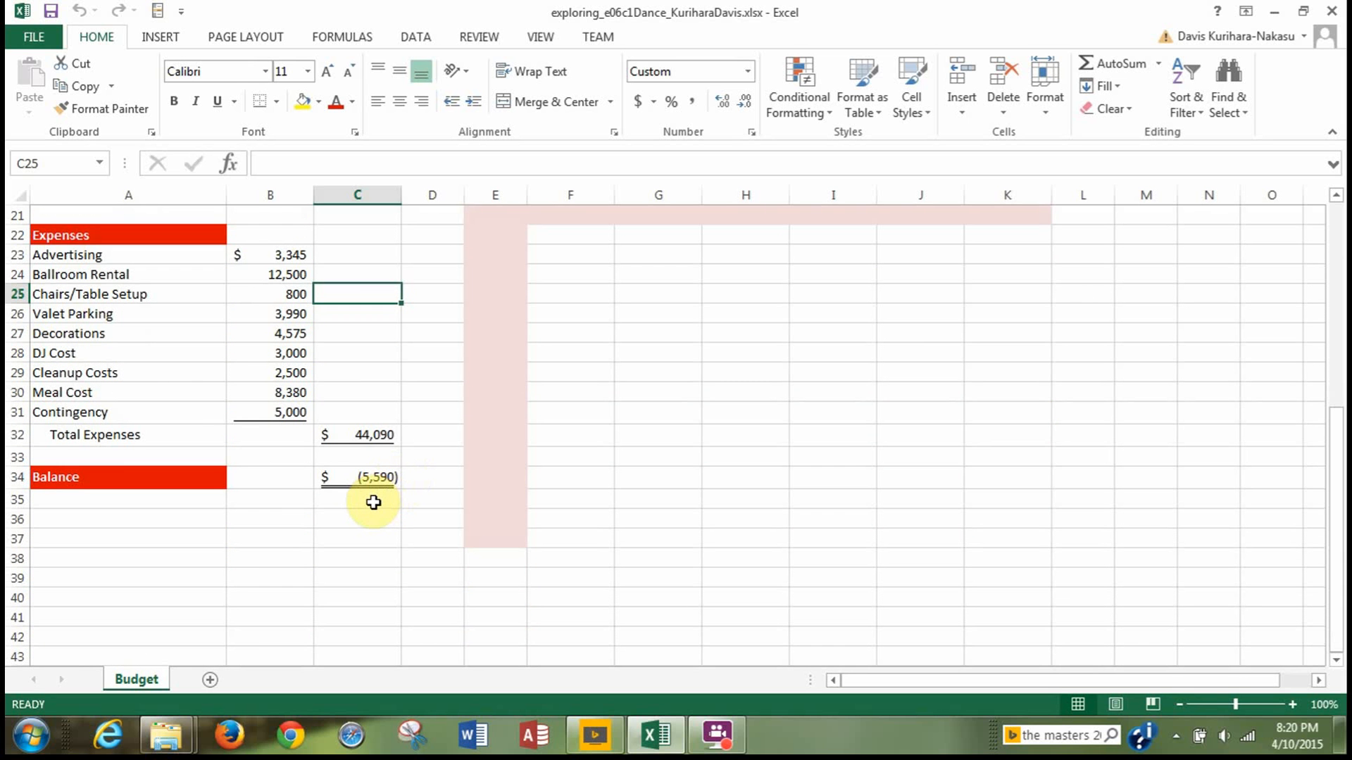
pyautogui.scroll(2, 367, 502)
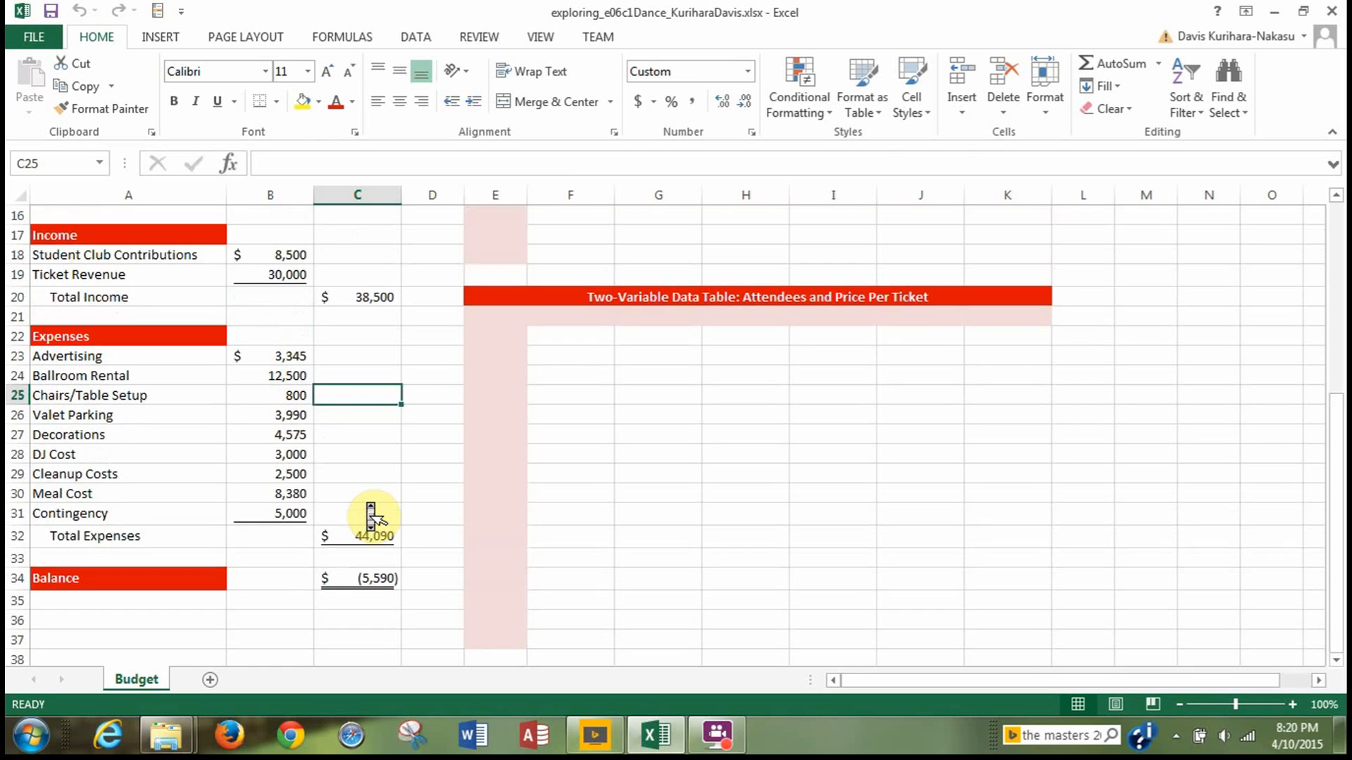
pyautogui.scroll(-1, 371, 518)
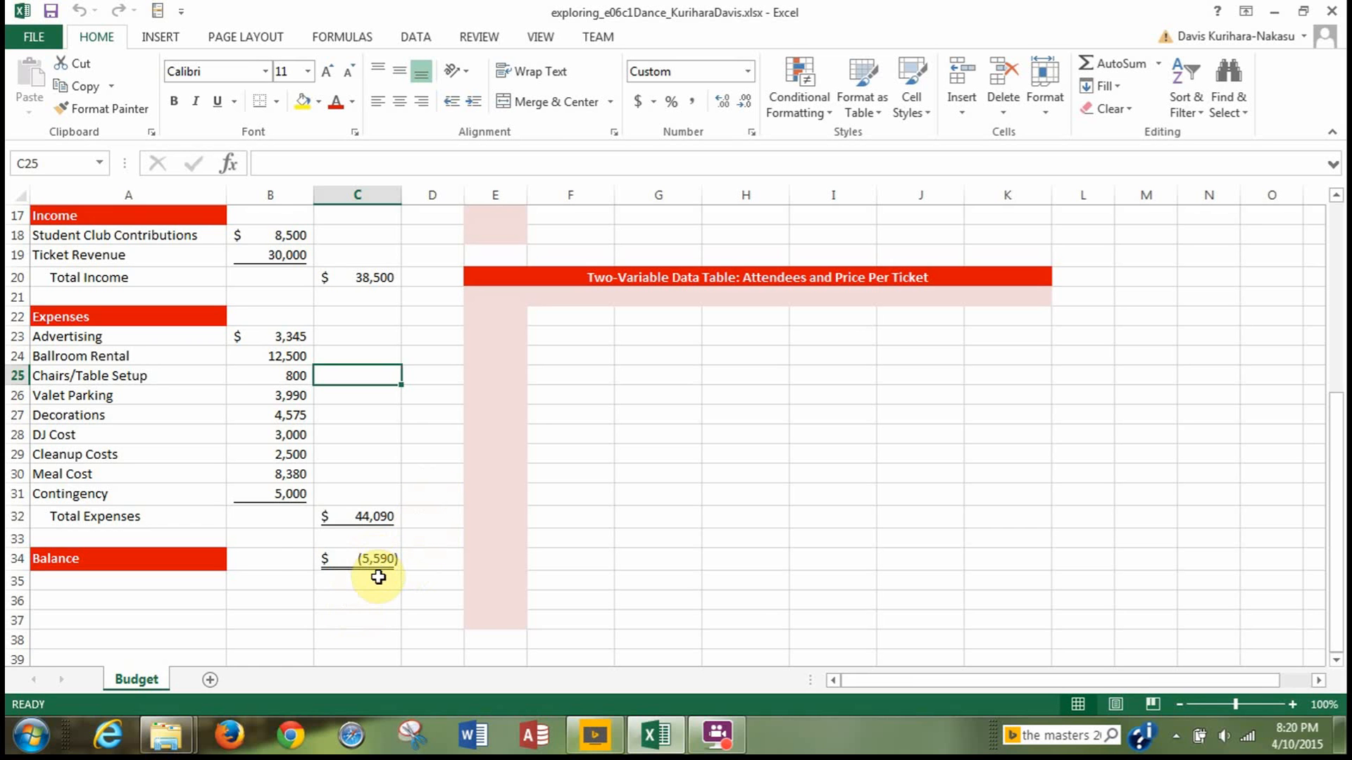
pyautogui.scroll(5, 374, 571)
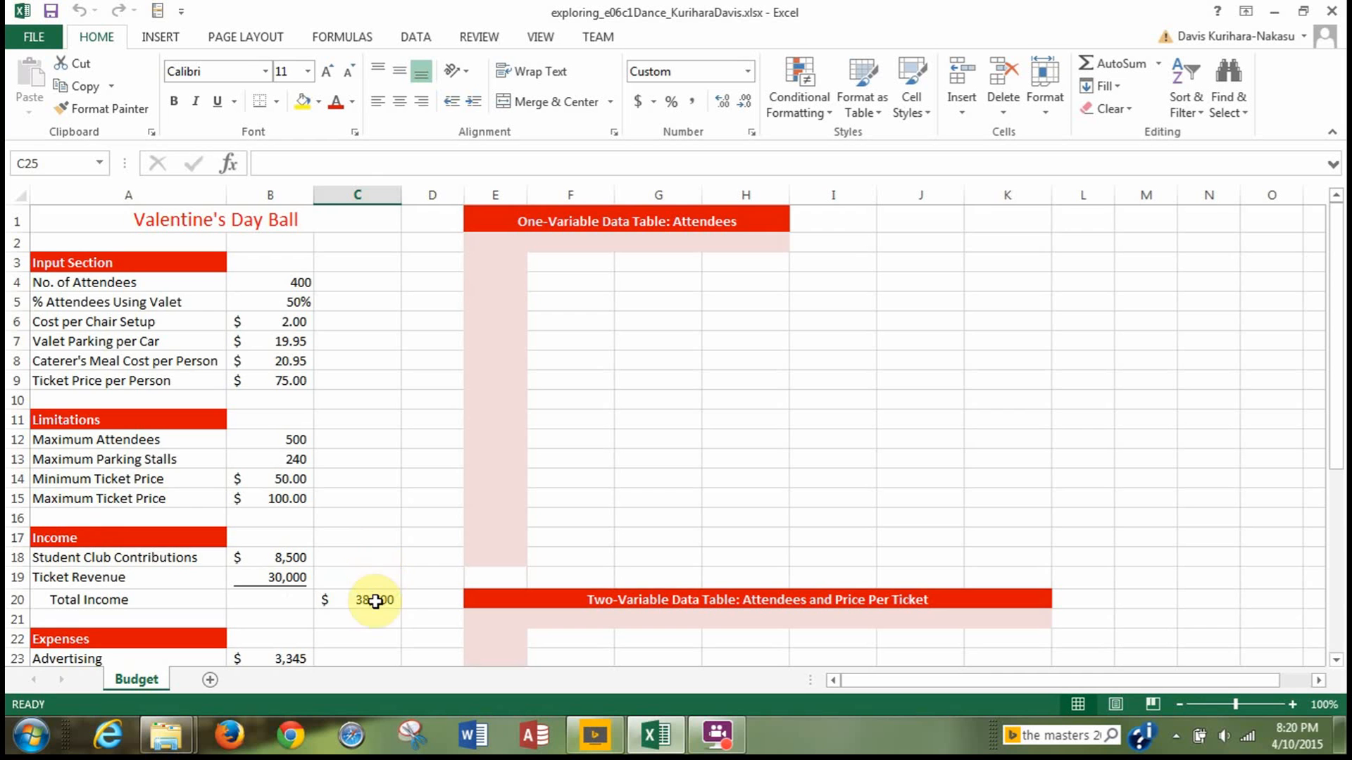
pyautogui.scroll(-2, 374, 481)
pyautogui.scroll(-4, 394, 616)
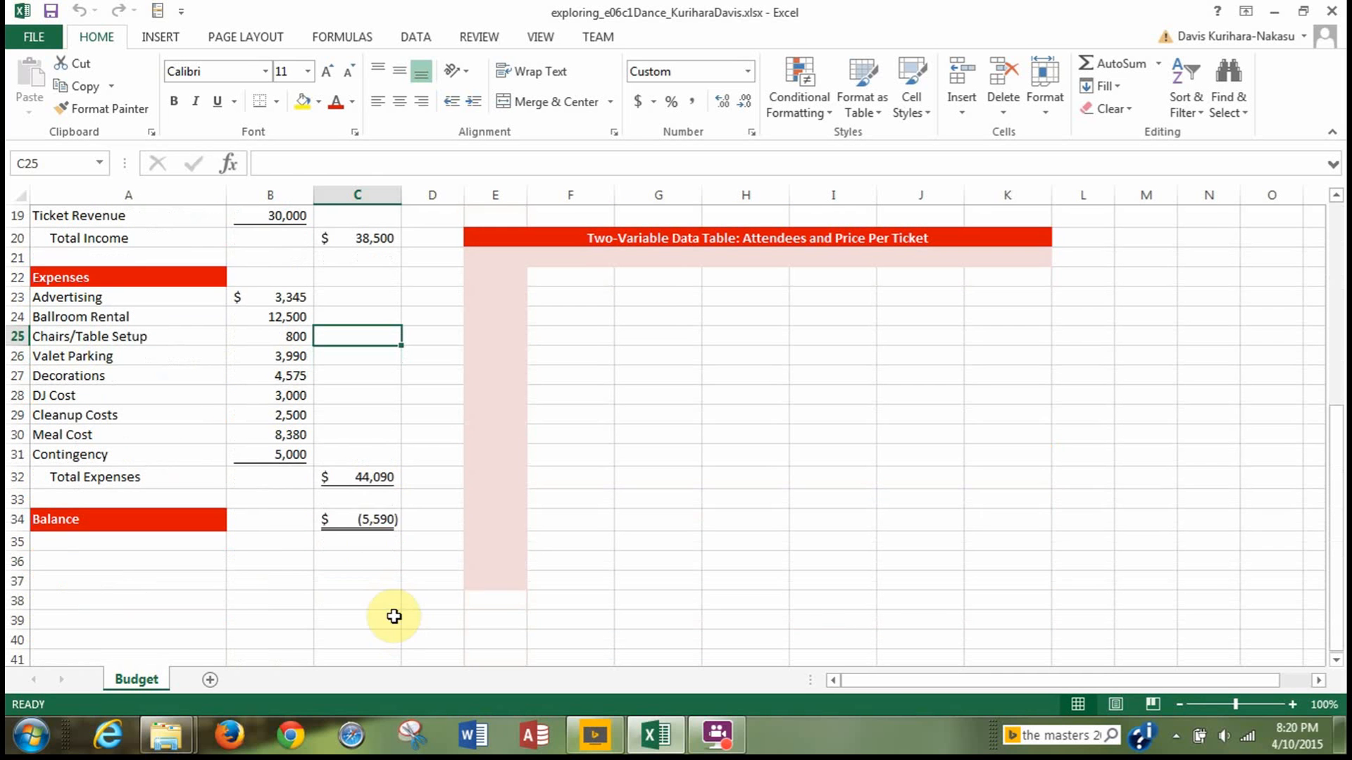
# Set up a Goal Seek on the balance in cell C34 with a target value of 0.
pyautogui.click(386, 519)
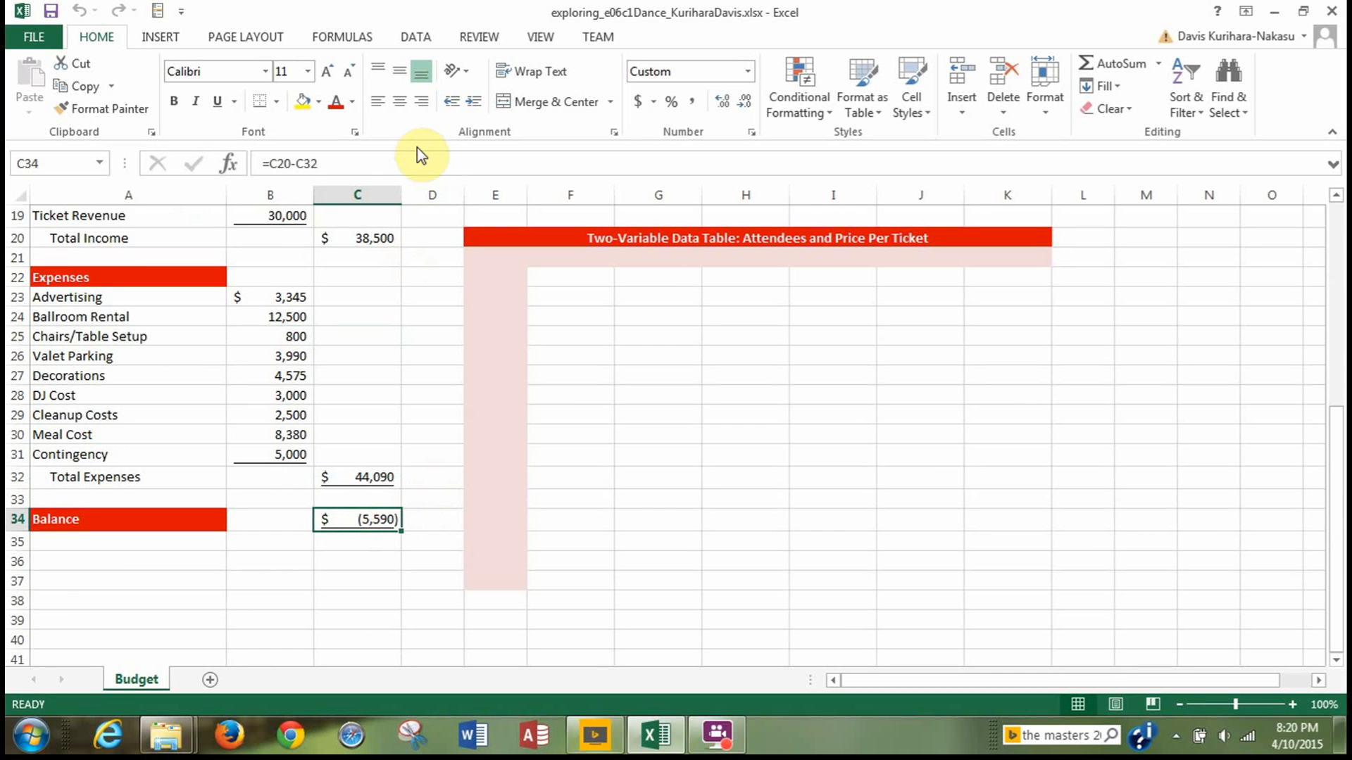
pyautogui.click(417, 40)
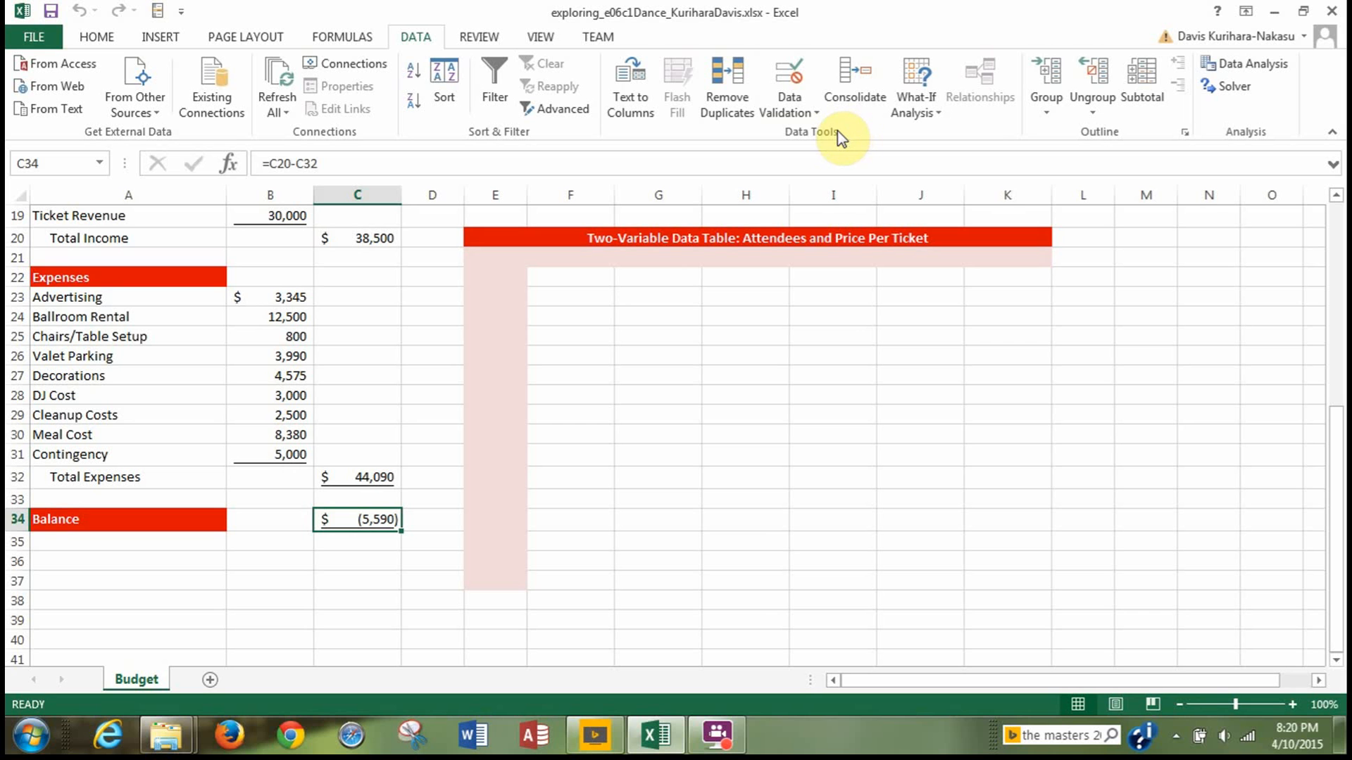
pyautogui.click(920, 113)
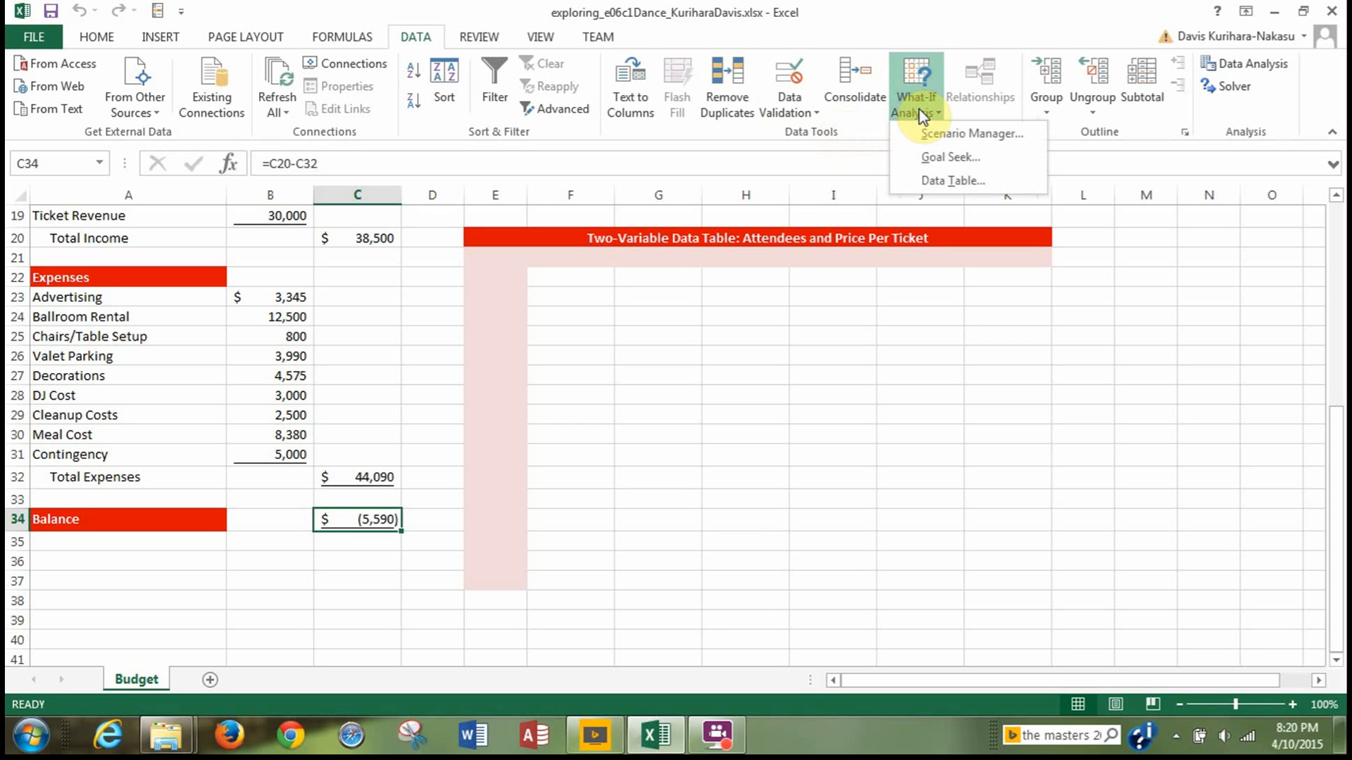
pyautogui.click(933, 159)
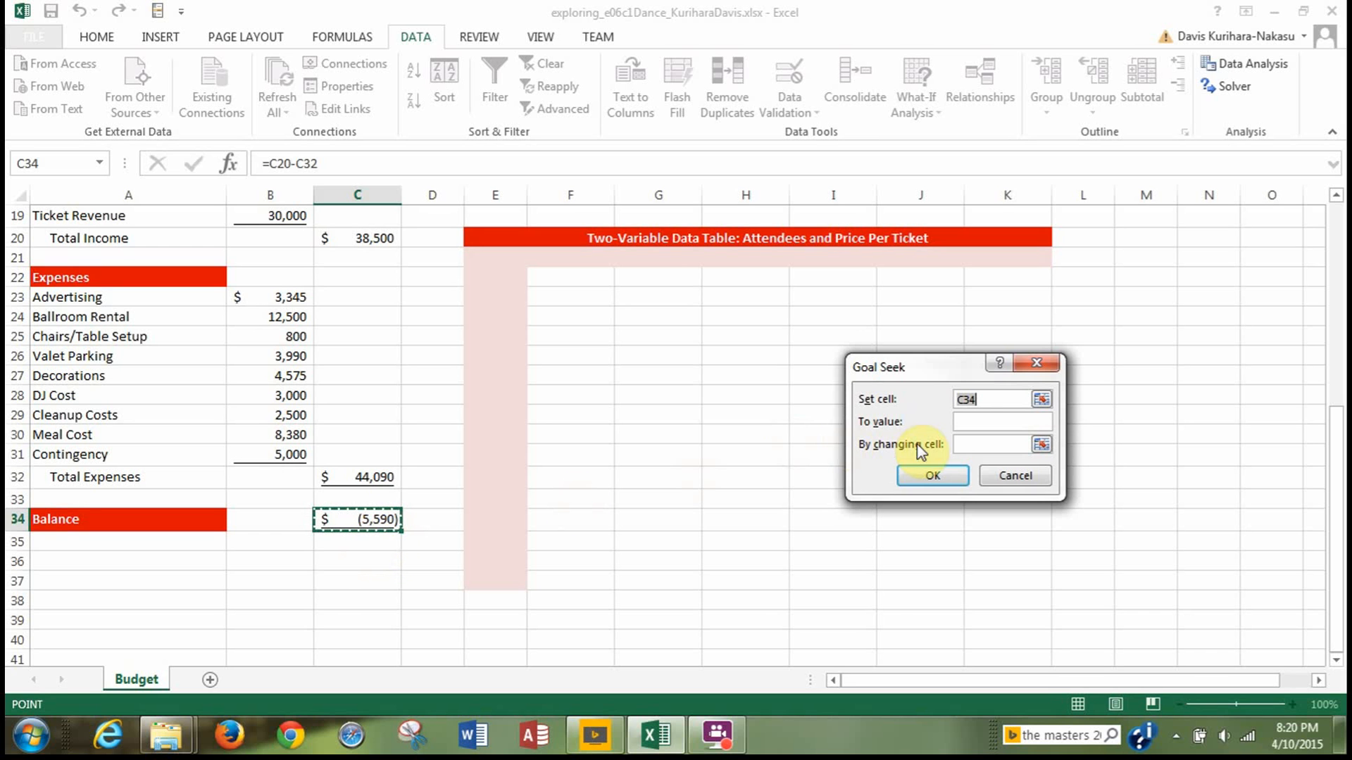
pyautogui.click(963, 421)
pyautogui.write('0')
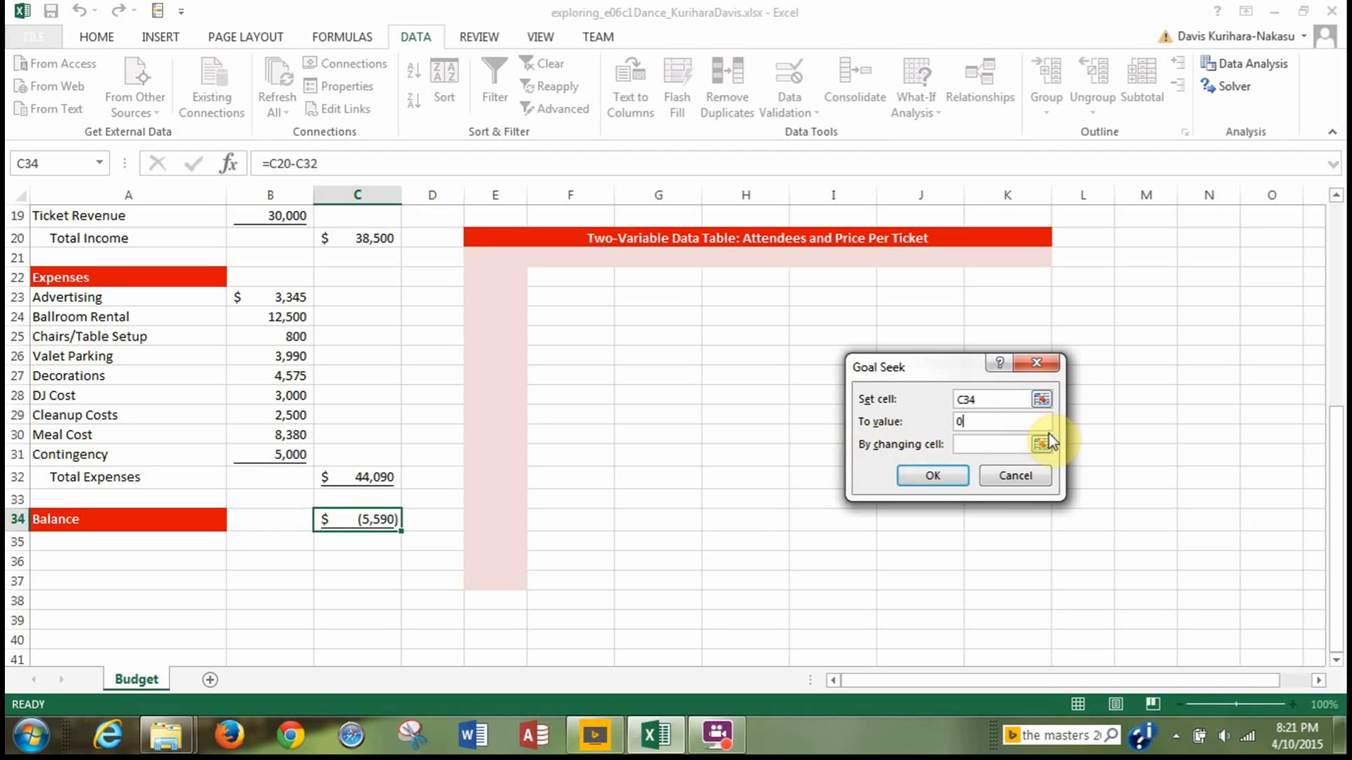
# Use the ticket price per person in B9 as the changing cell, run the Goal Seek and keep its solution.
pyautogui.scroll(3, 427, 415)
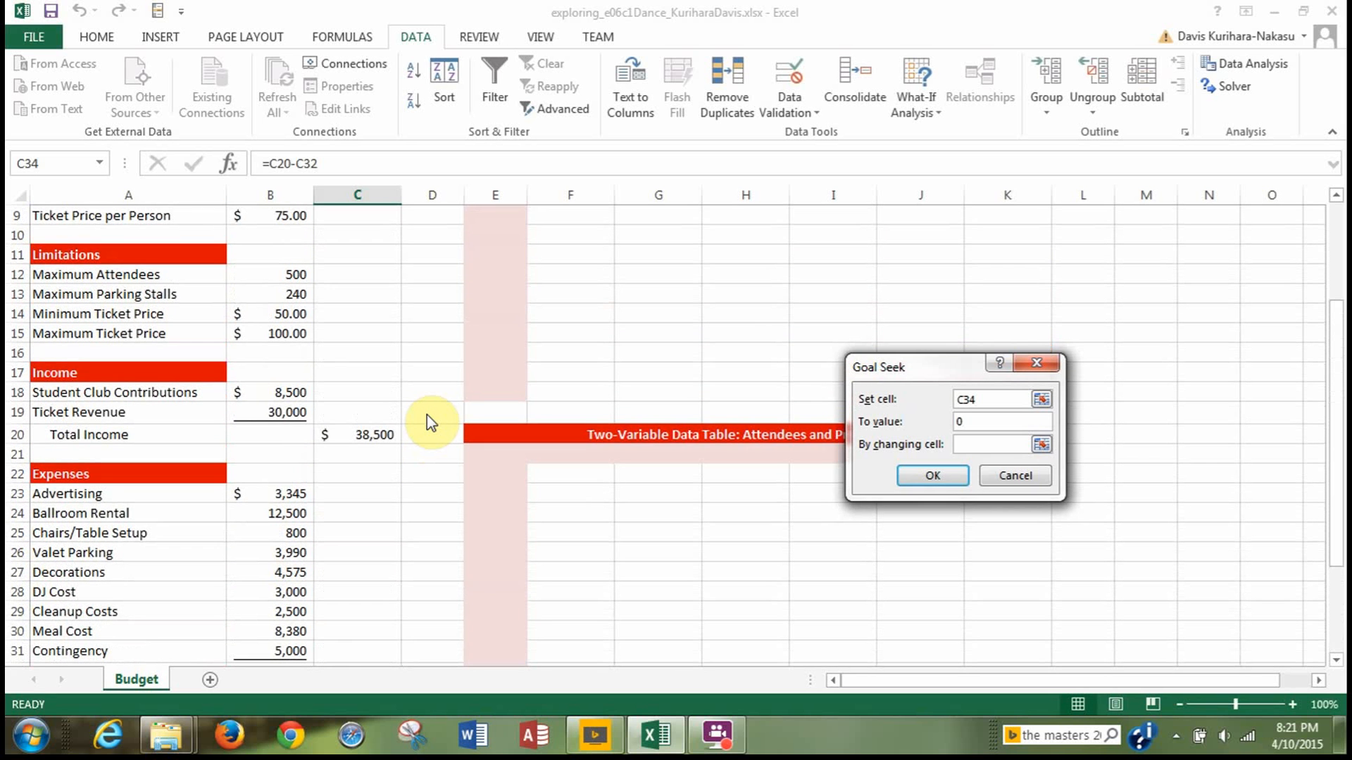
pyautogui.scroll(2, 426, 416)
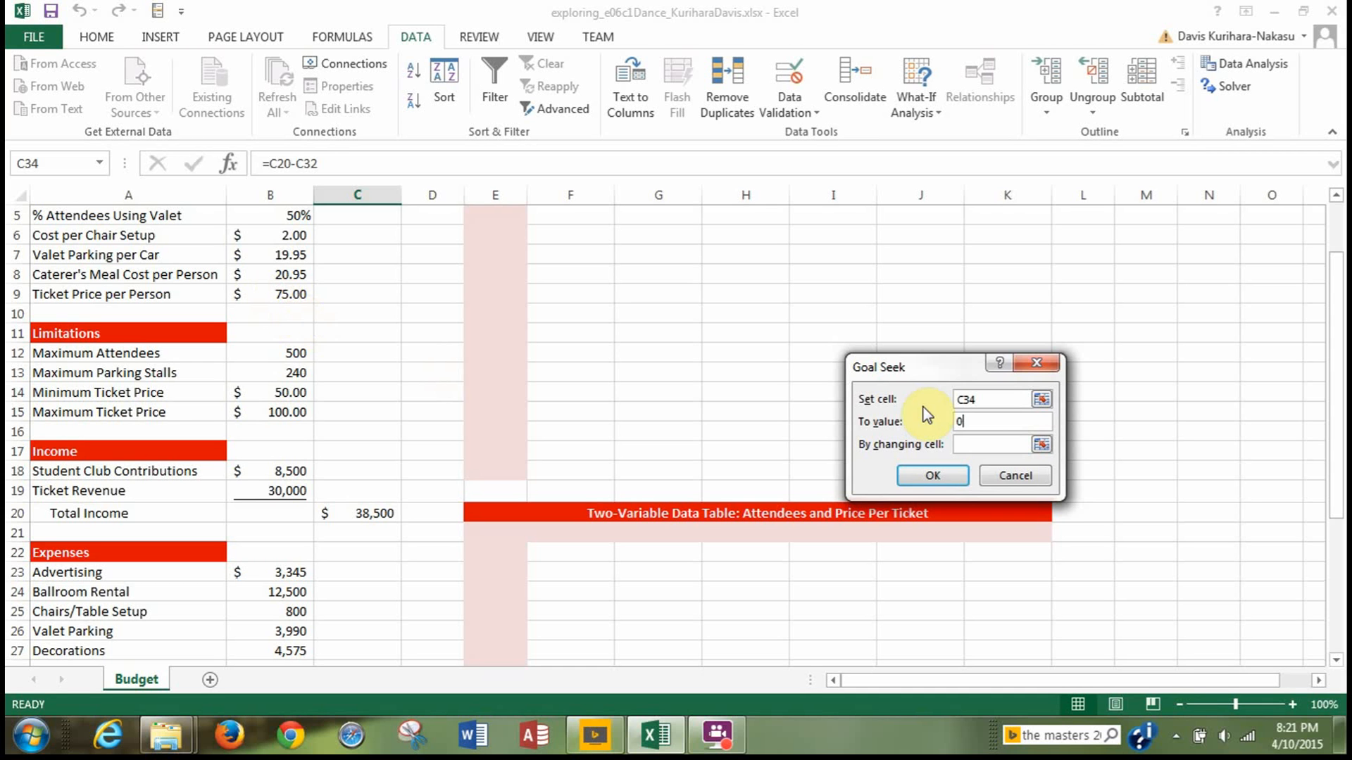
pyautogui.click(970, 445)
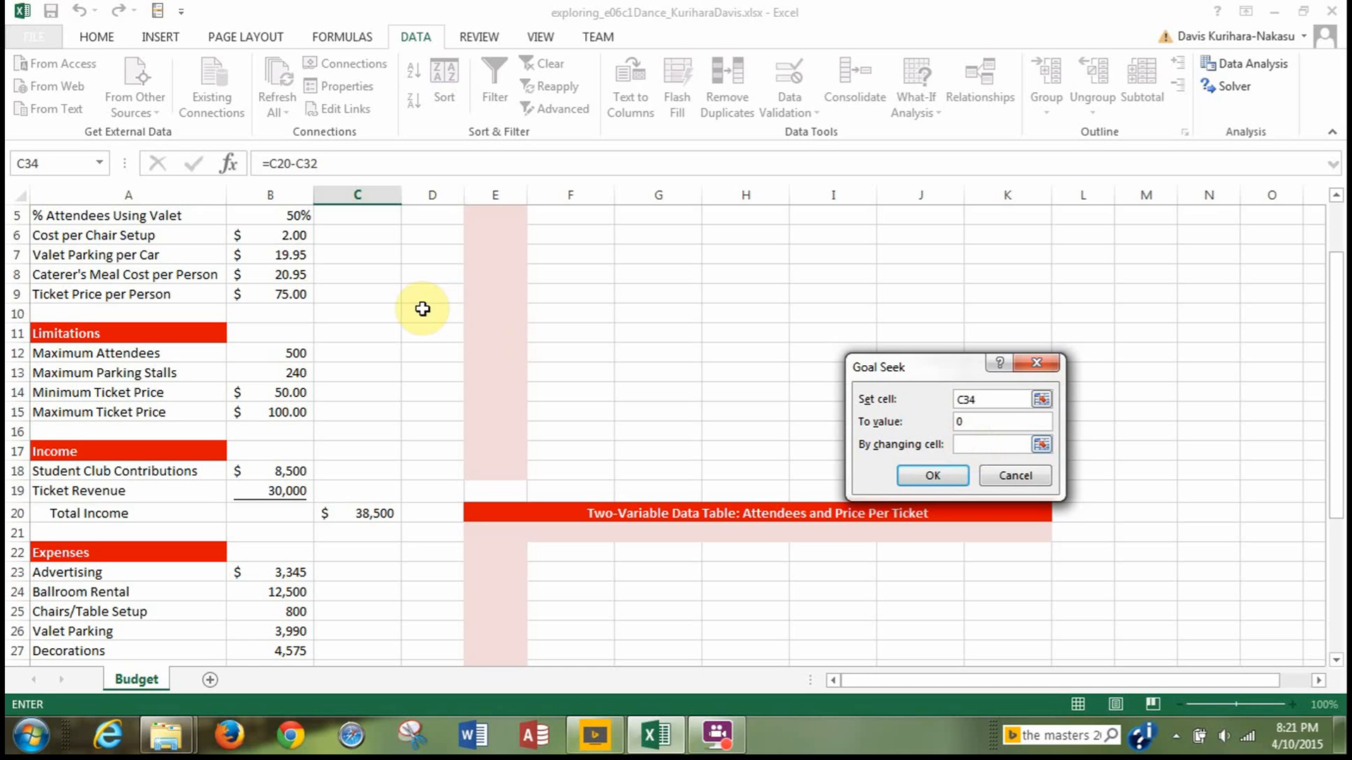
pyautogui.click(278, 295)
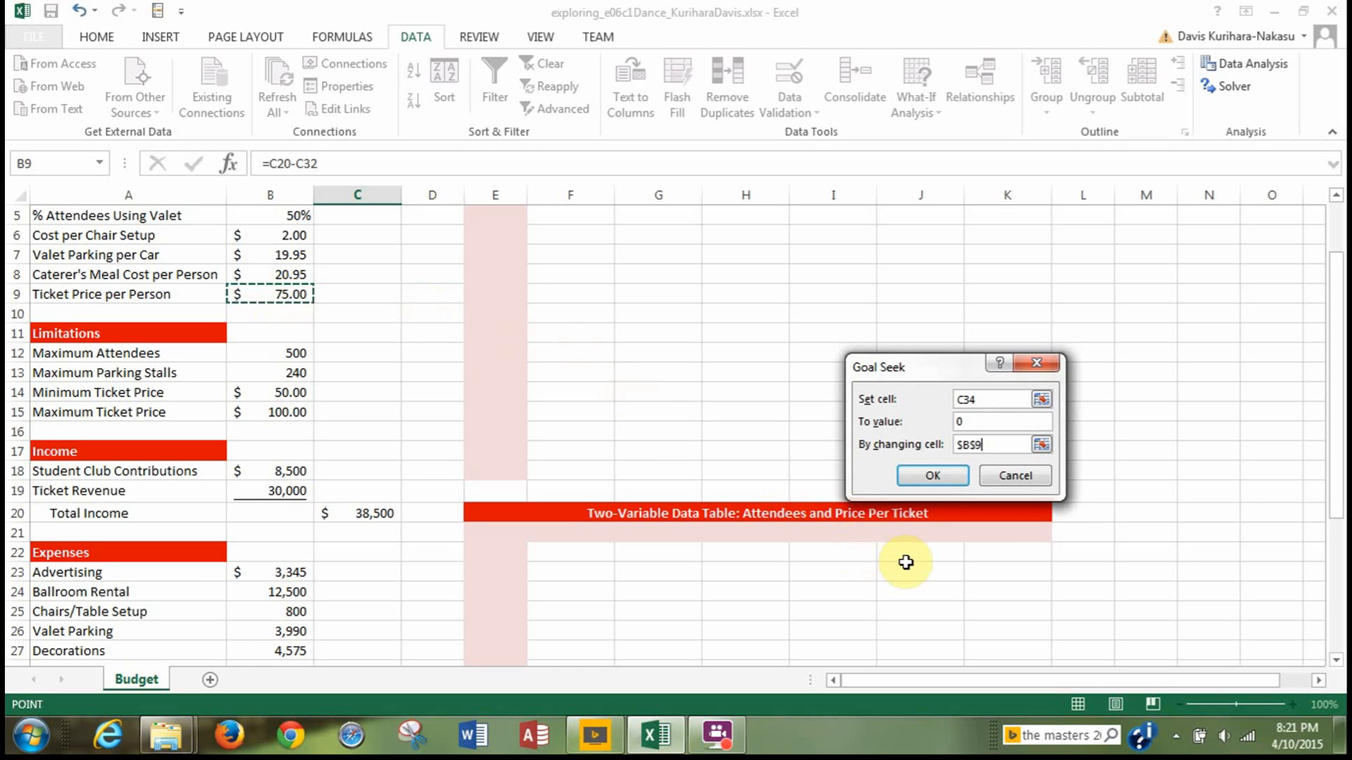
pyautogui.click(933, 476)
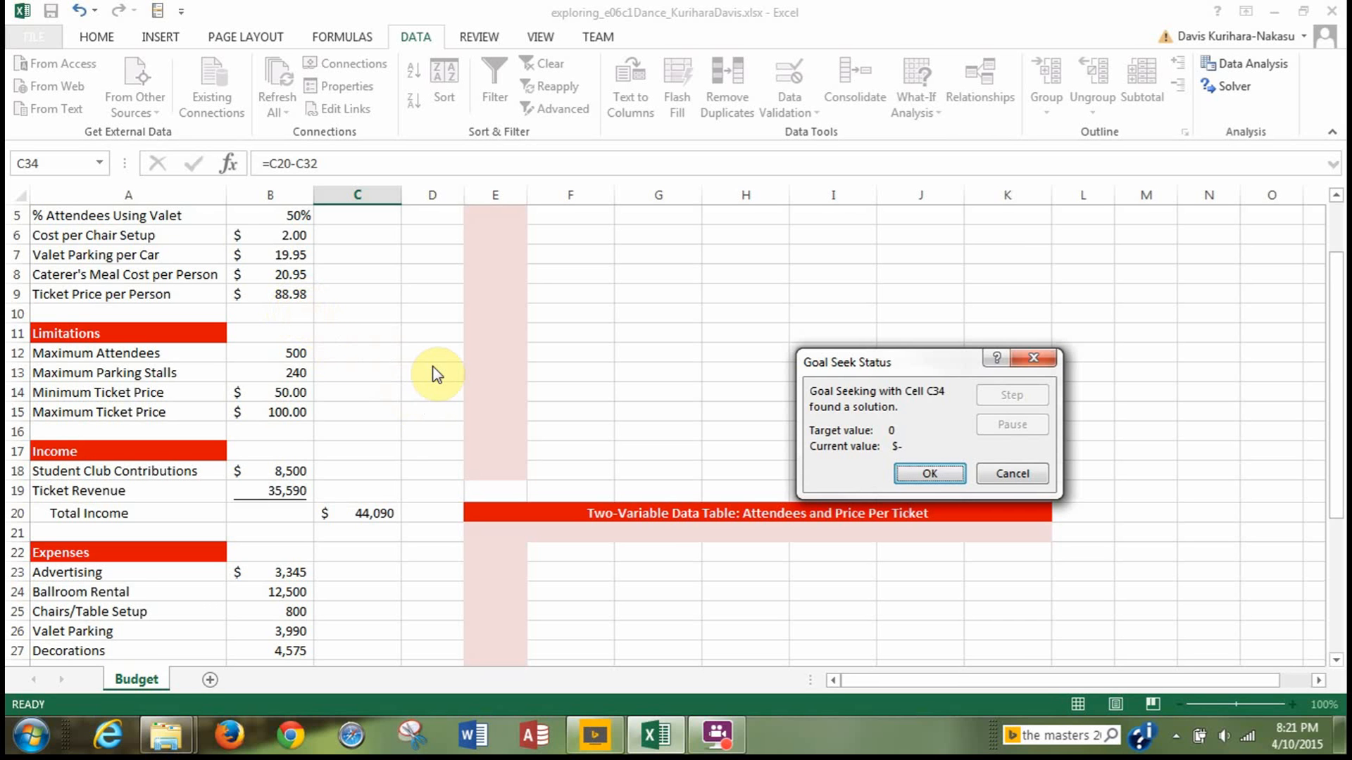
pyautogui.click(936, 484)
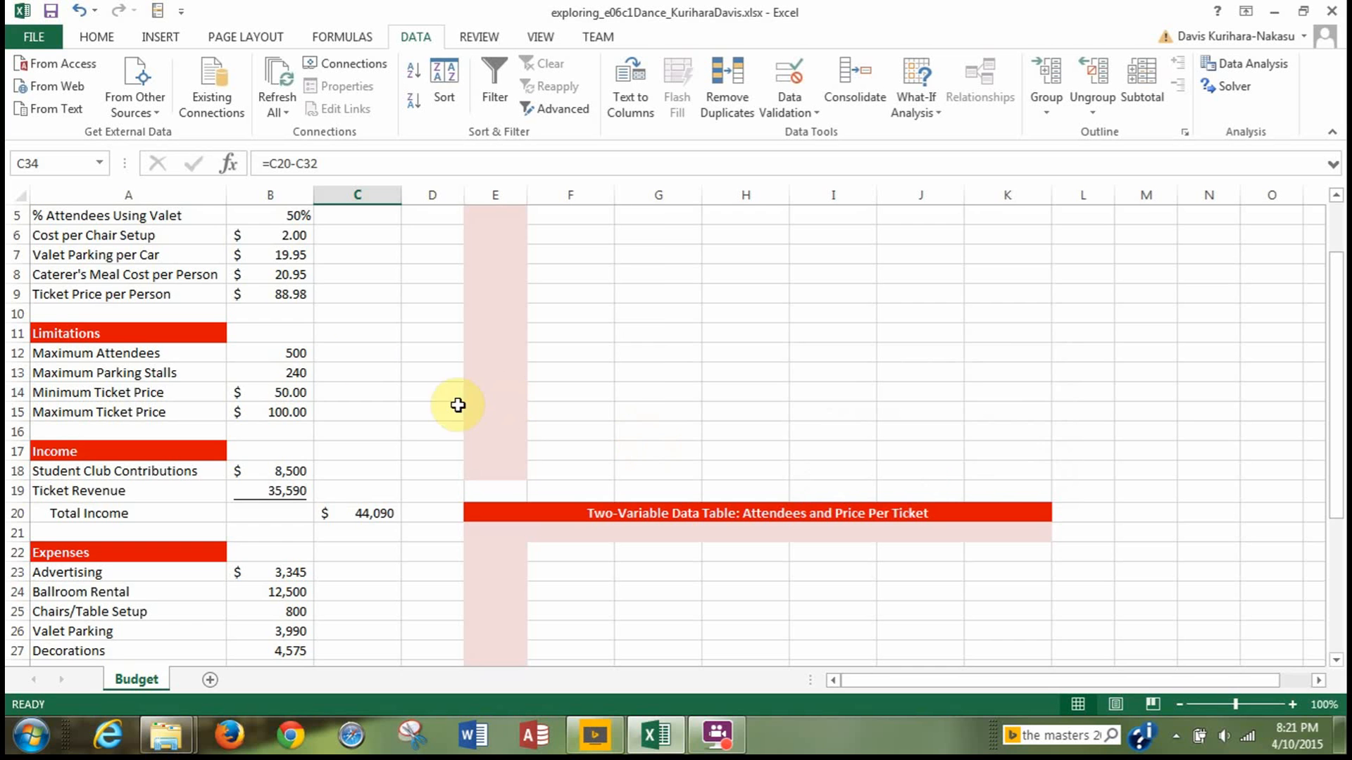
# Examine the balance, income and expenses after the Goal Seek and both data table areas at 120% zoom.
pyautogui.scroll(-4, 414, 436)
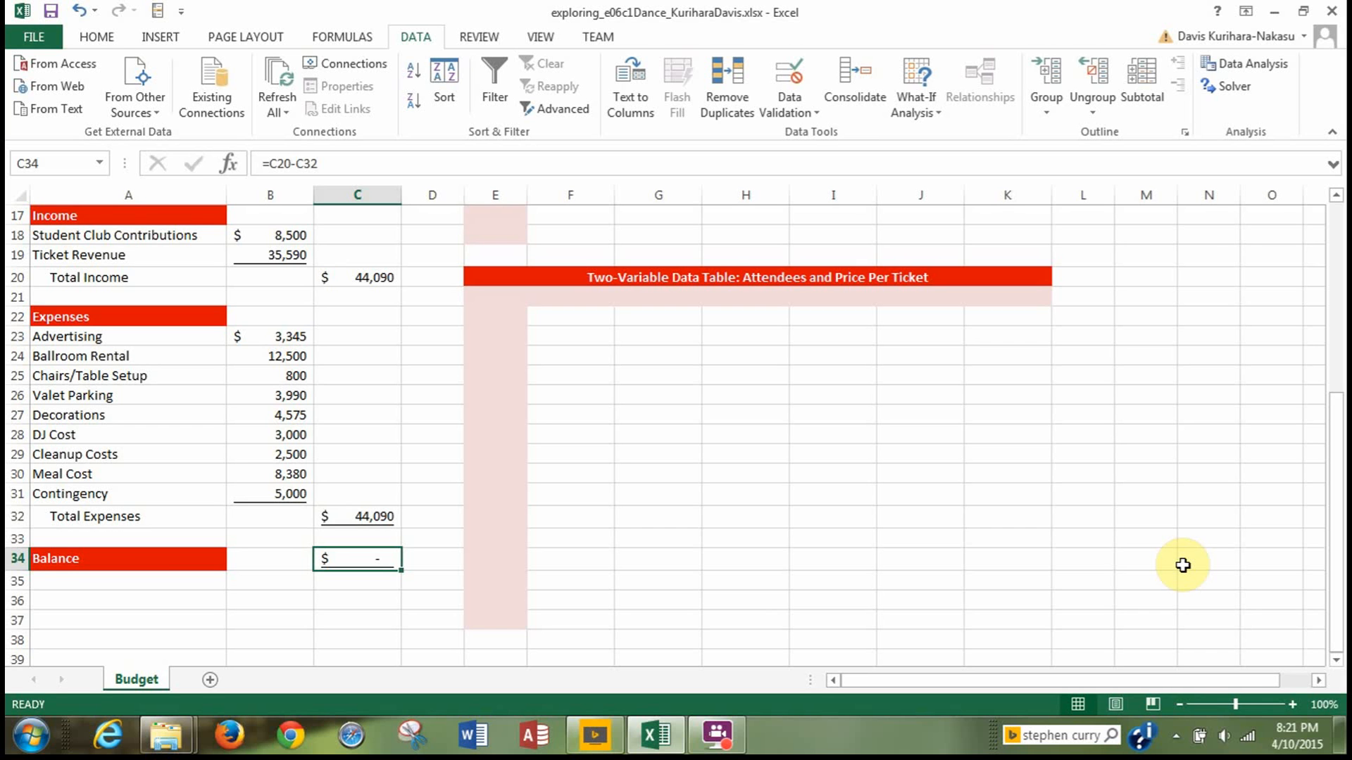
pyautogui.click(1292, 705)
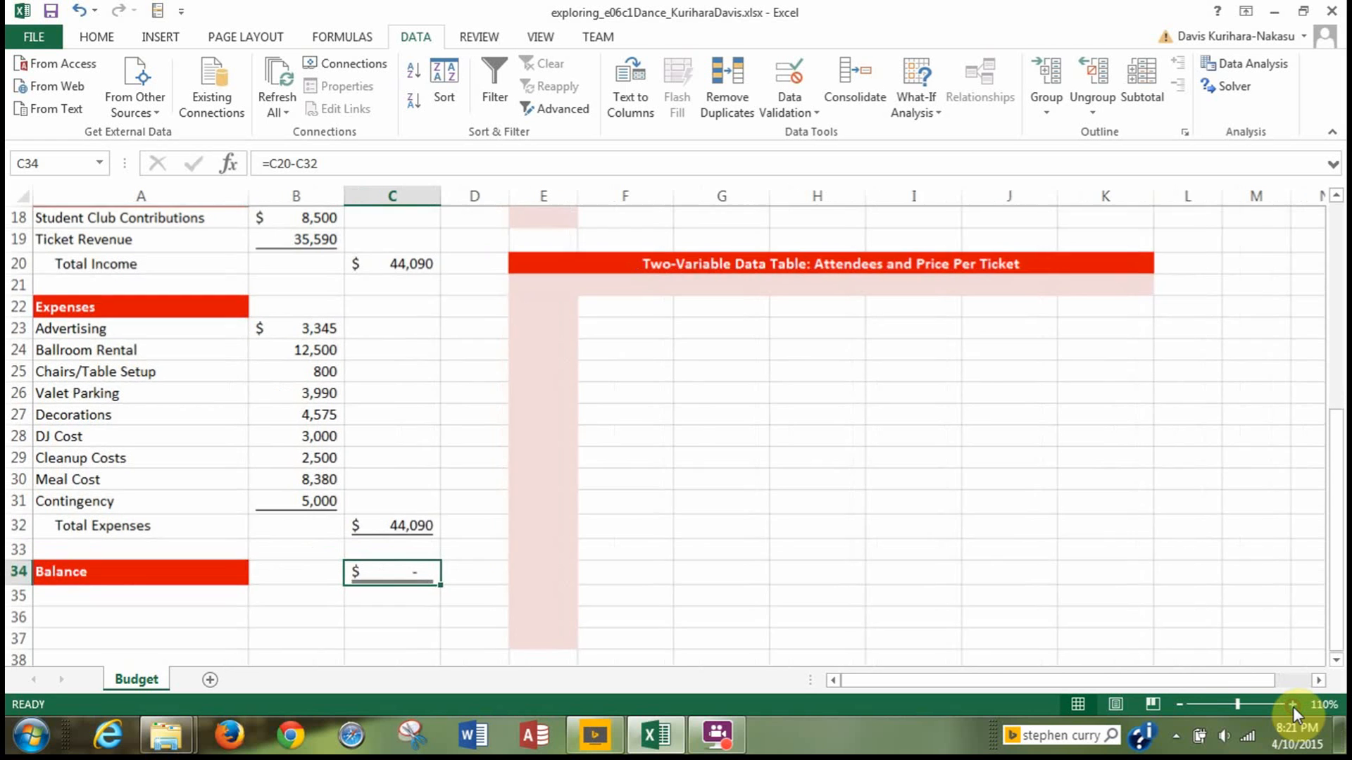
pyautogui.click(1293, 704)
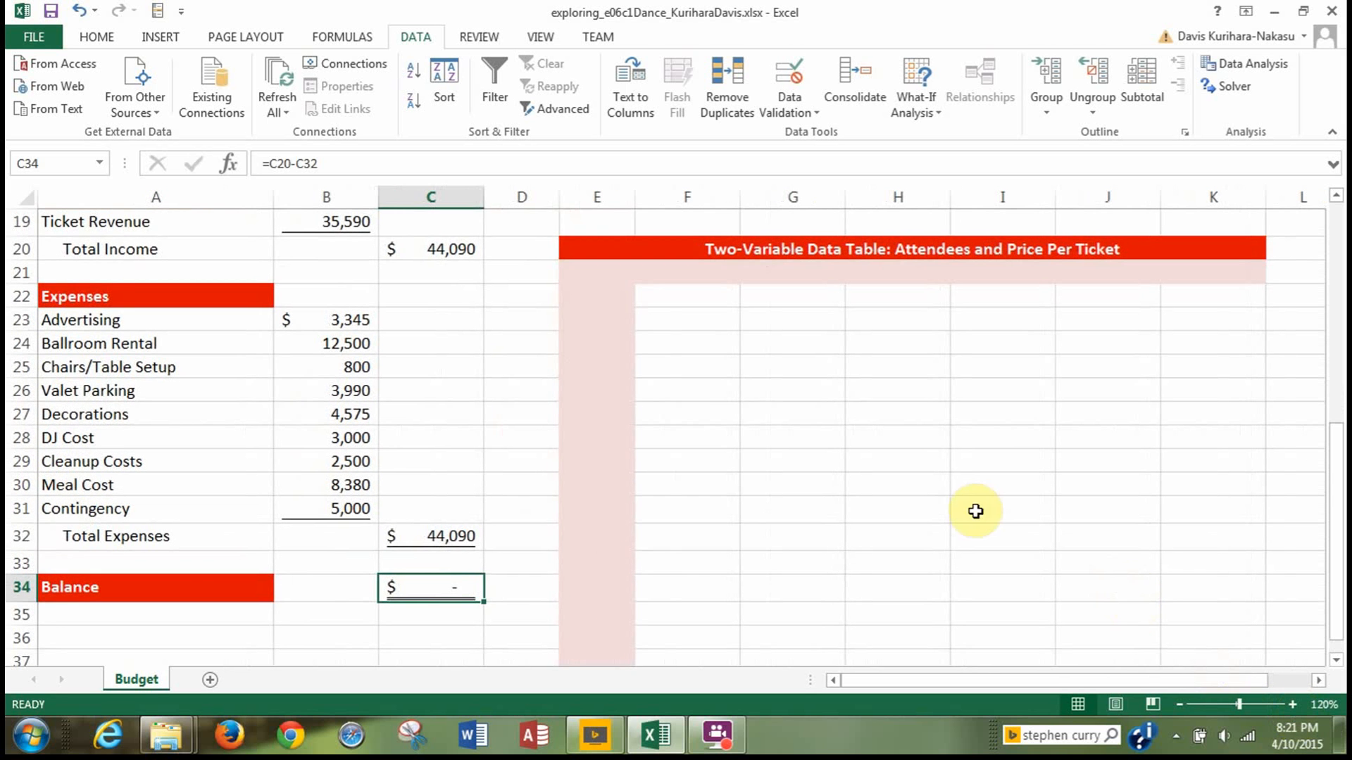
pyautogui.scroll(6, 944, 472)
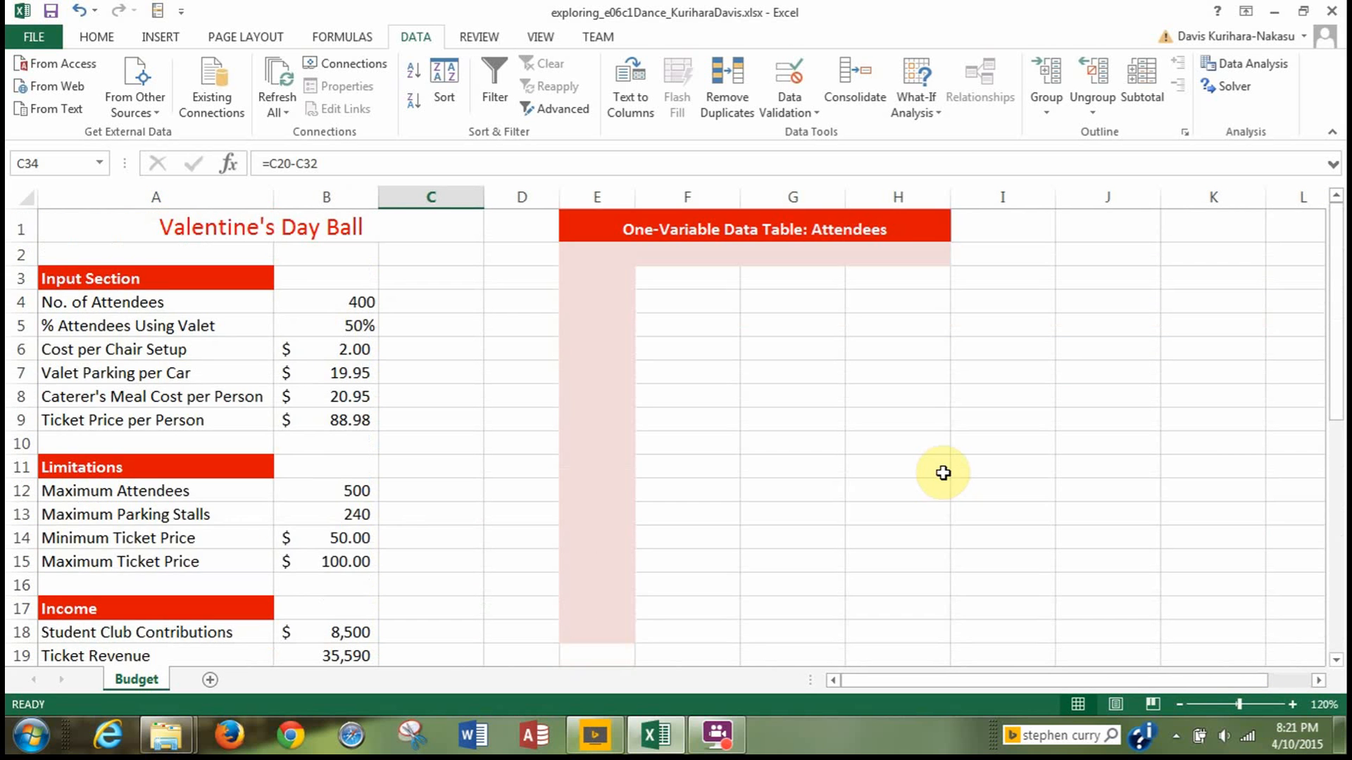
pyautogui.scroll(-4, 943, 473)
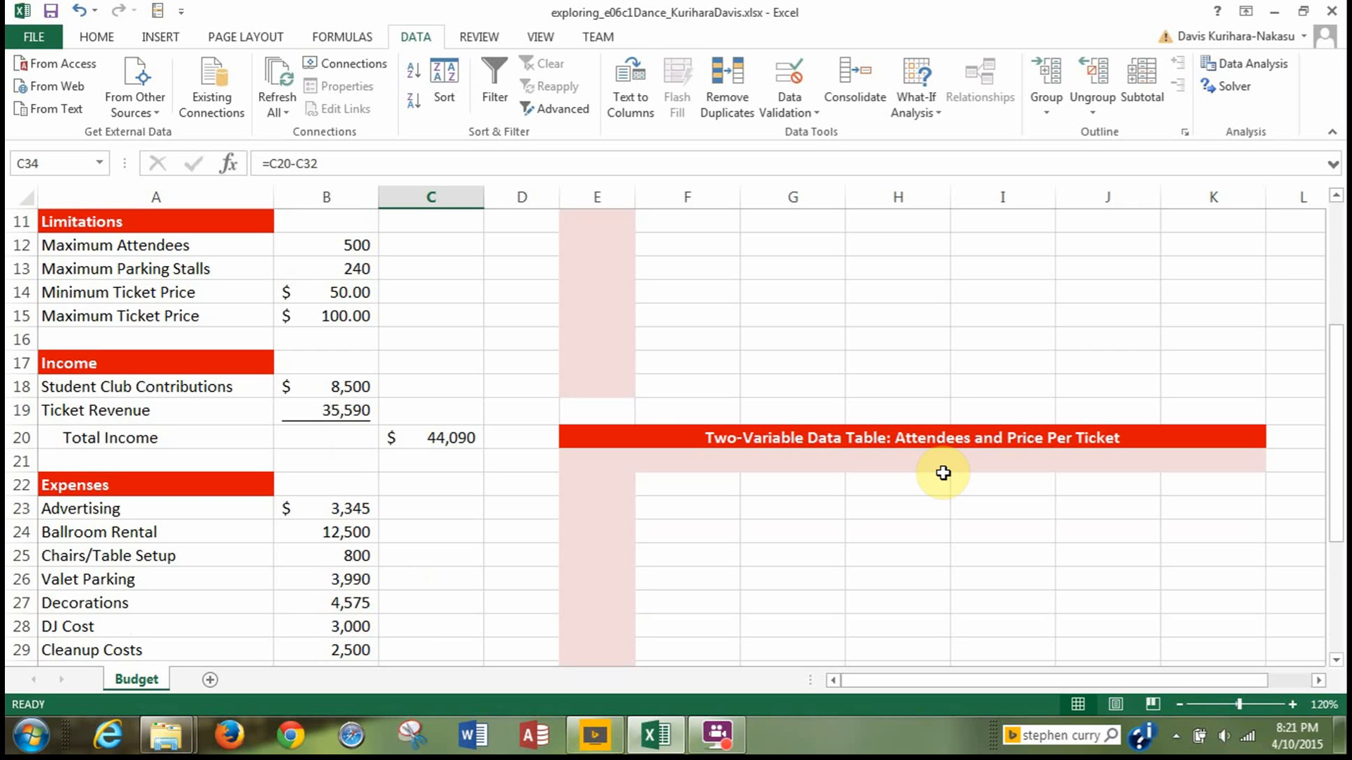
pyautogui.scroll(-1, 944, 473)
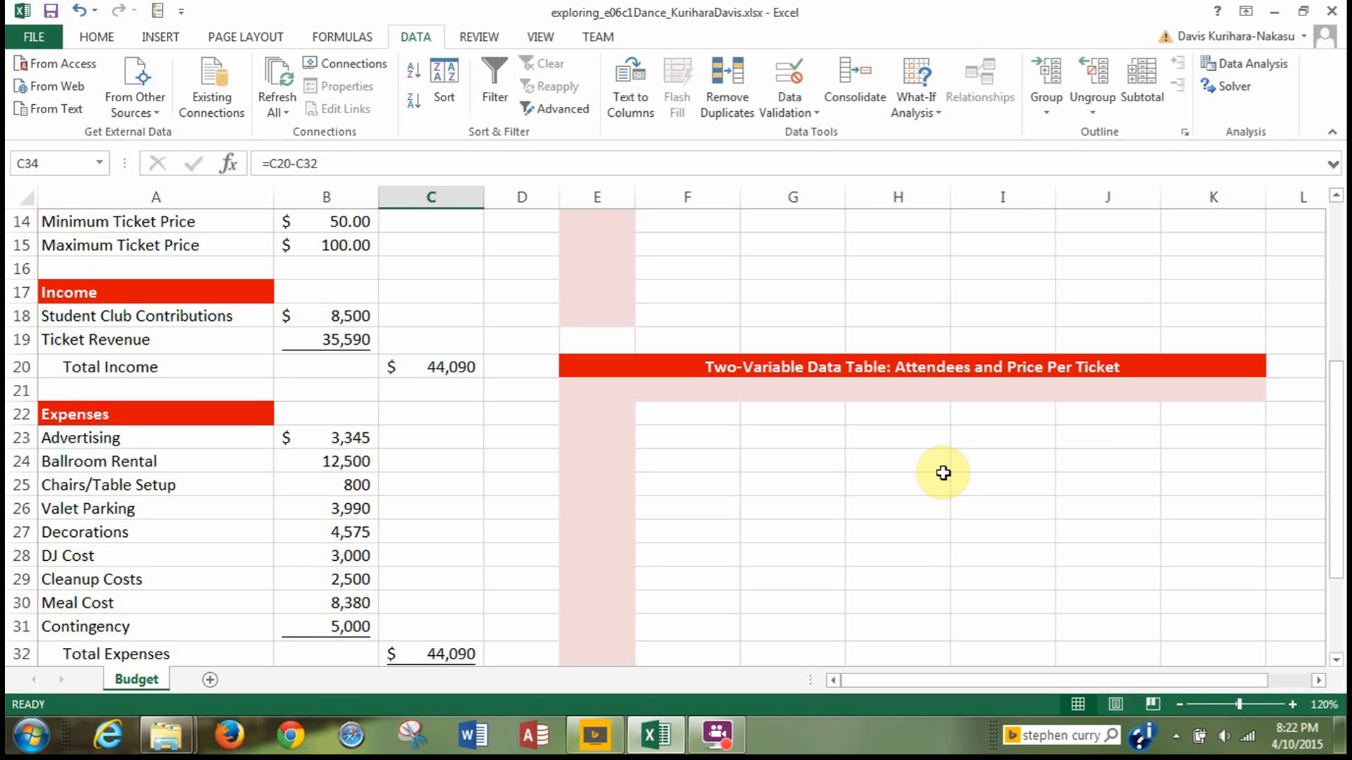
pyautogui.scroll(5, 943, 472)
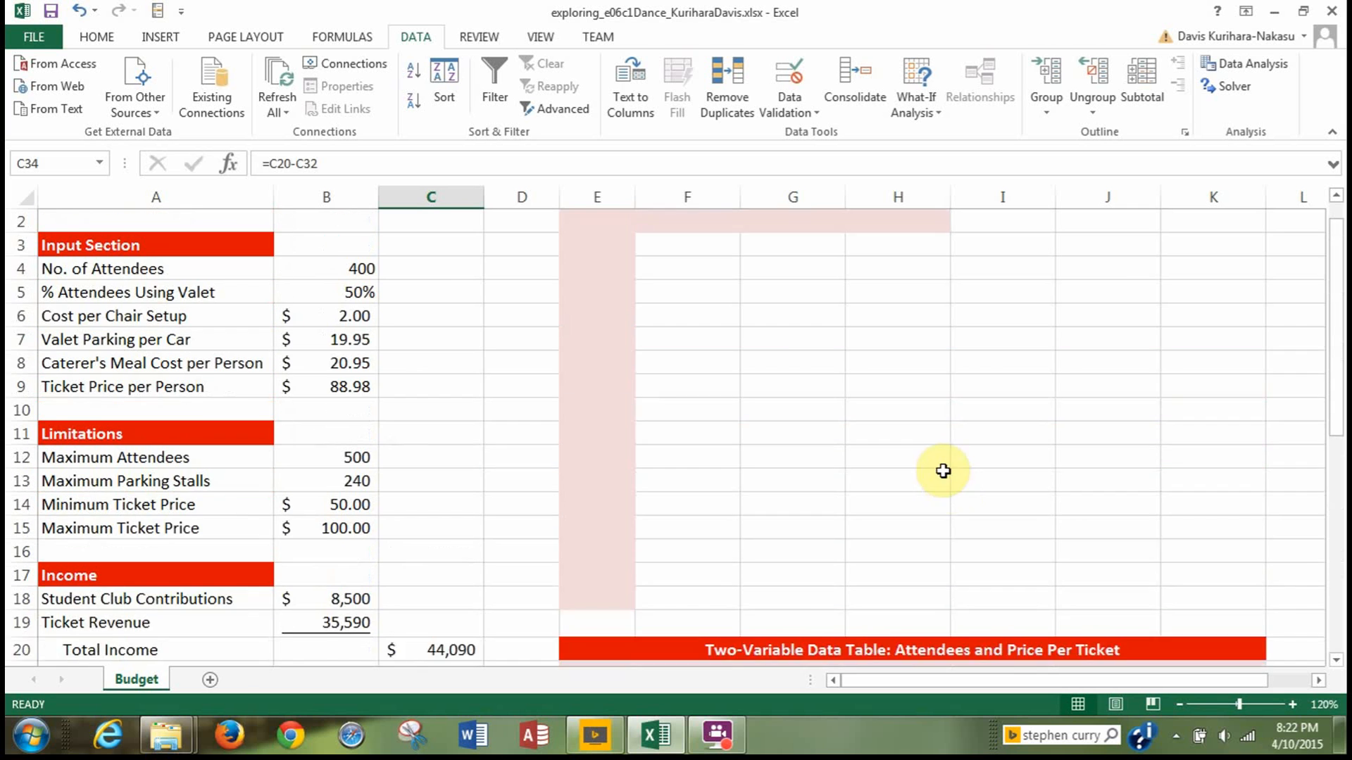
# Fill E3:E18 of the one-variable data table with attendee numbers from 200 to 500 in increments of 20.
pyautogui.click(600, 278)
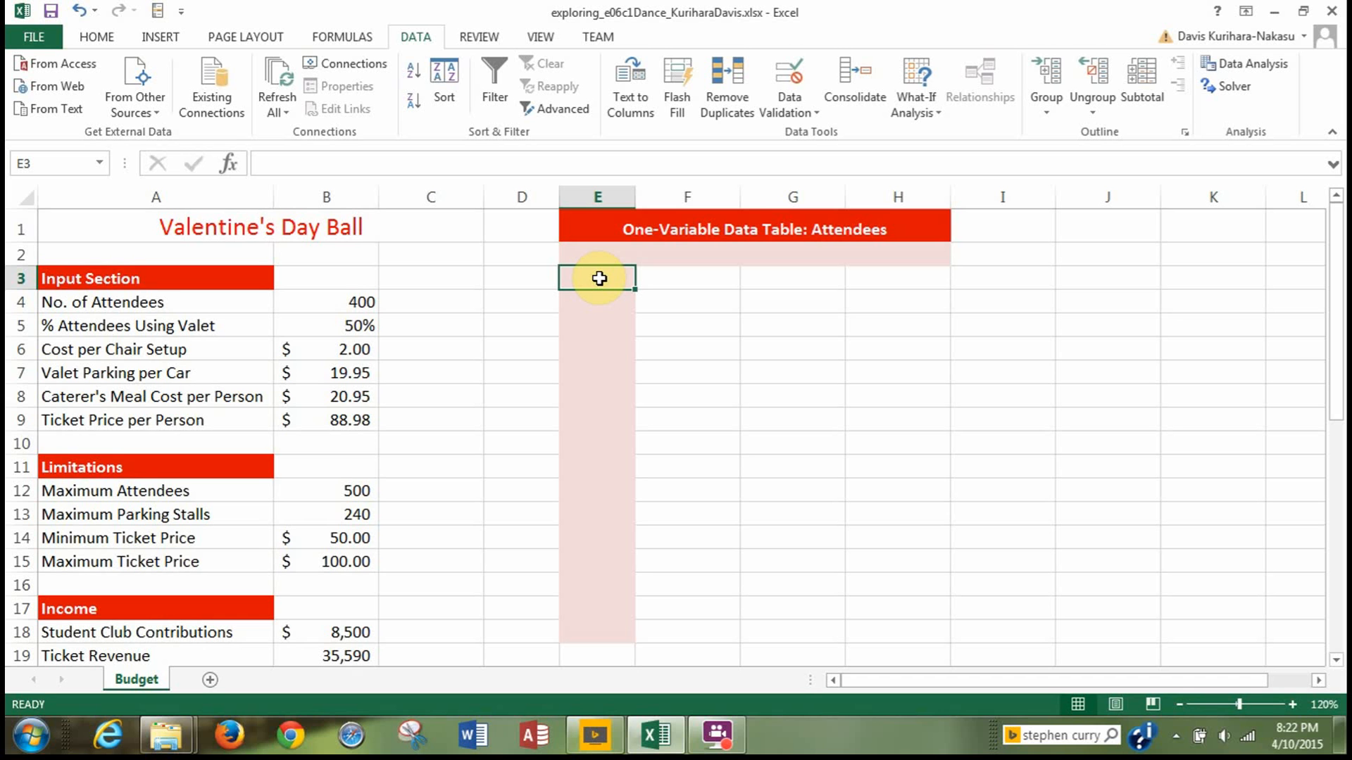
pyautogui.write('200')
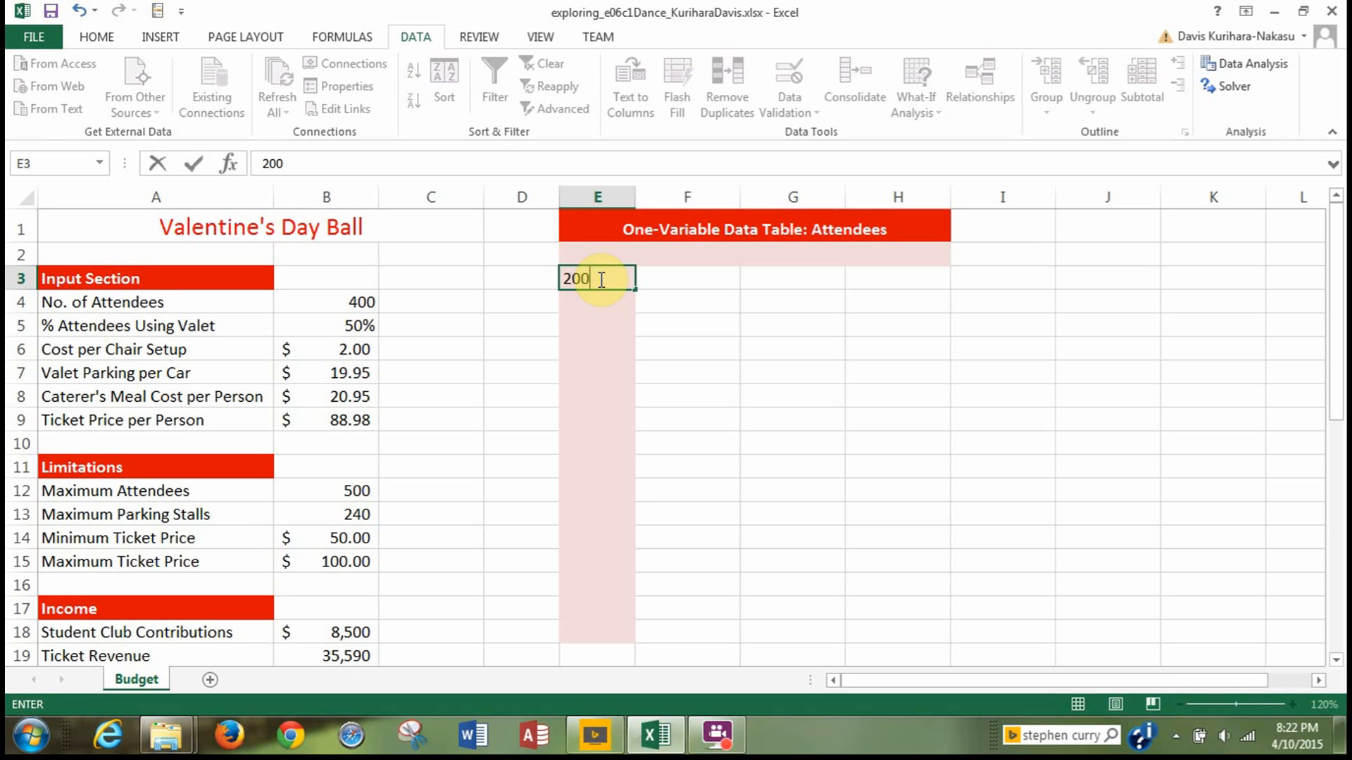
pyautogui.press('Return')
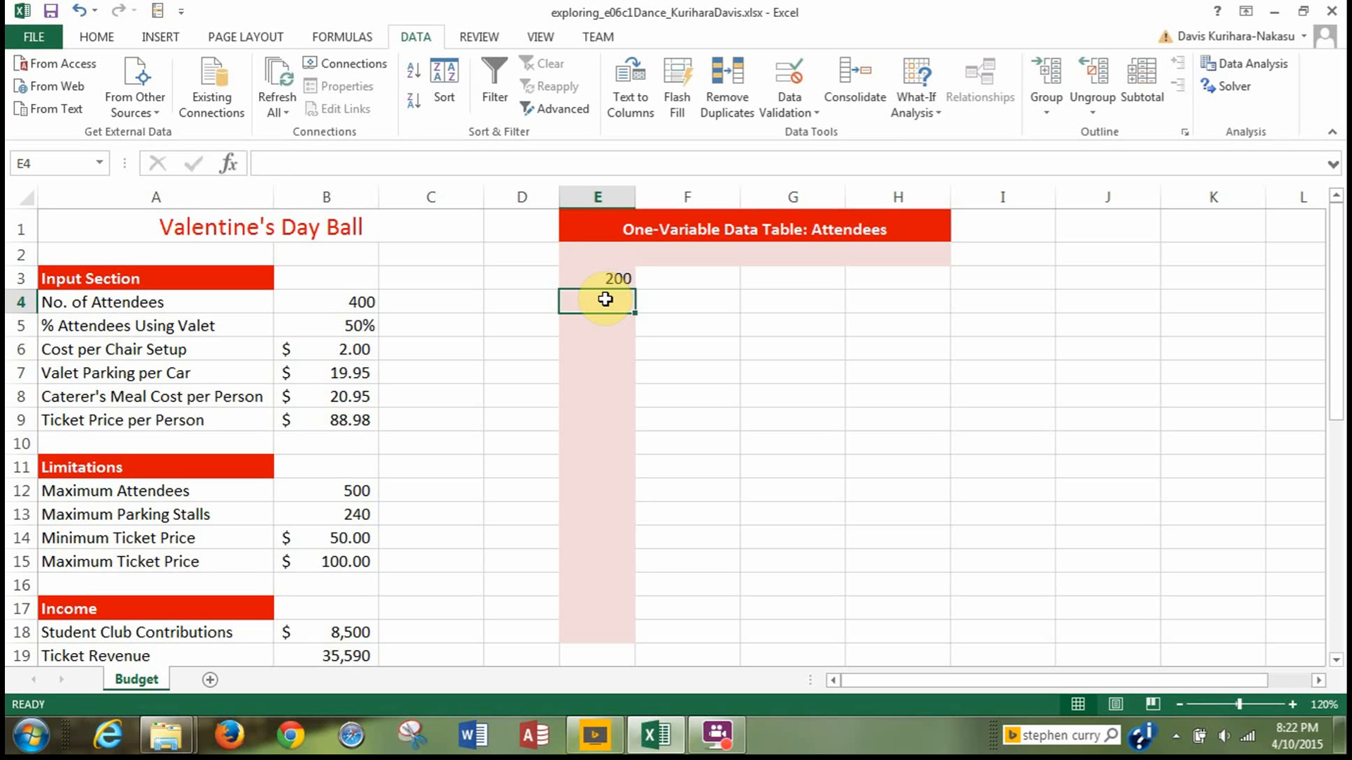
pyautogui.write('220')
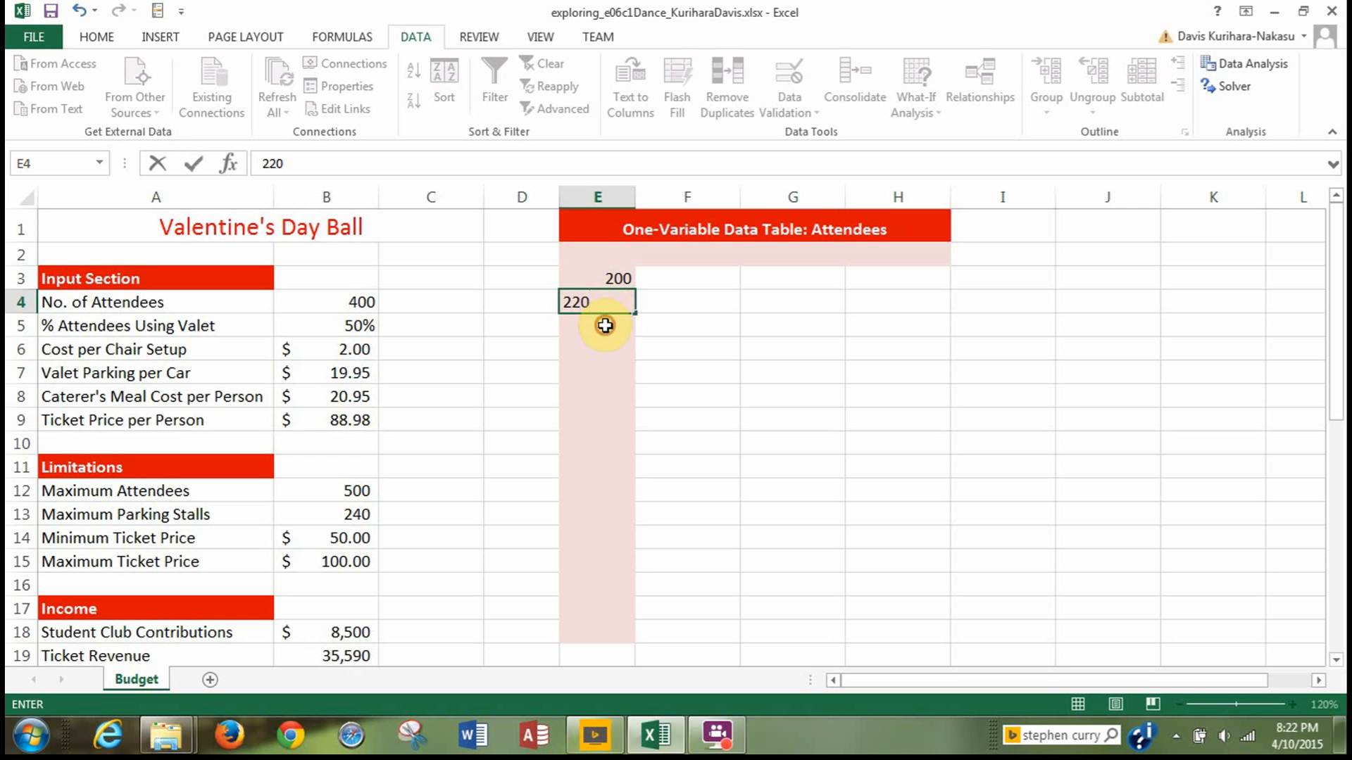
pyautogui.press('Return')
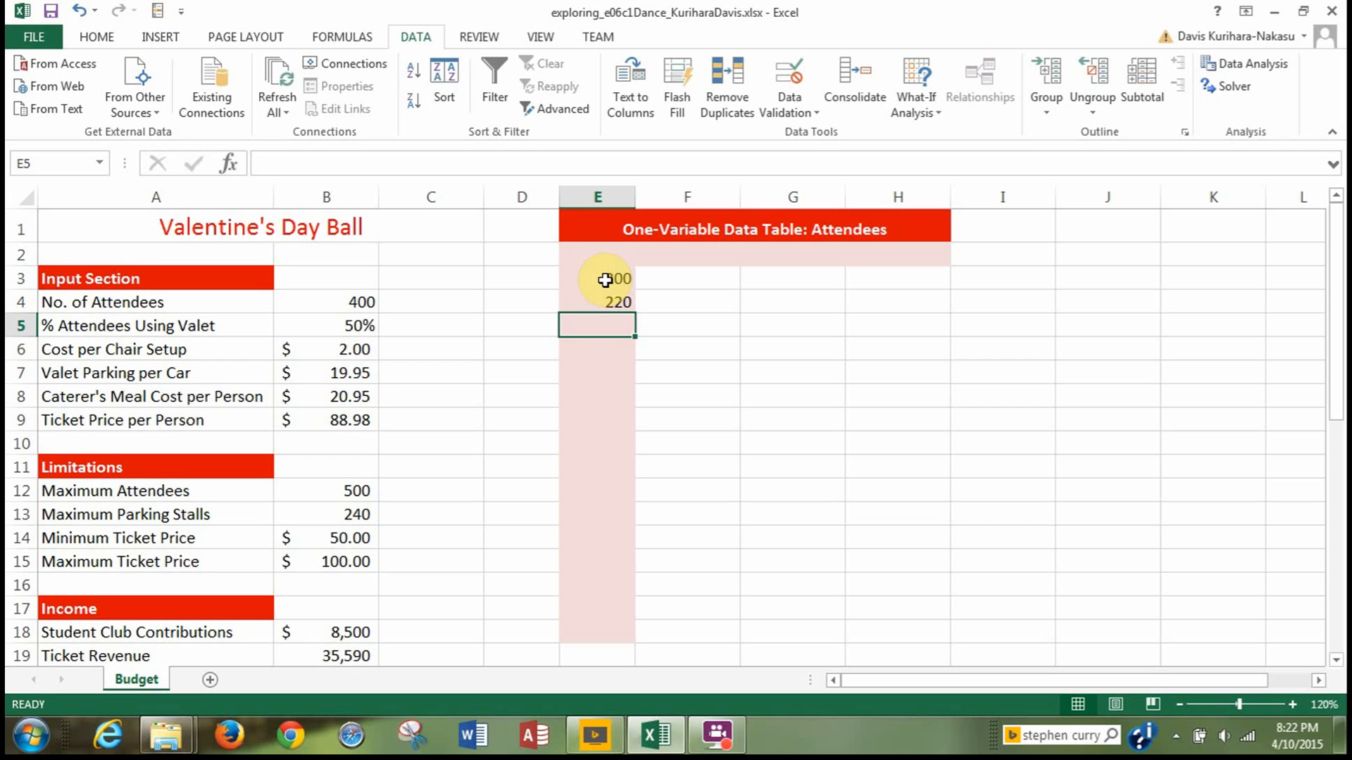
pyautogui.moveTo(605, 280); pyautogui.dragTo(605, 303)
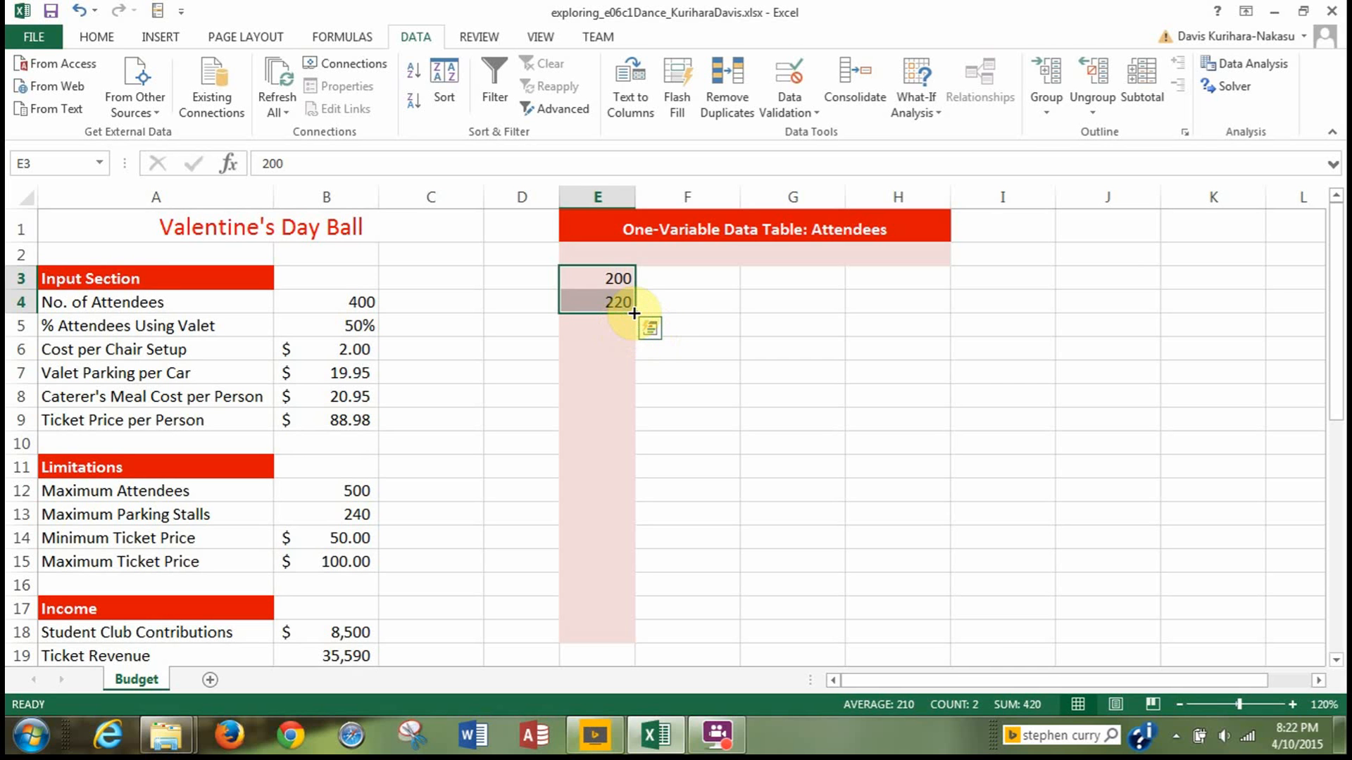
pyautogui.moveTo(634, 314); pyautogui.dragTo(631, 636)
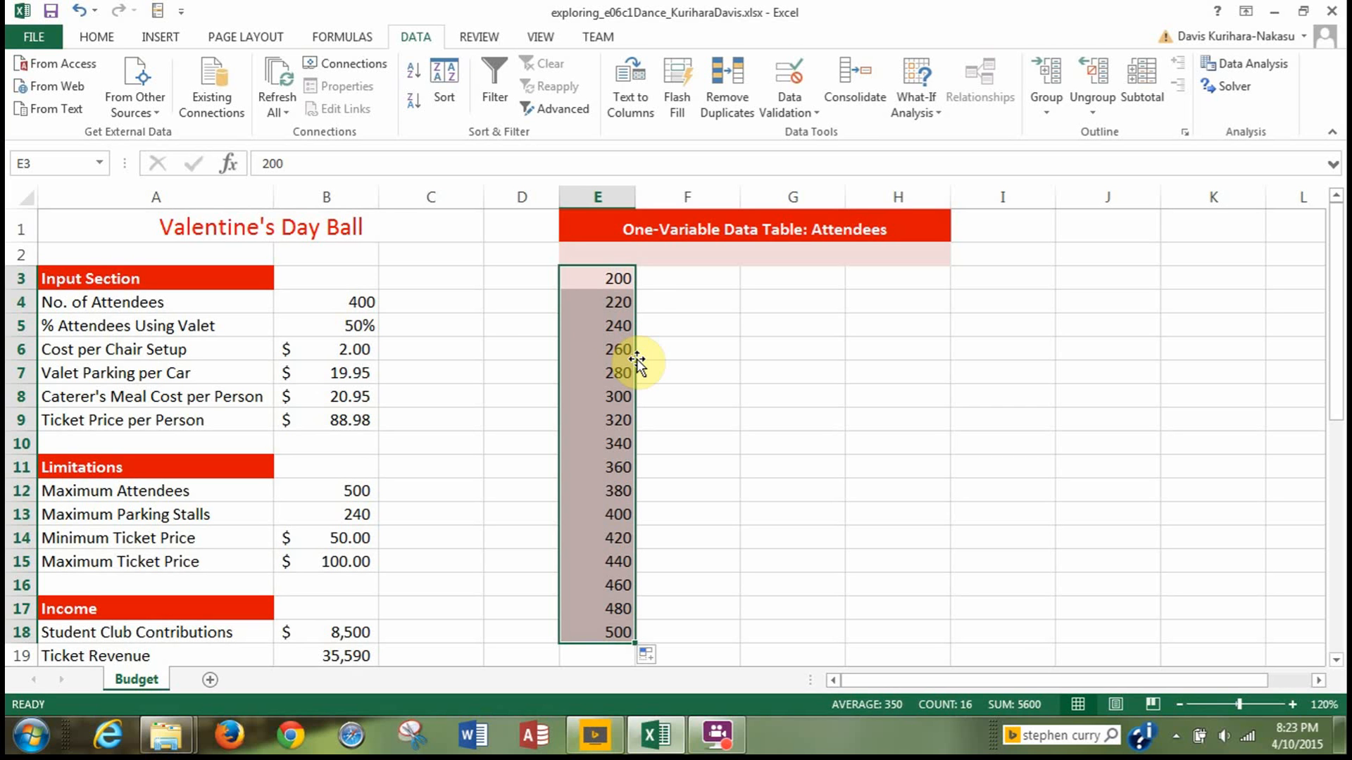
# Enter the formula =C20 in cell F2 to reference the total income in the one-variable data table, and check it.
pyautogui.click(683, 256)
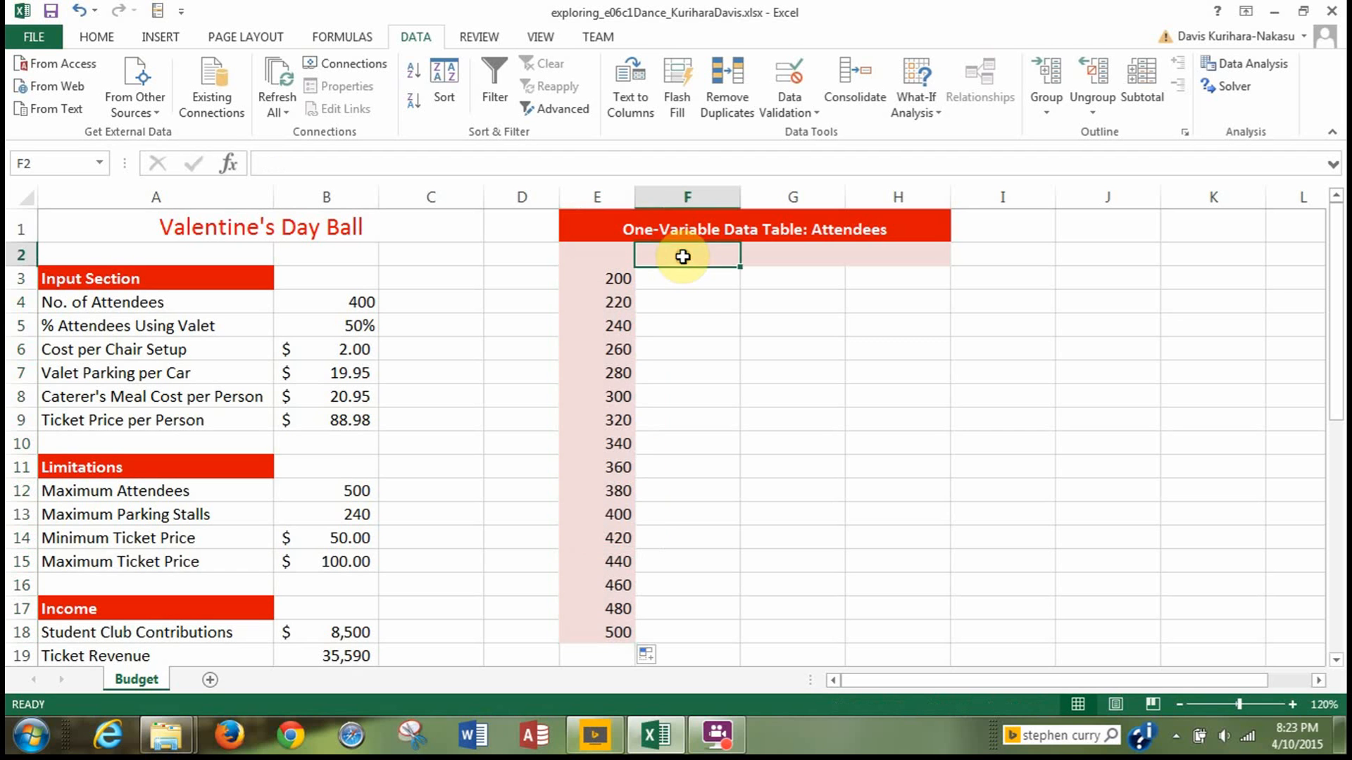
pyautogui.write('=')
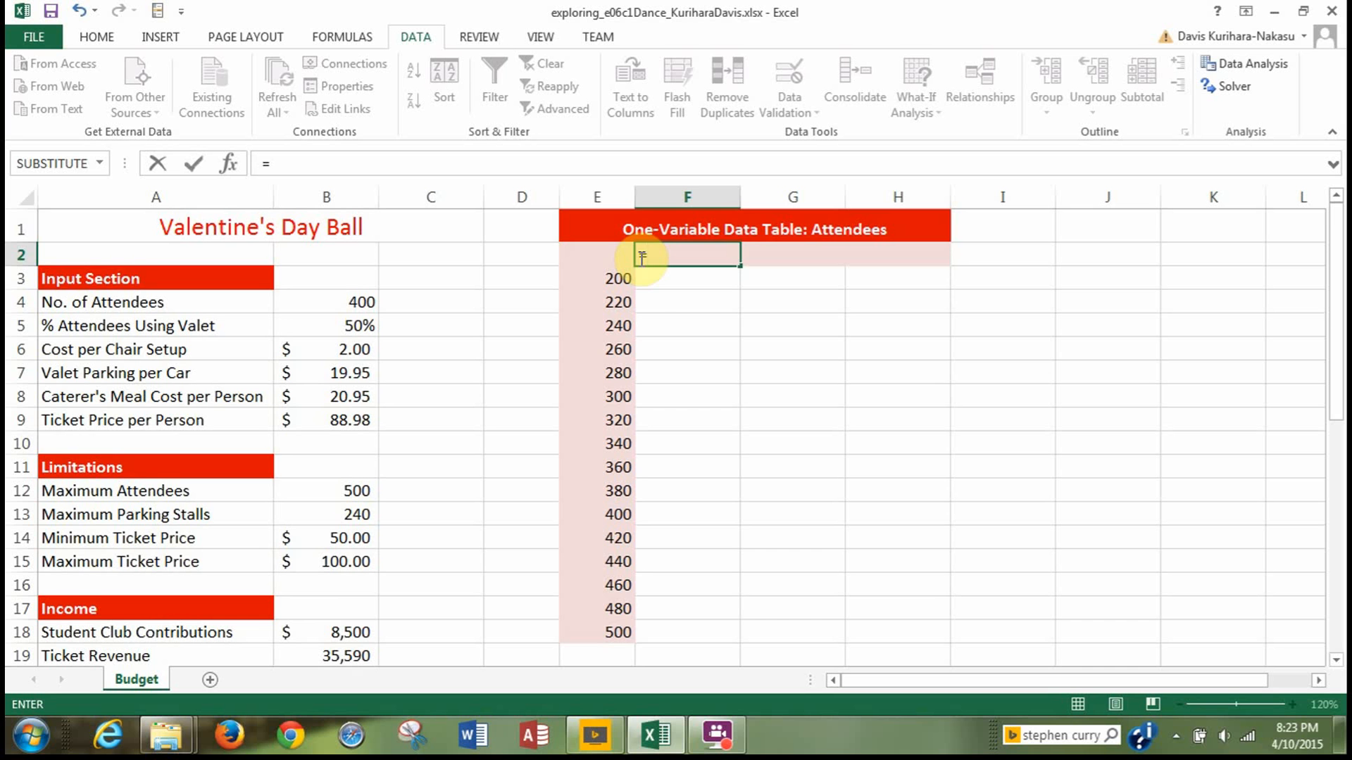
pyautogui.scroll(-1, 454, 409)
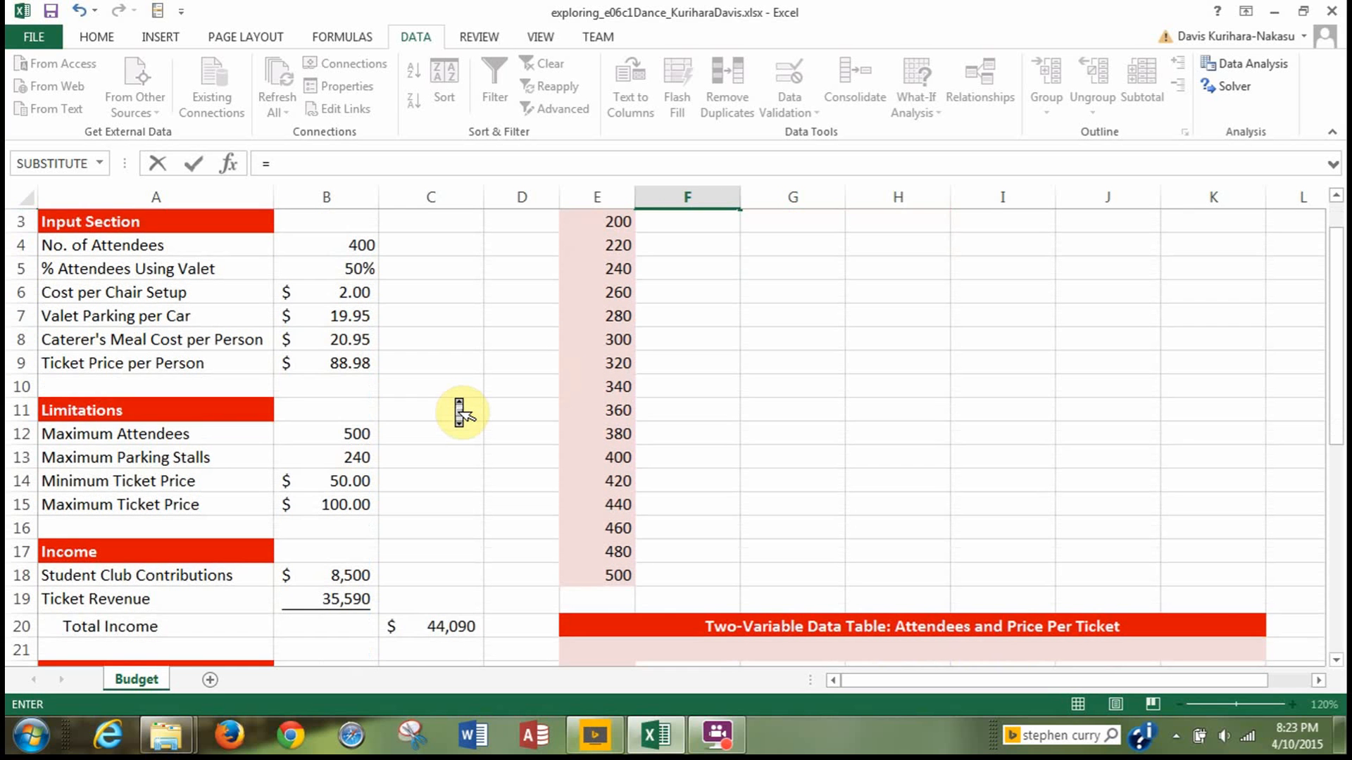
pyautogui.scroll(-1, 461, 412)
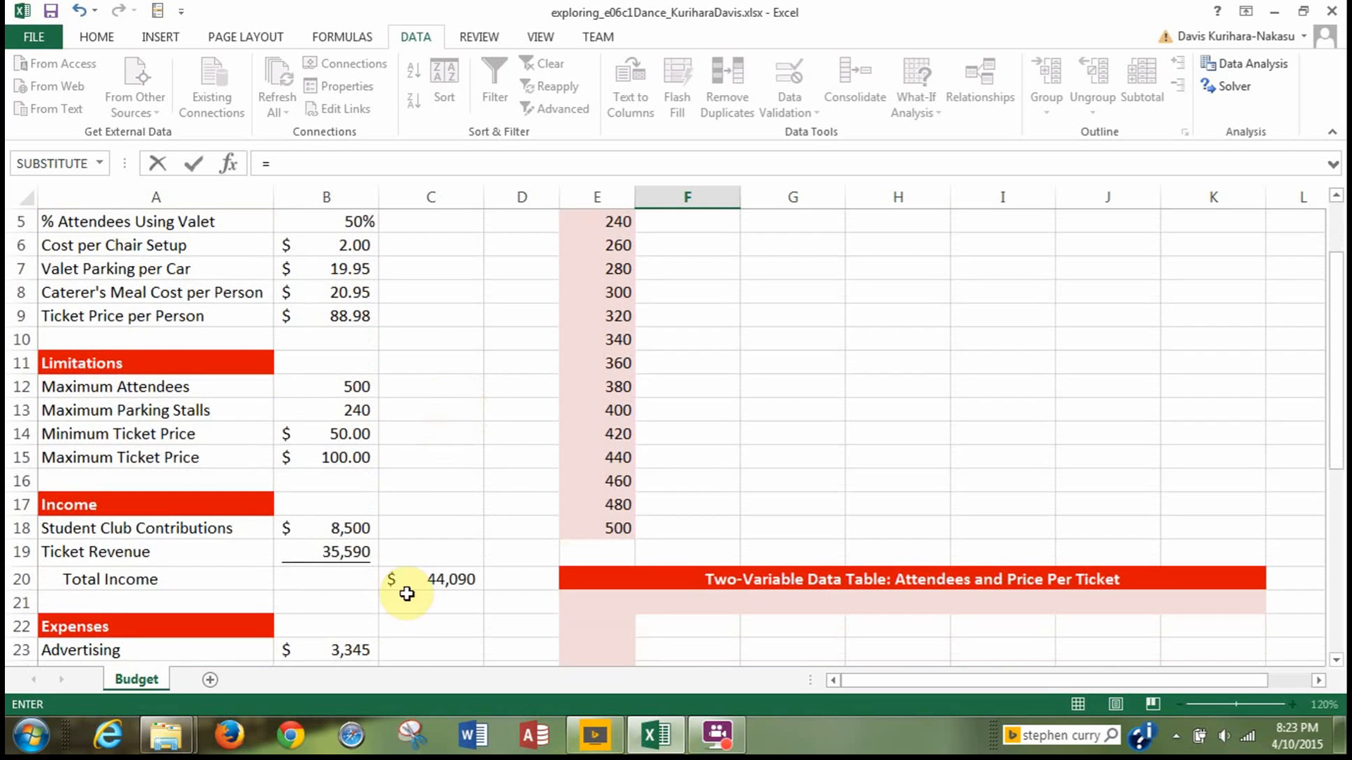
pyautogui.click(412, 579)
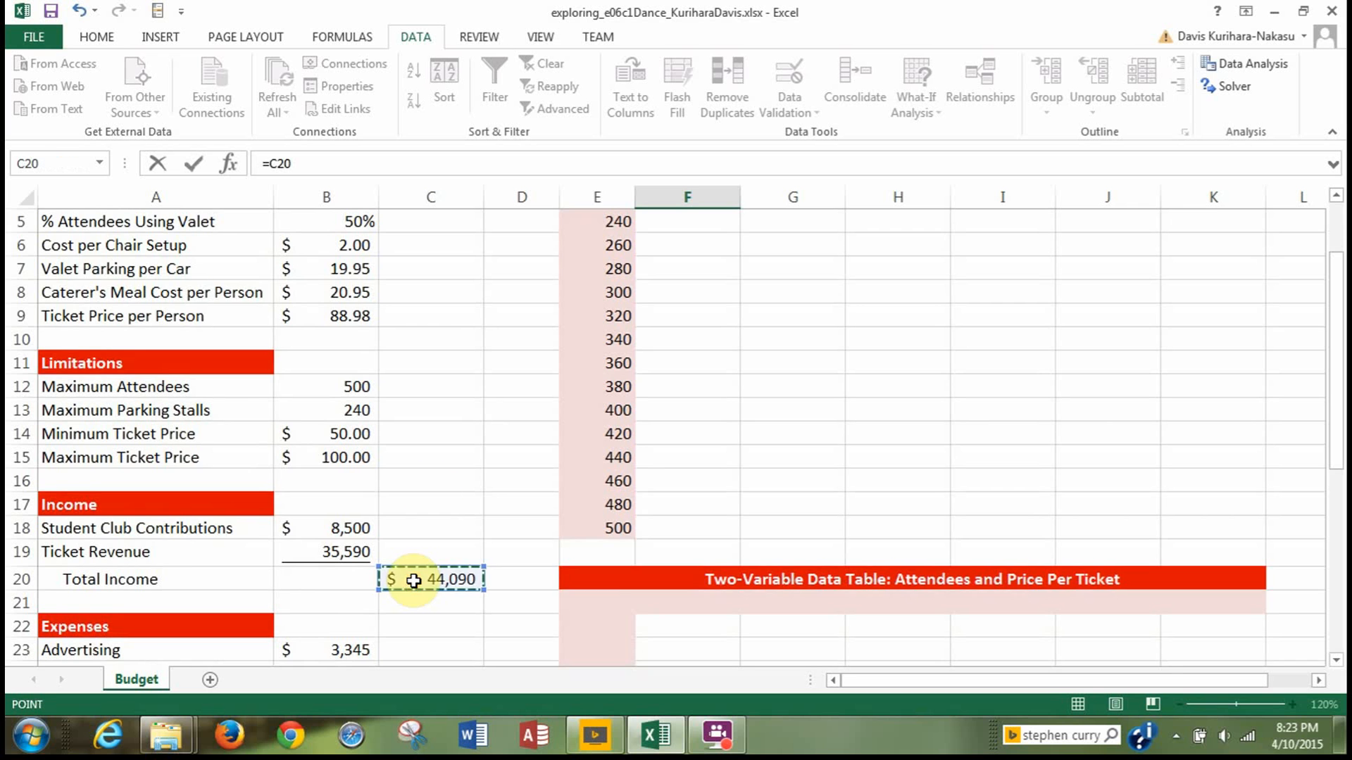
pyautogui.scroll(2, 539, 421)
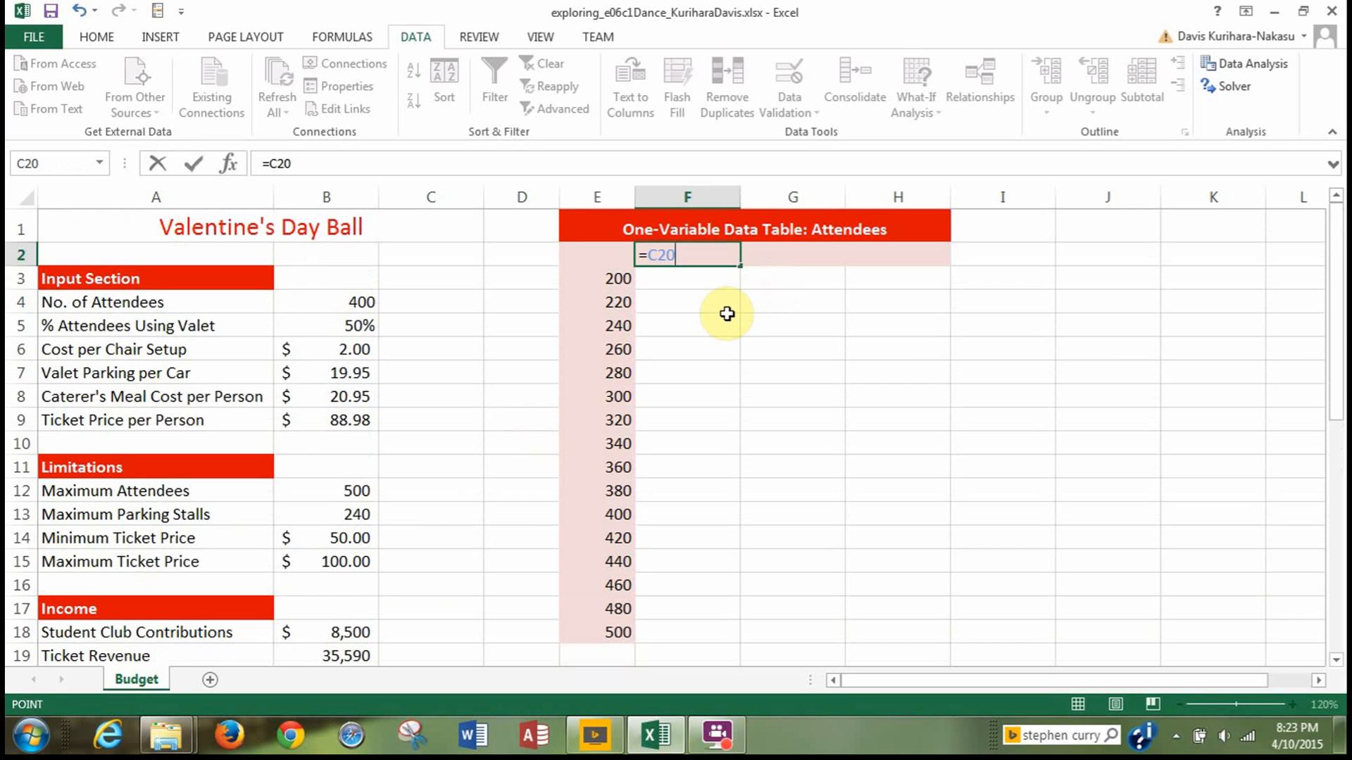
pyautogui.press('Return')
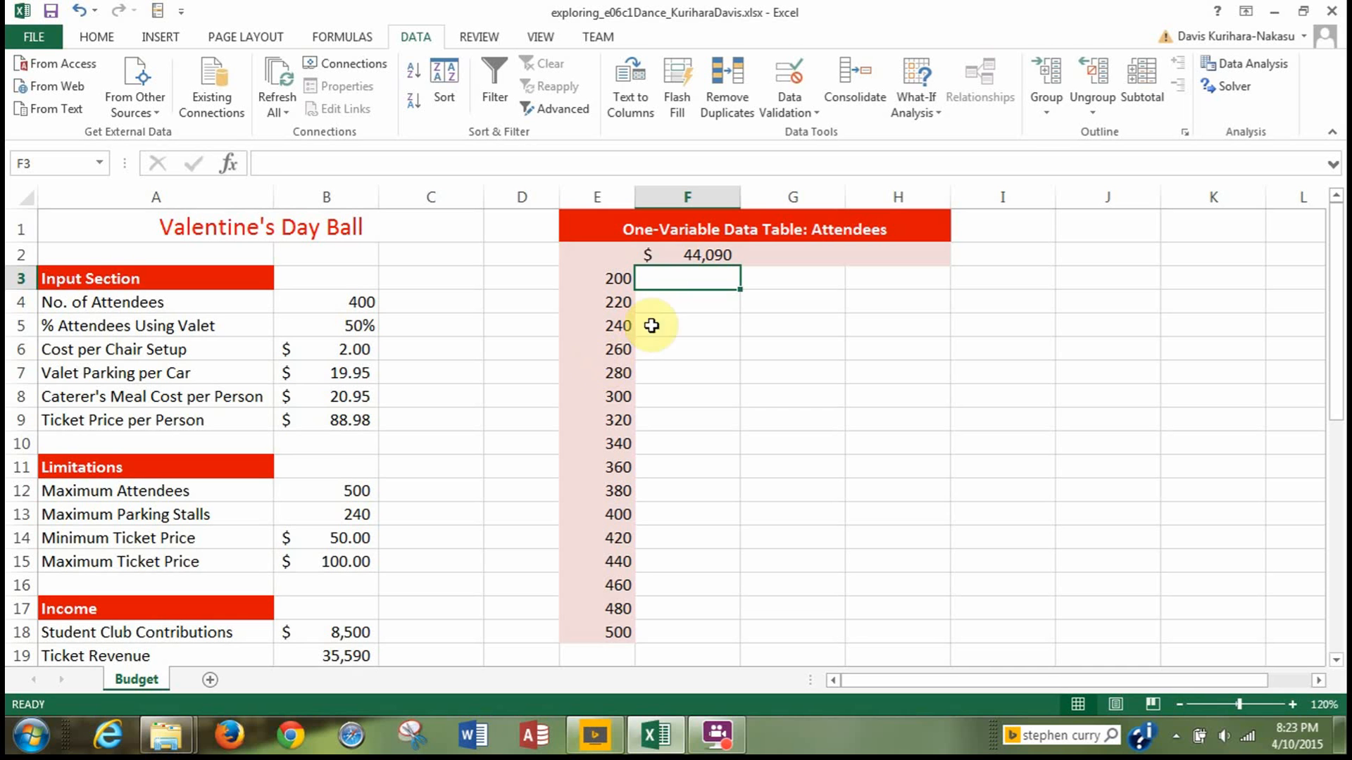
pyautogui.click(666, 261)
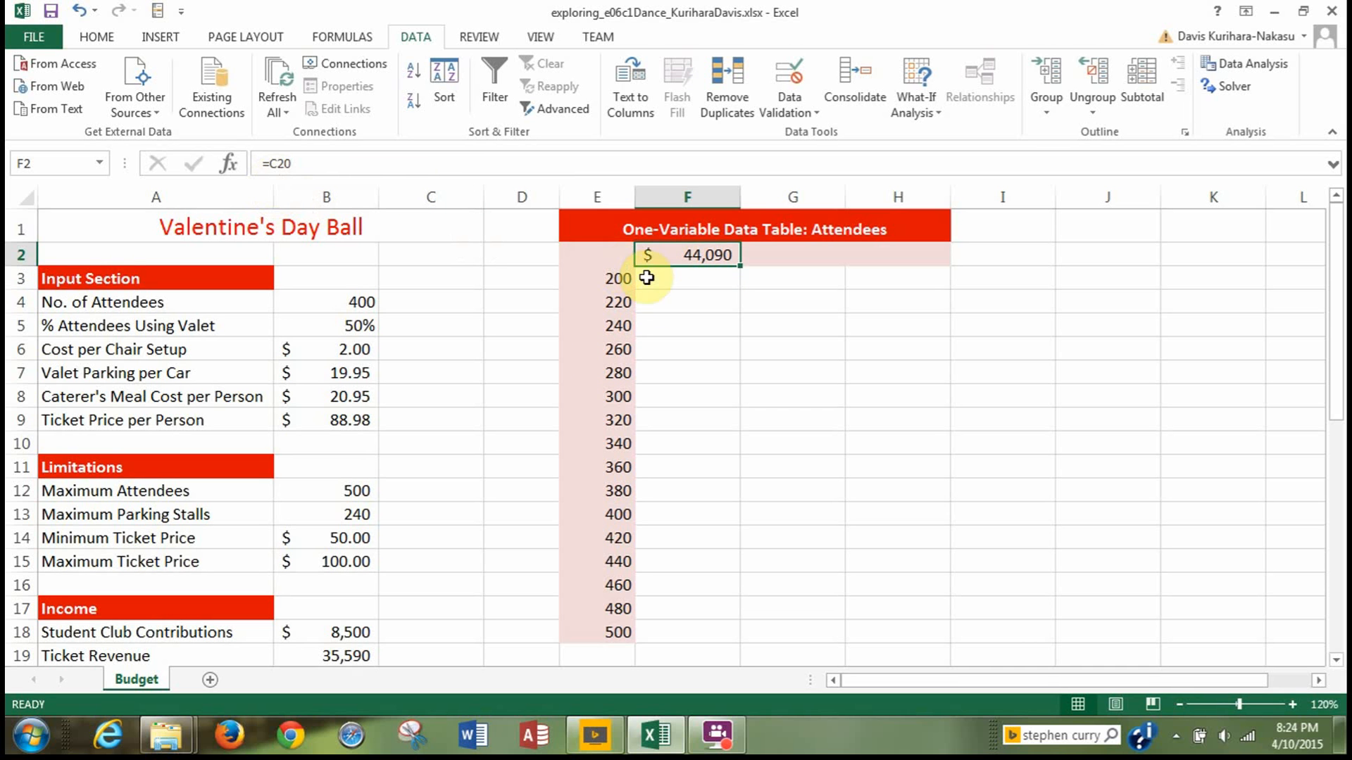
# Enter the formula =C32 in cell G2 to reference the total expenses in the one-variable data table, and check it.
pyautogui.click(777, 257)
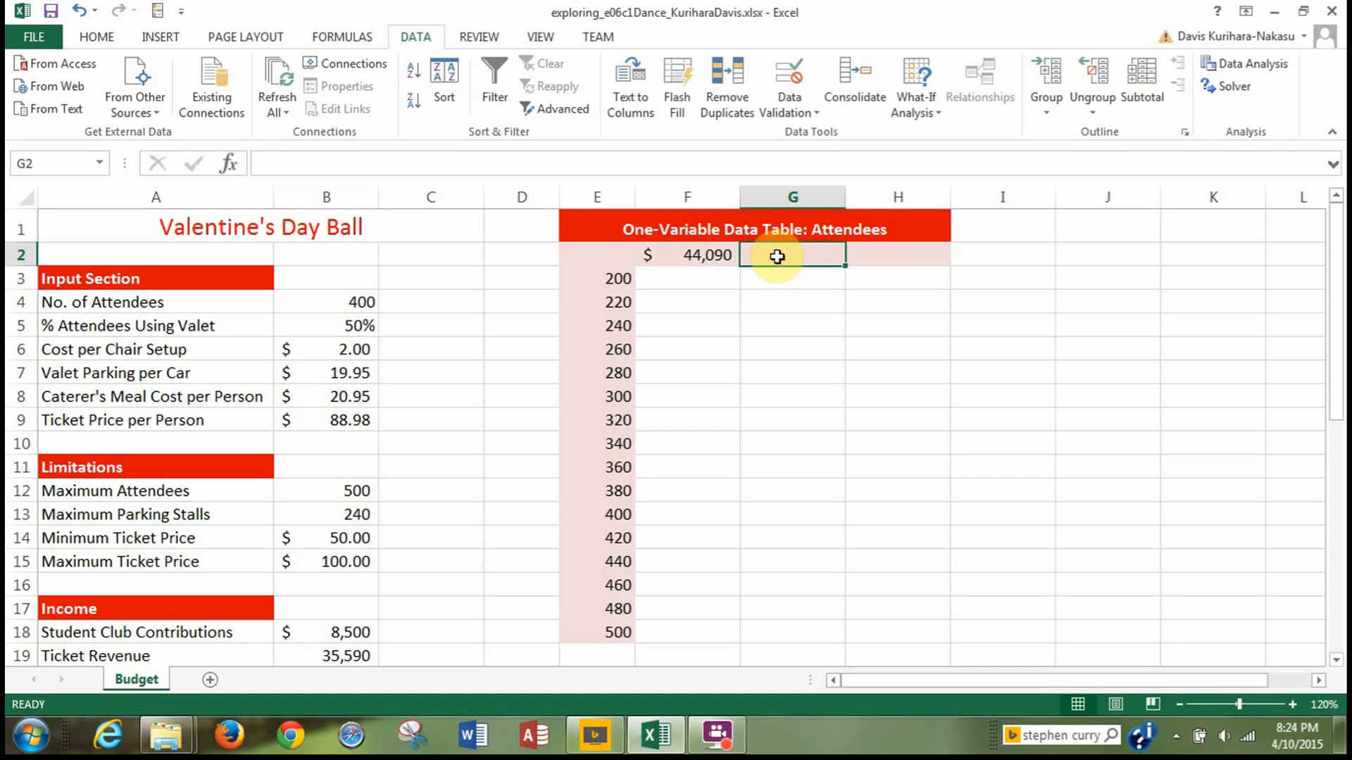
pyautogui.write('=')
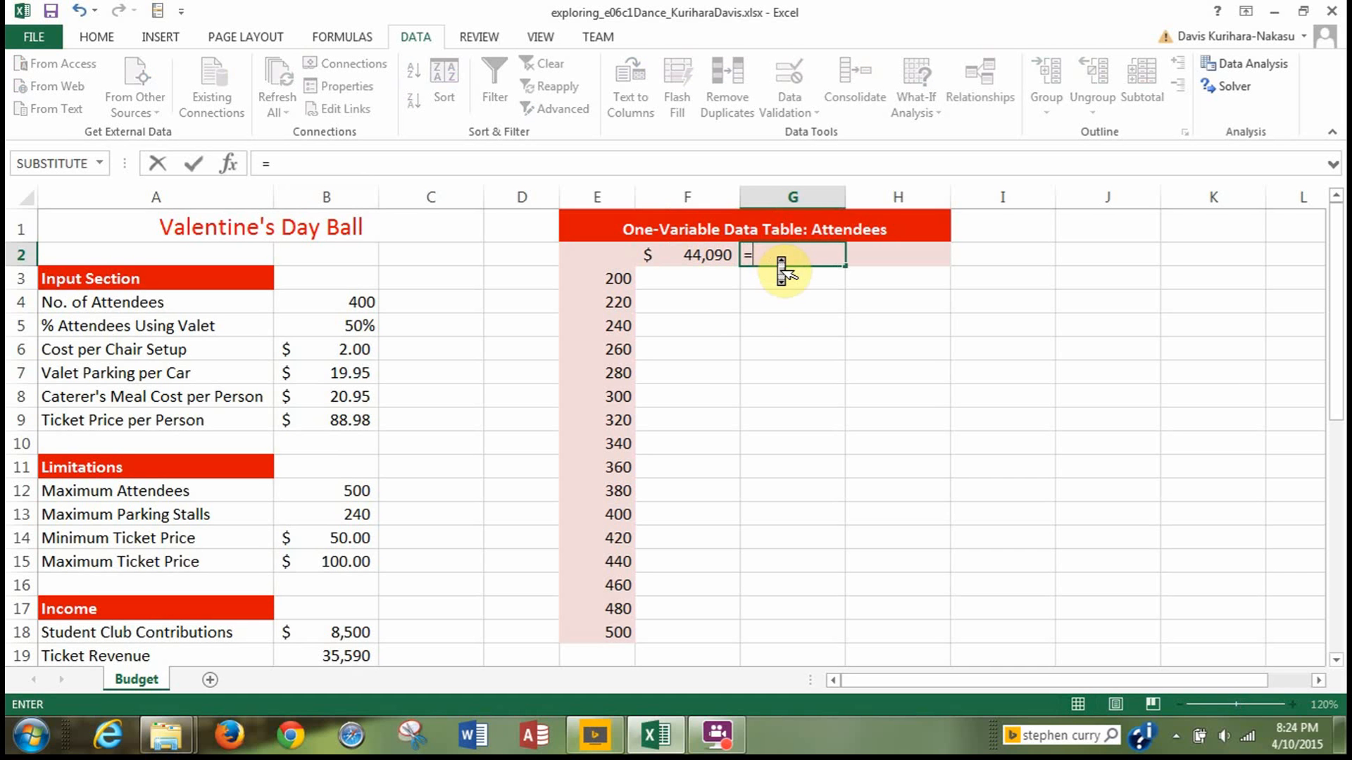
pyautogui.scroll(-5, 778, 264)
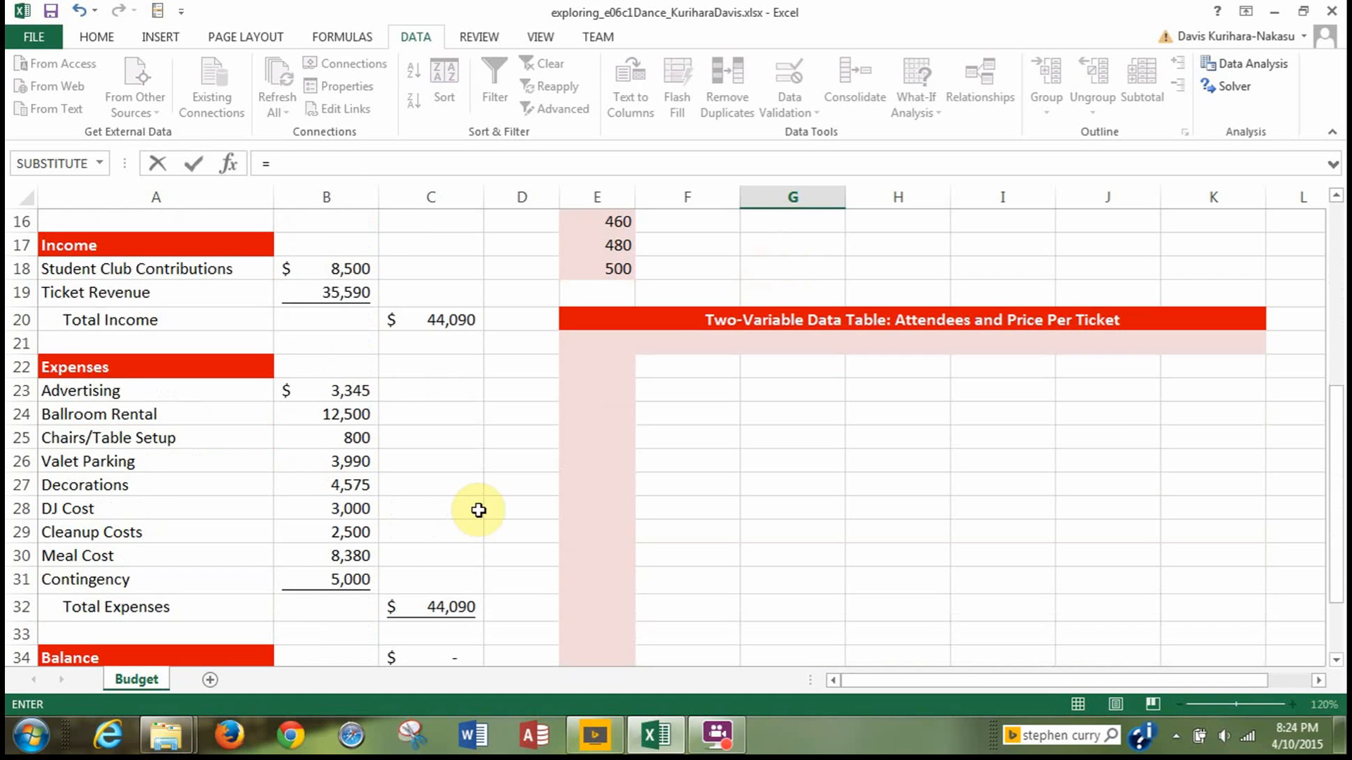
pyautogui.click(438, 610)
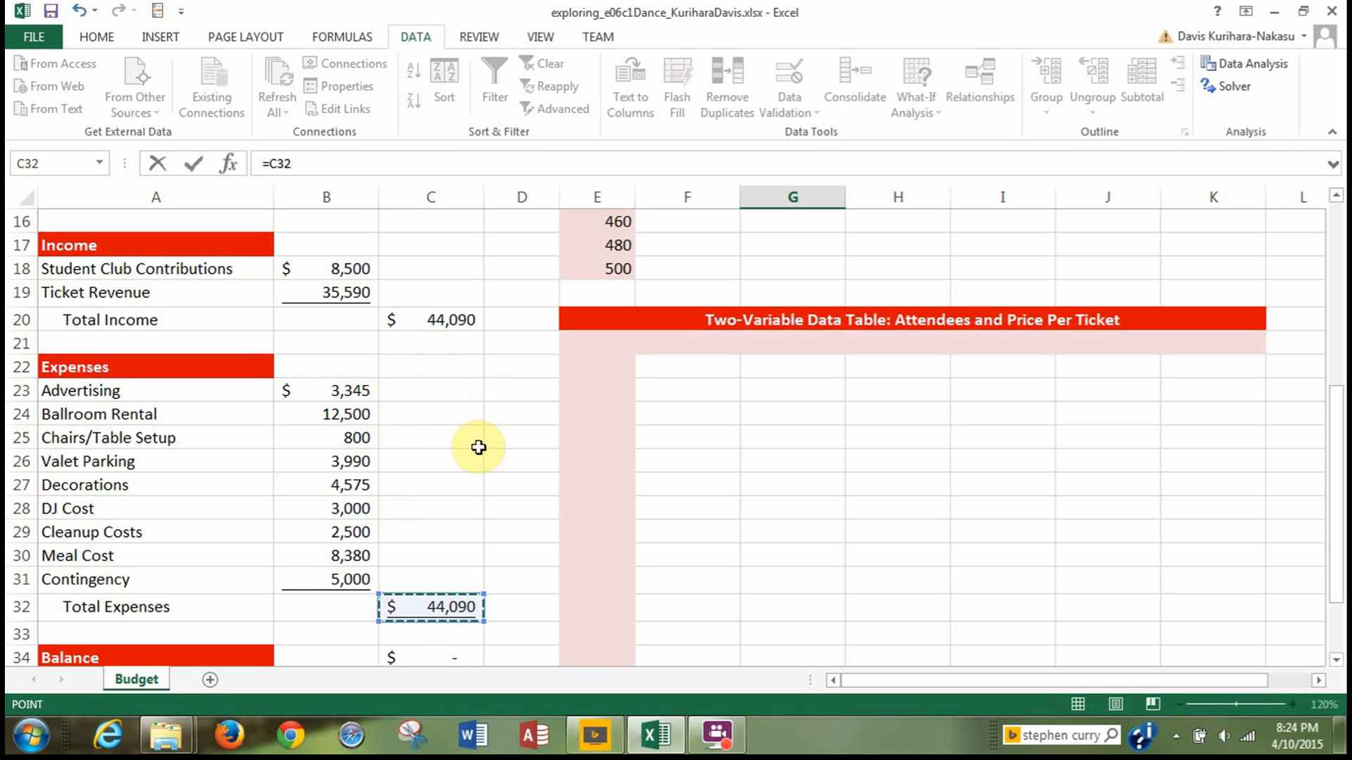
pyautogui.press('Return')
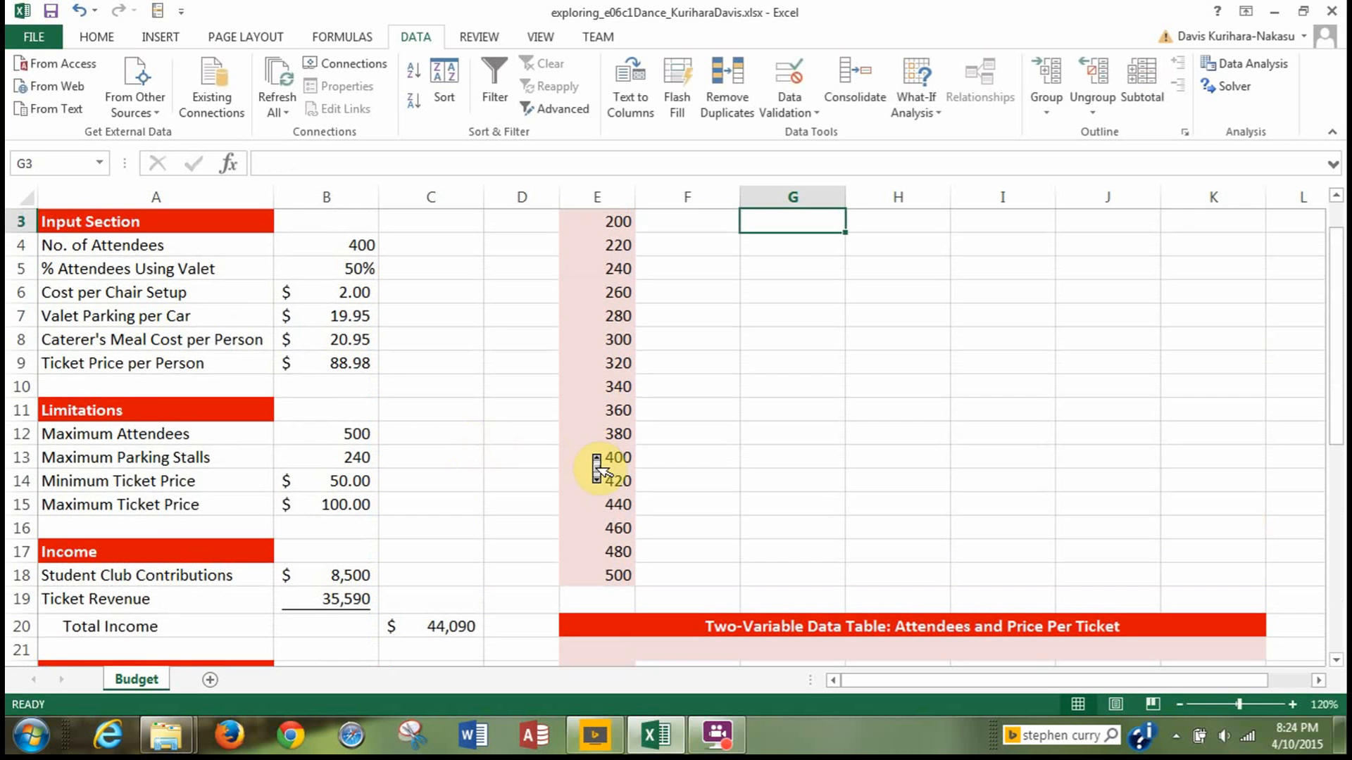
pyautogui.scroll(1, 591, 453)
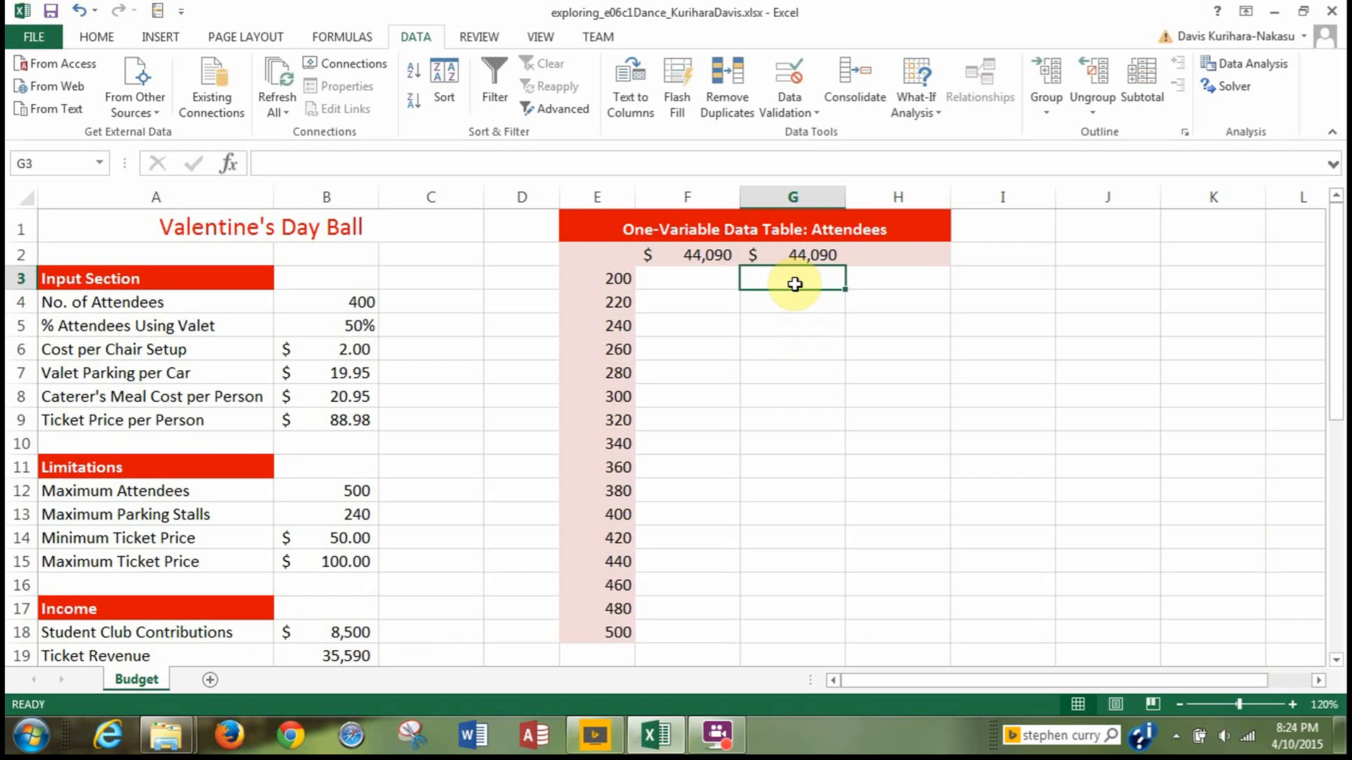
pyautogui.click(783, 256)
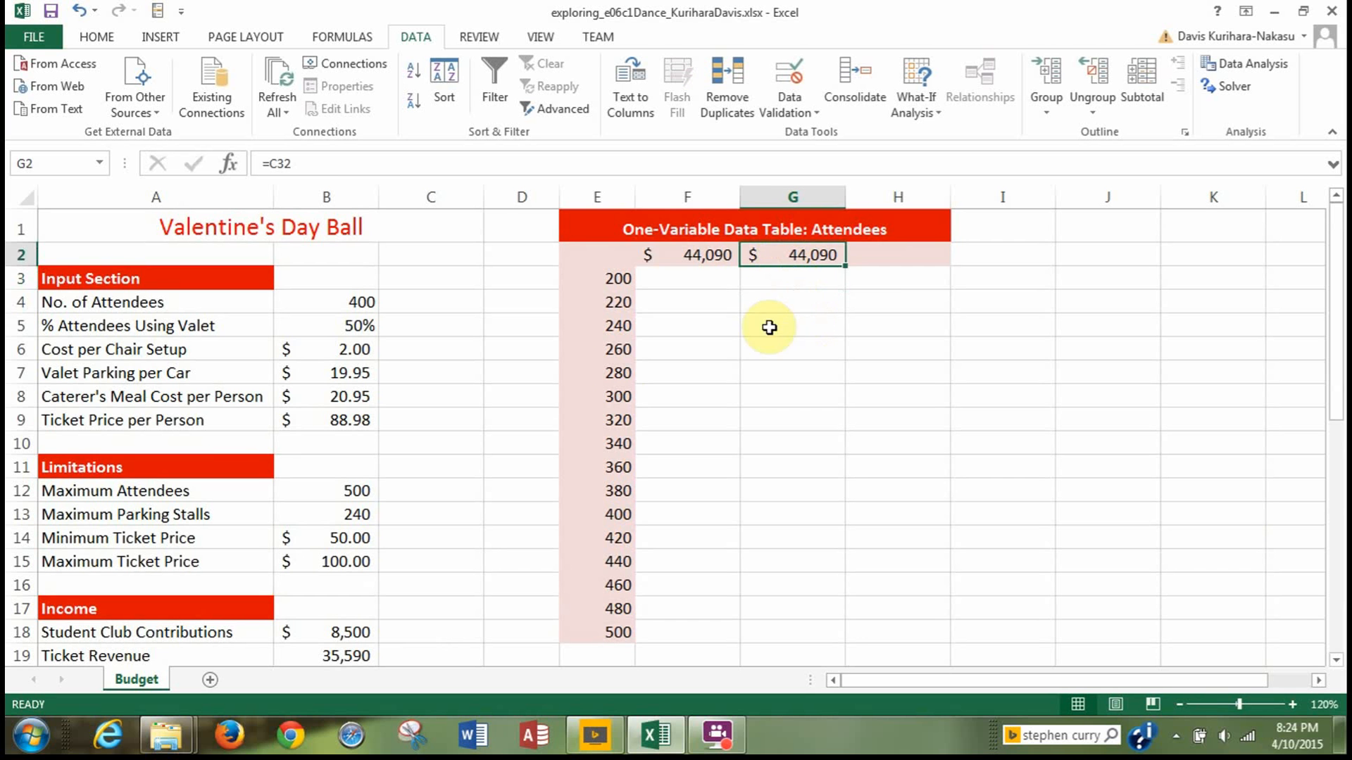
pyautogui.scroll(-5, 618, 380)
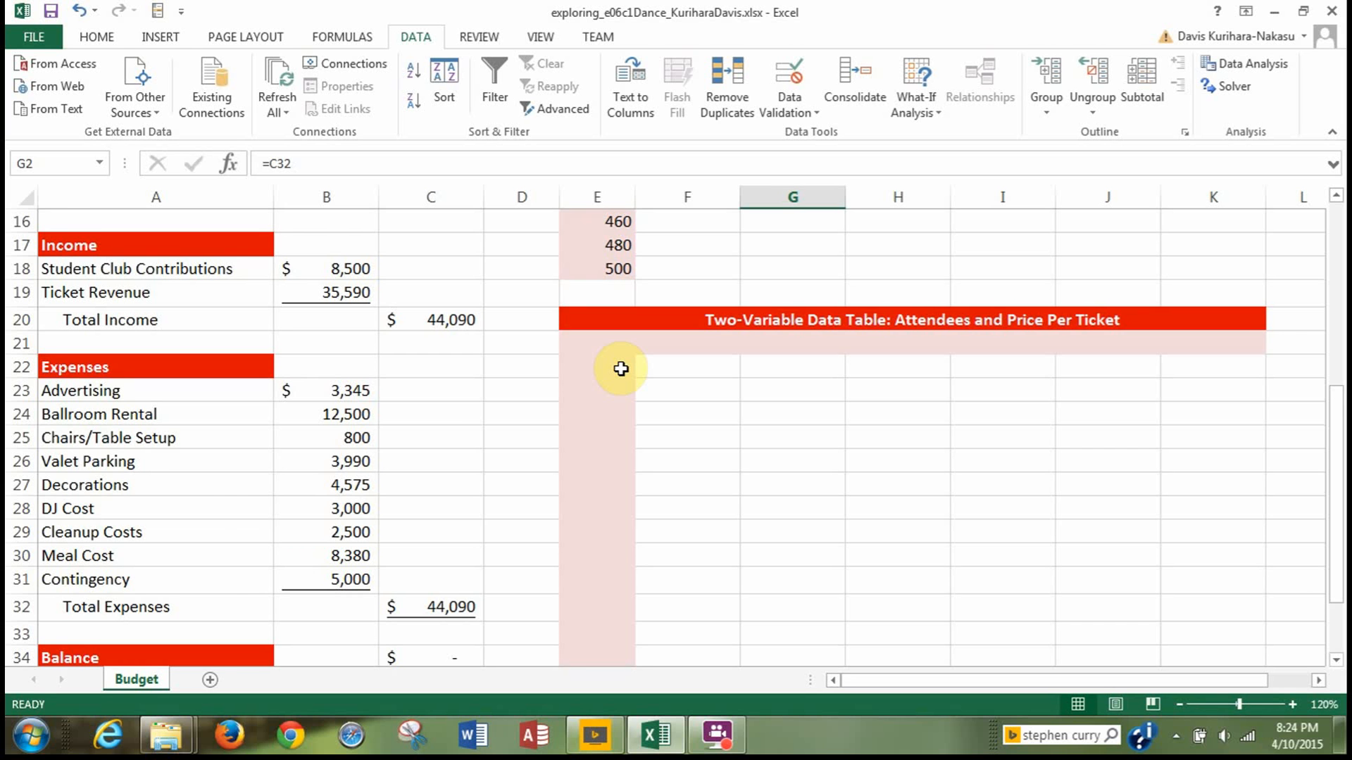
# Enter the formula =C34 in cell H2 to reference the balance in the one-variable data table.
pyautogui.scroll(5, 620, 369)
pyautogui.click(868, 260)
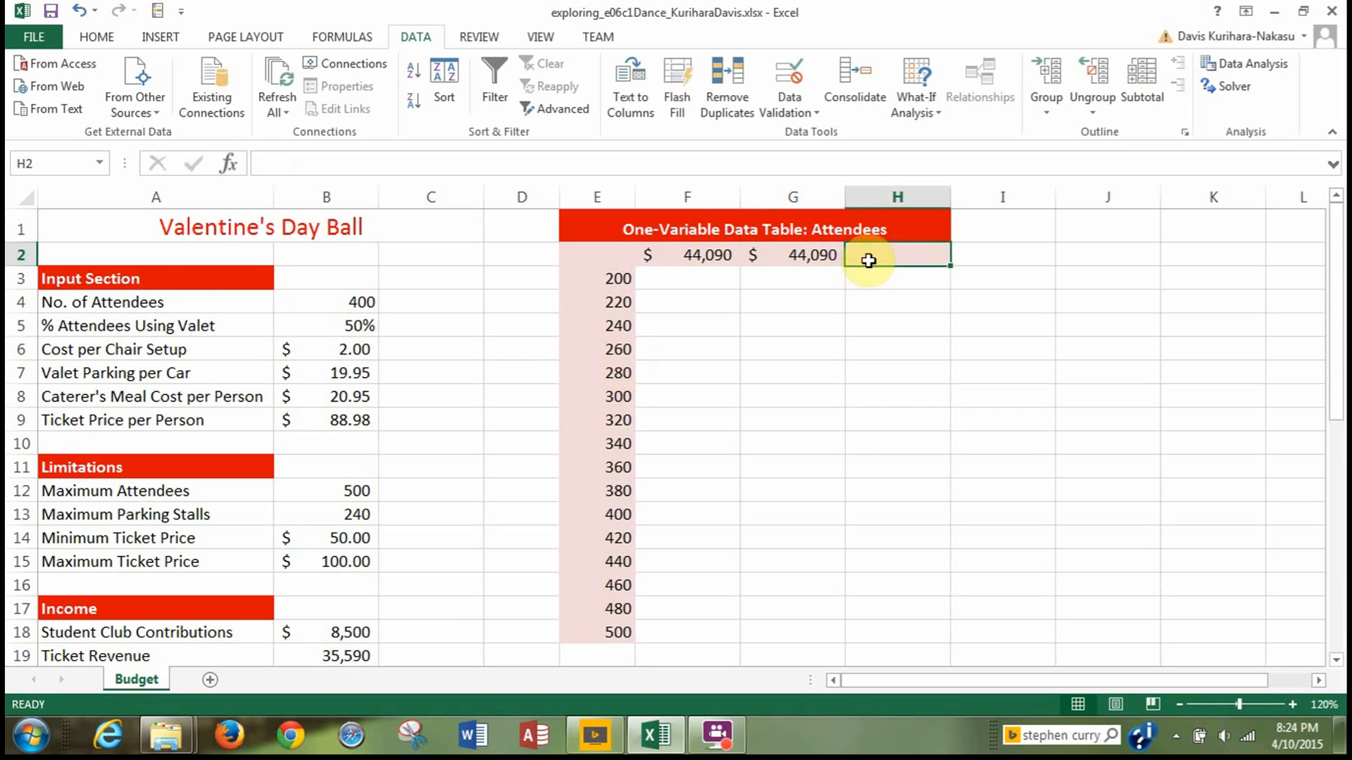
pyautogui.write('=')
pyautogui.scroll(-8, 870, 264)
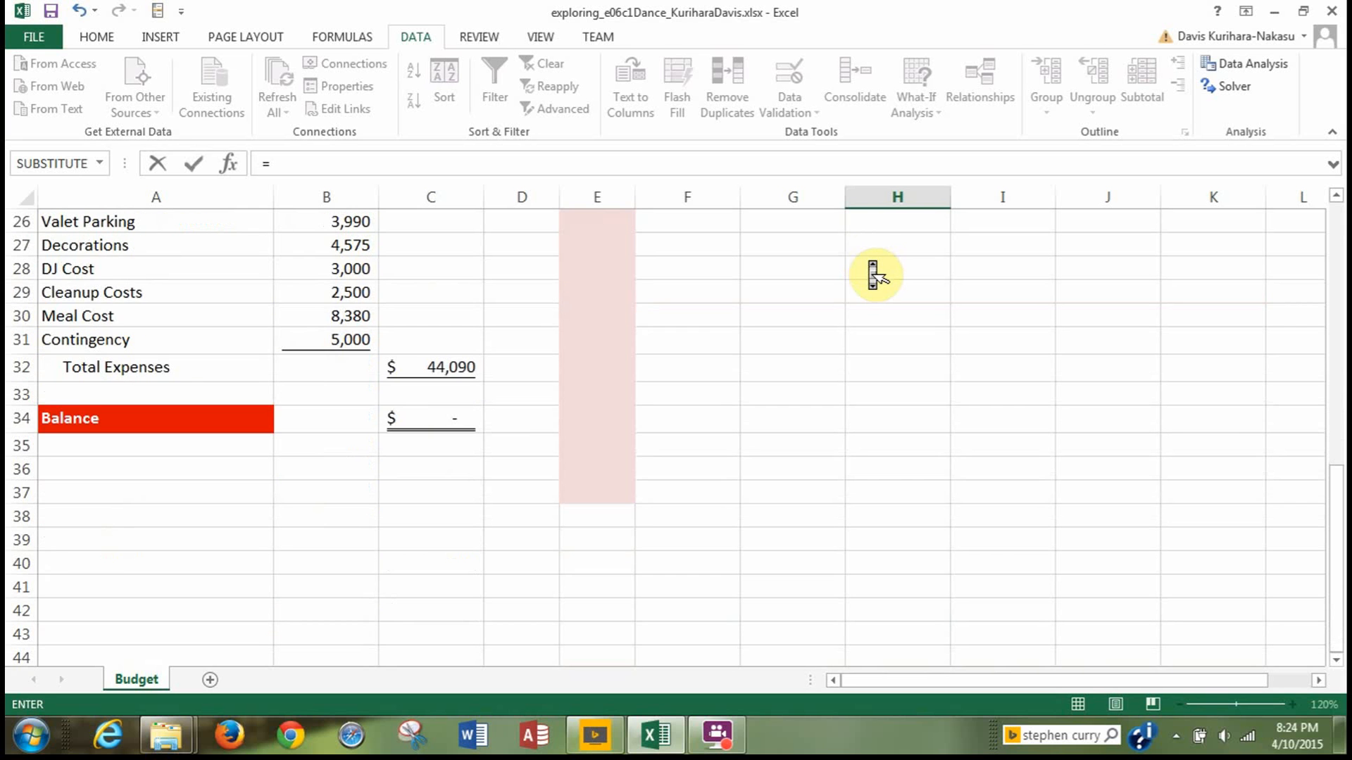
pyautogui.scroll(-1, 873, 275)
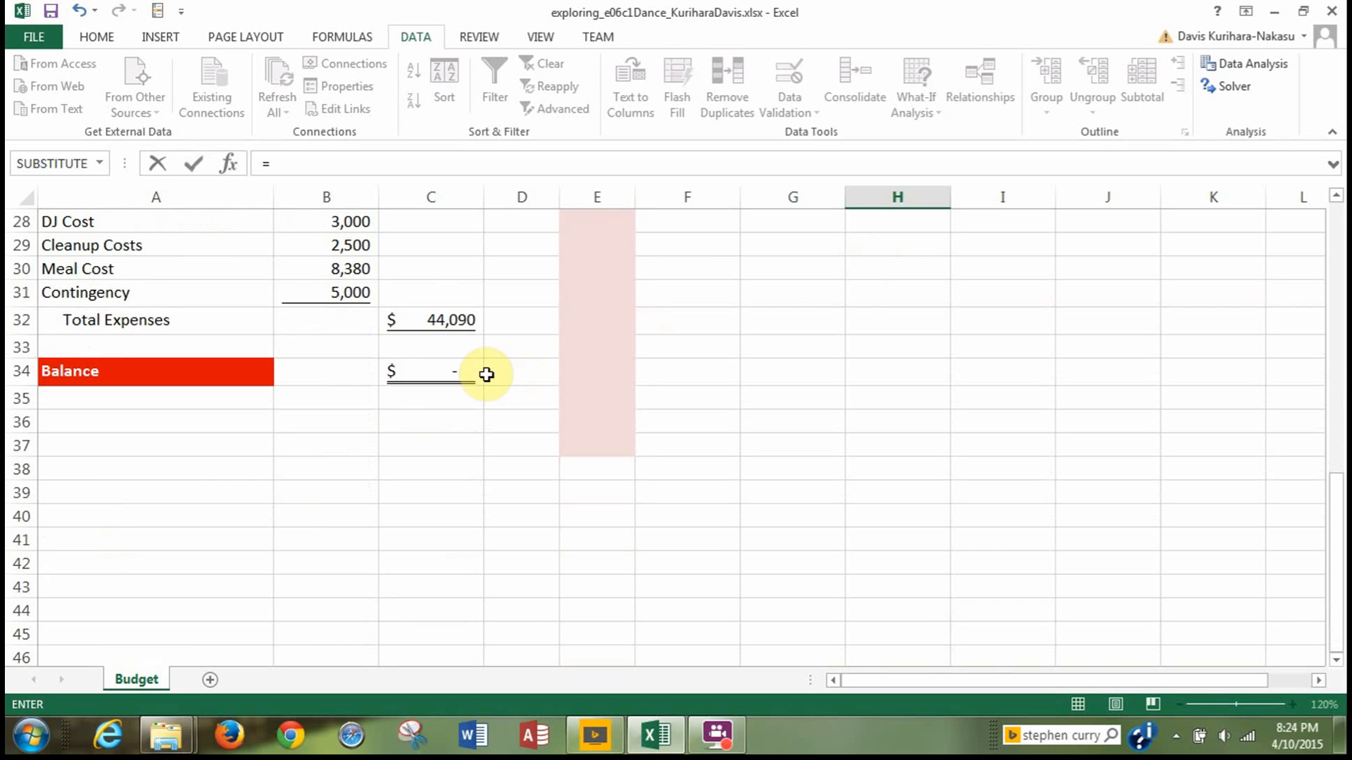
pyautogui.click(450, 374)
pyautogui.press('Return')
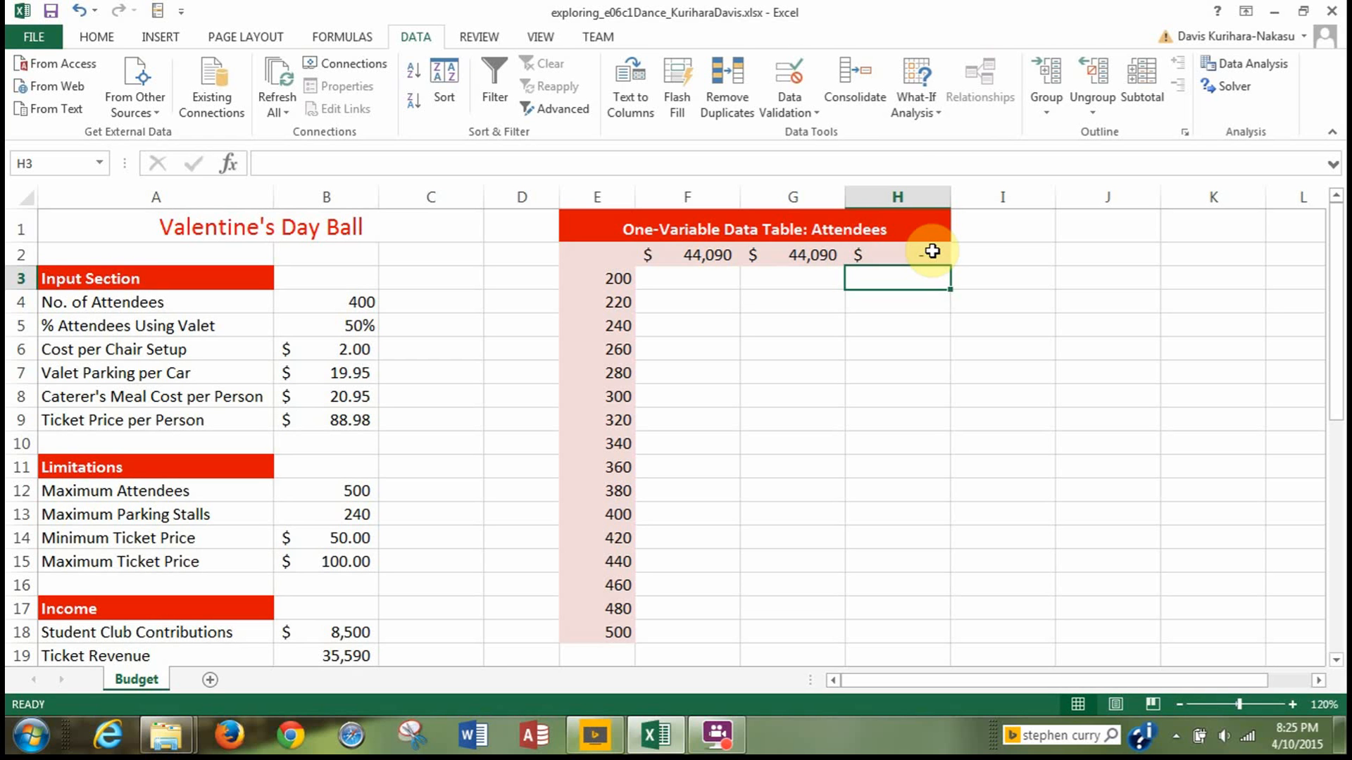
# Apply the custom number format "Revenue" to cell F2 so the total income formula displays as a heading.
pyautogui.click(695, 255)
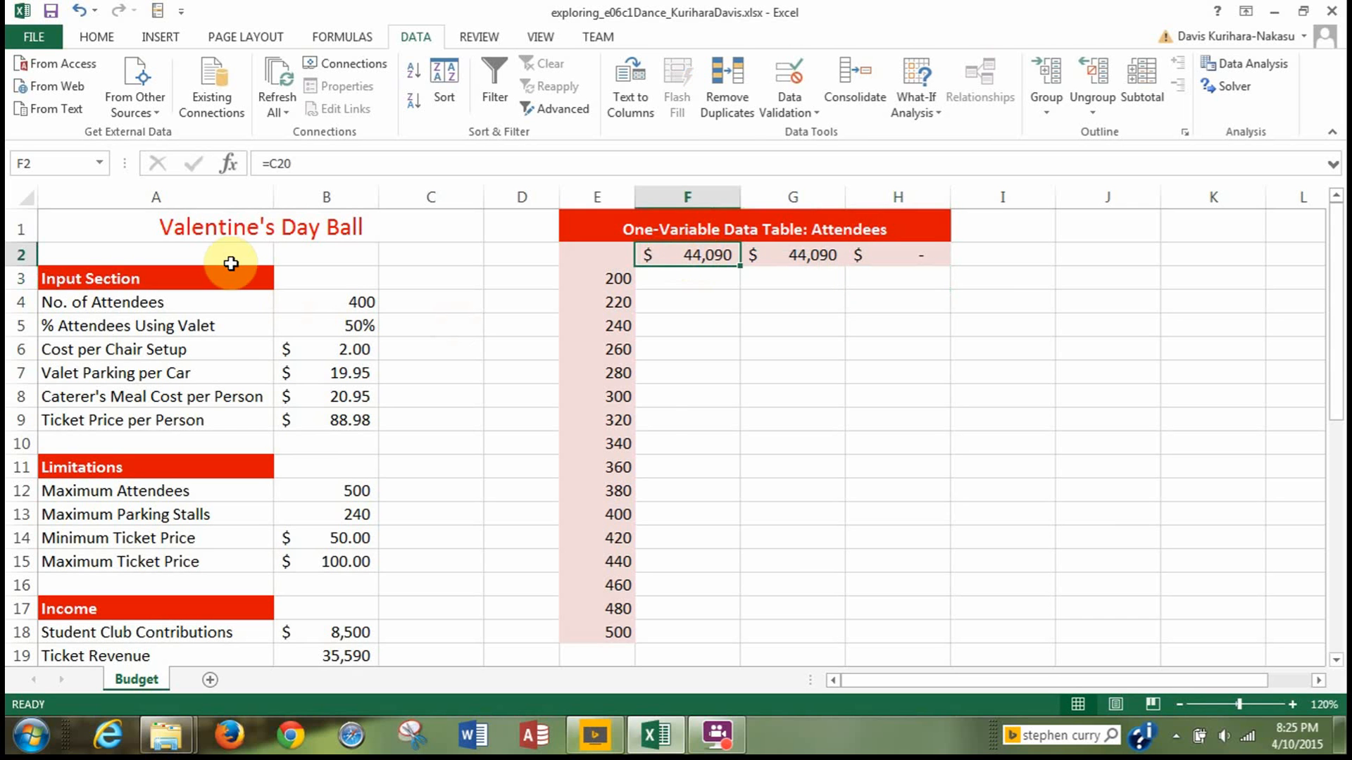
pyautogui.click(91, 38)
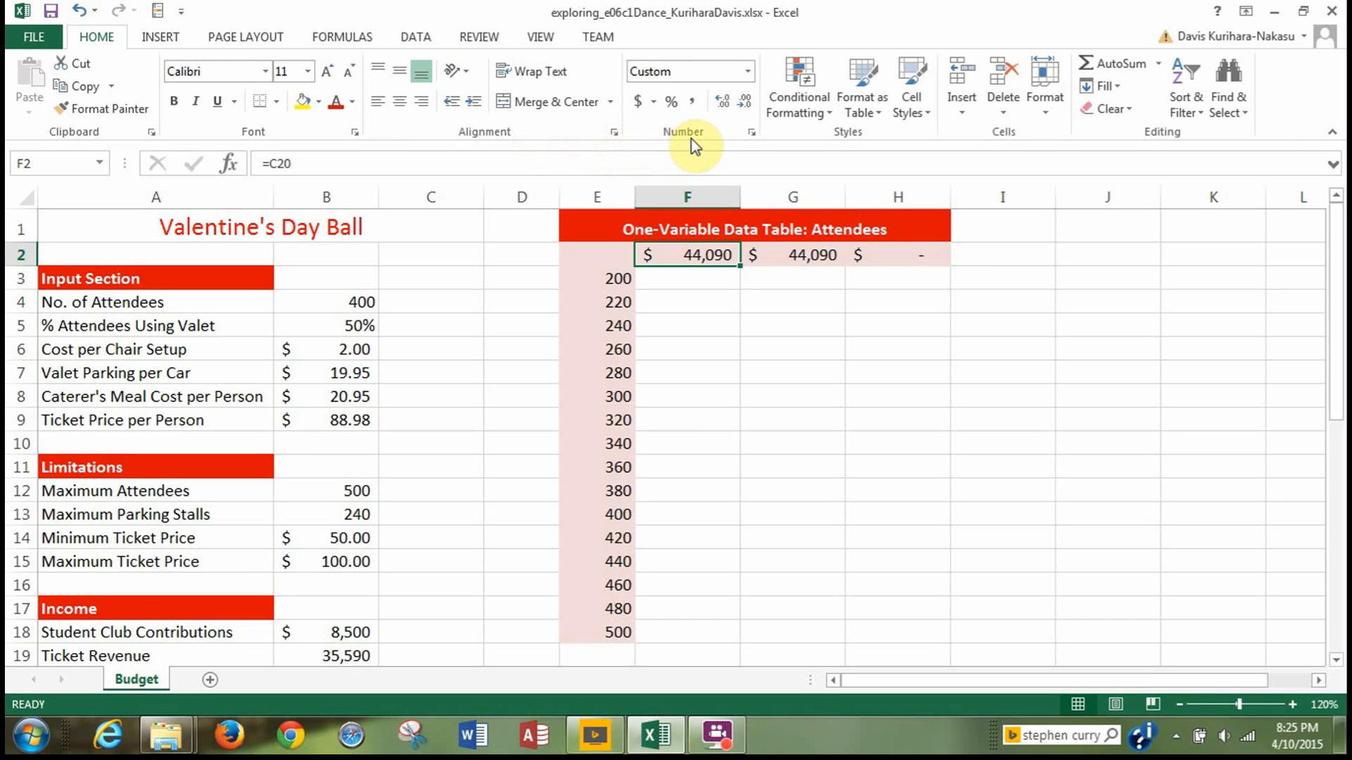
pyautogui.click(753, 133)
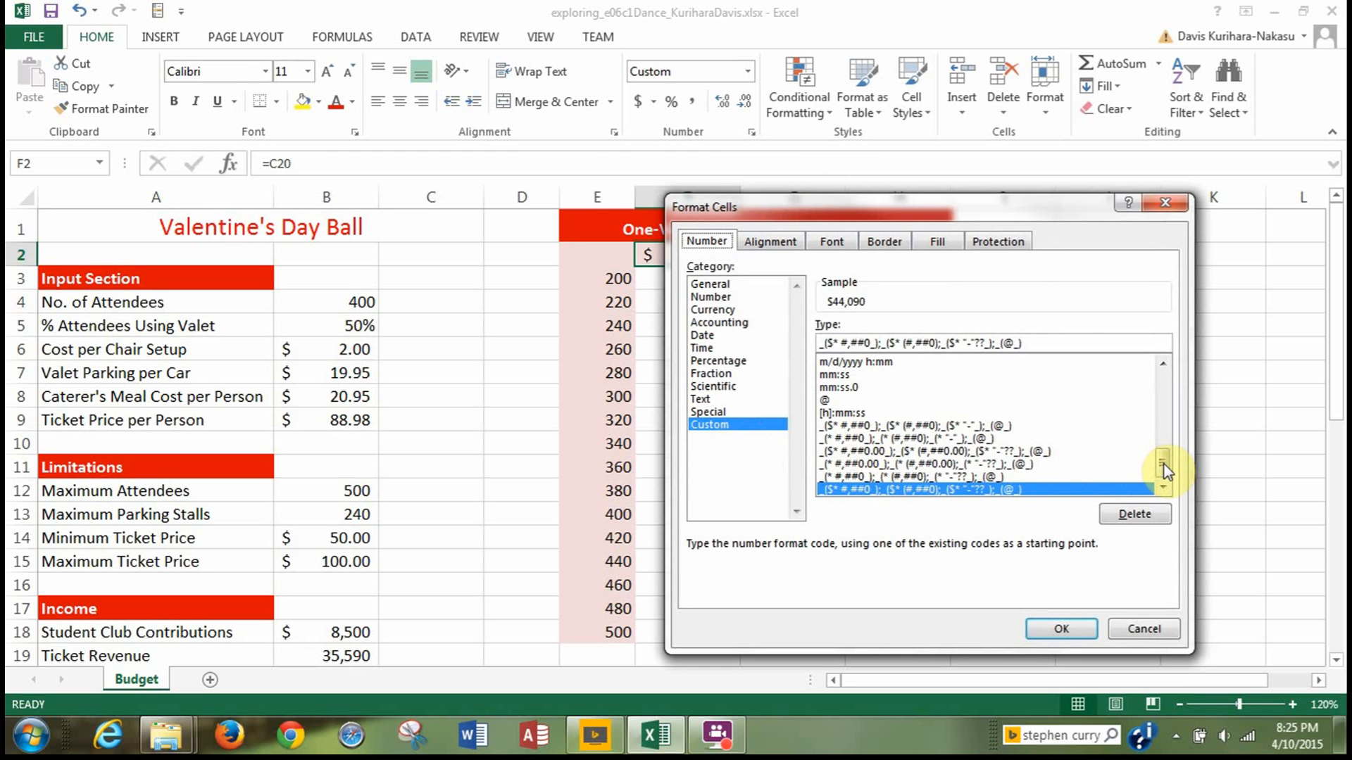
pyautogui.moveTo(1162, 463); pyautogui.dragTo(1162, 367)
pyautogui.click(855, 362)
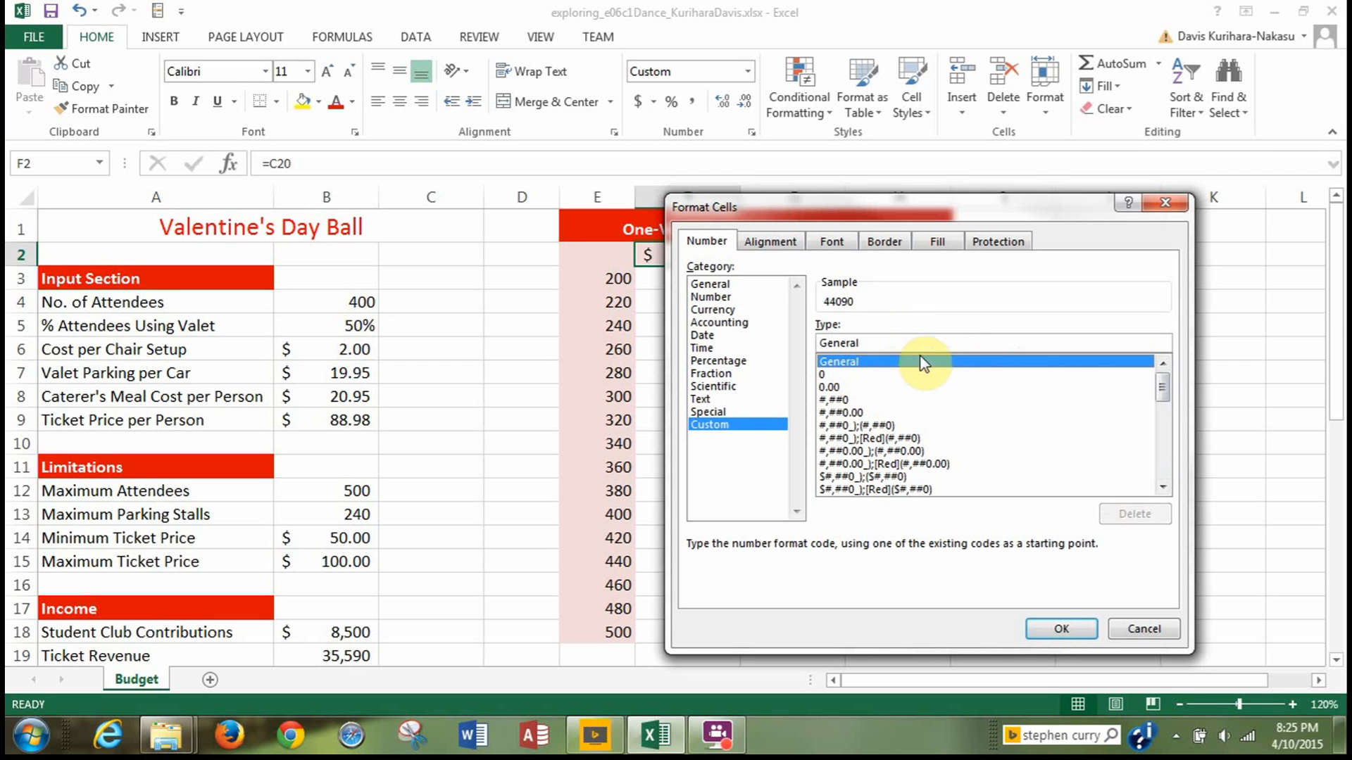
pyautogui.click(879, 342)
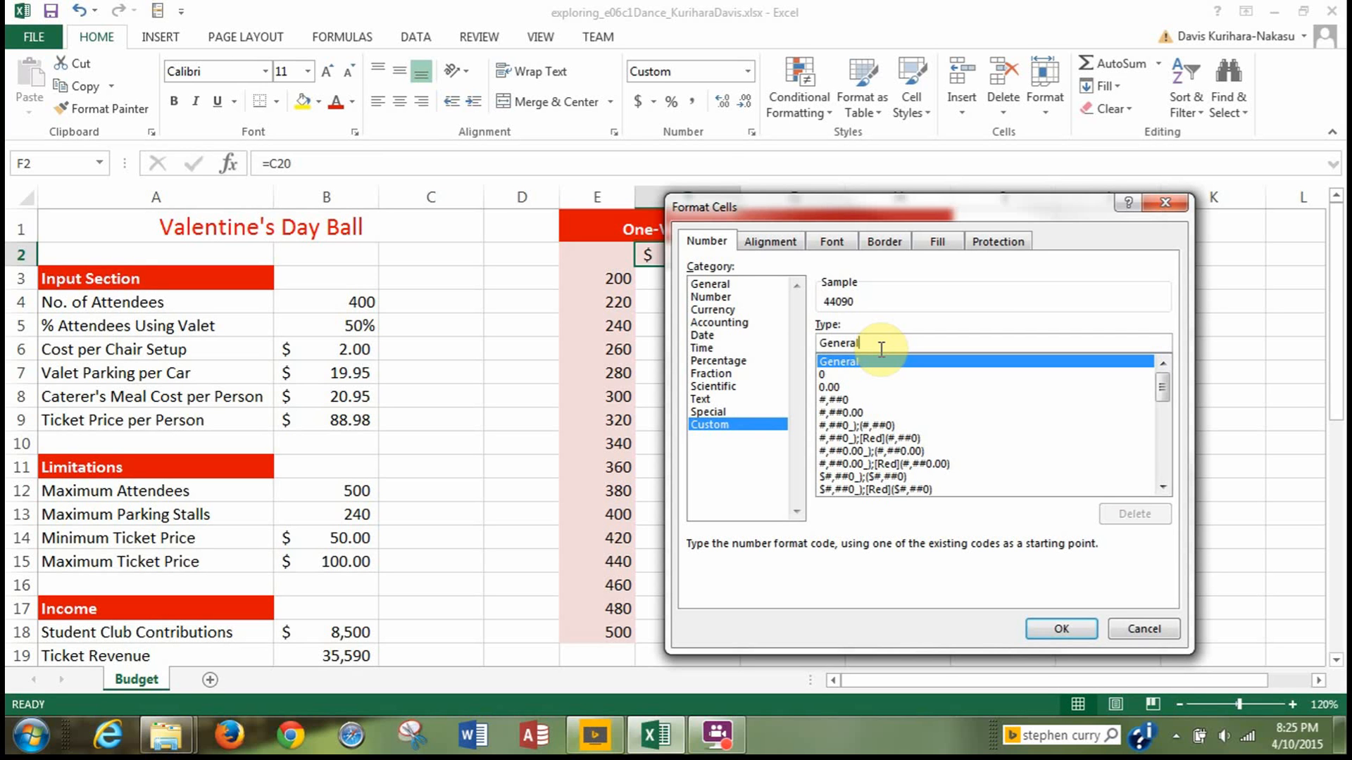
pyautogui.press('BackSpace')
pyautogui.press('BackSpace')
pyautogui.press('BackSpace')
pyautogui.press('BackSpace')
pyautogui.press('BackSpace')
pyautogui.press('BackSpace')
pyautogui.press('BackSpace')
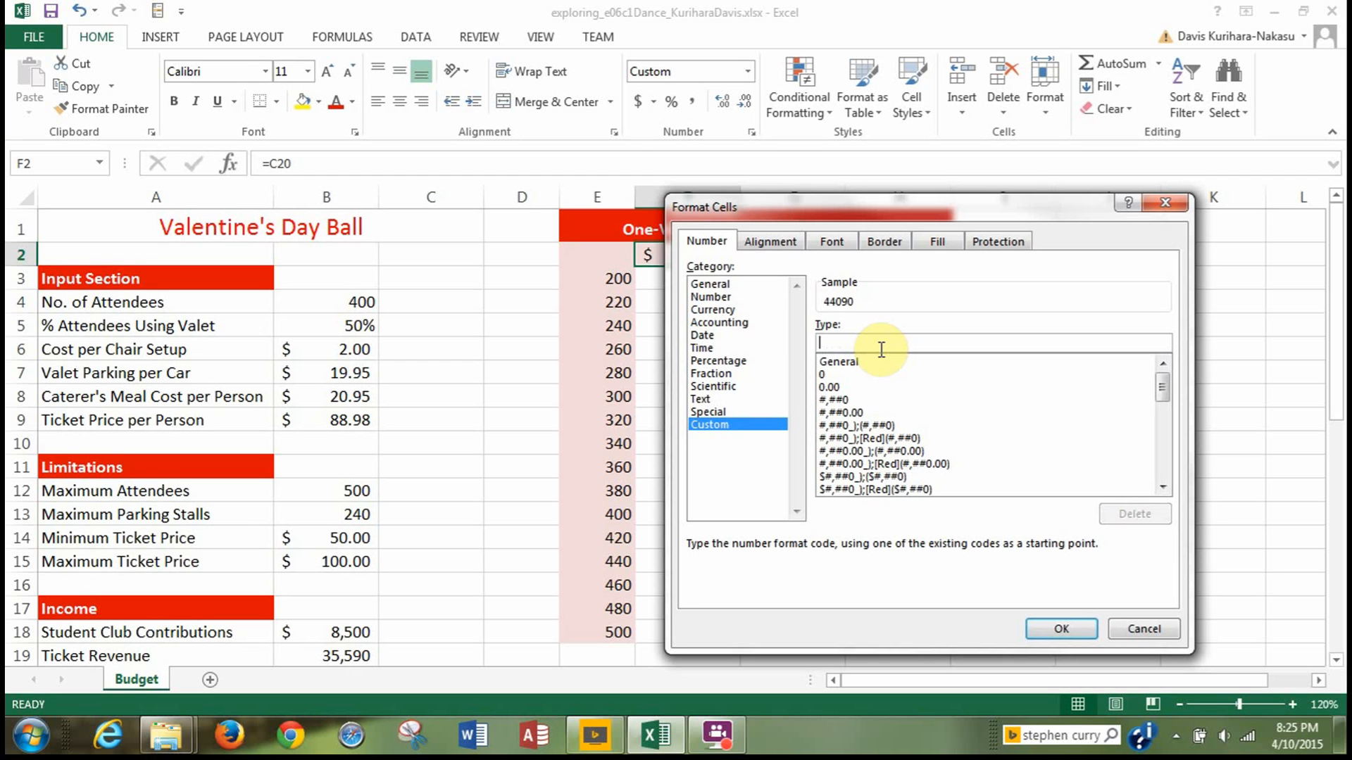
pyautogui.write('"')
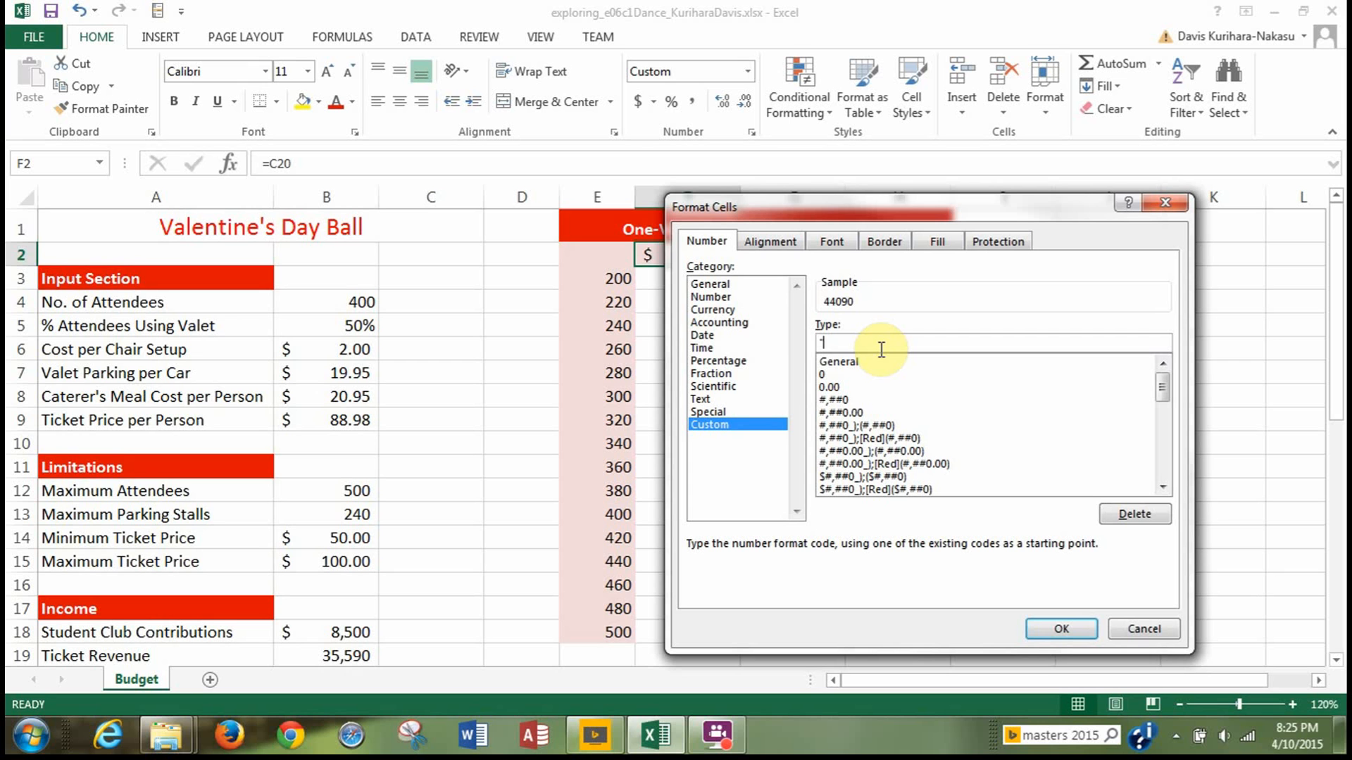
pyautogui.write('Revenue"')
pyautogui.click(1056, 629)
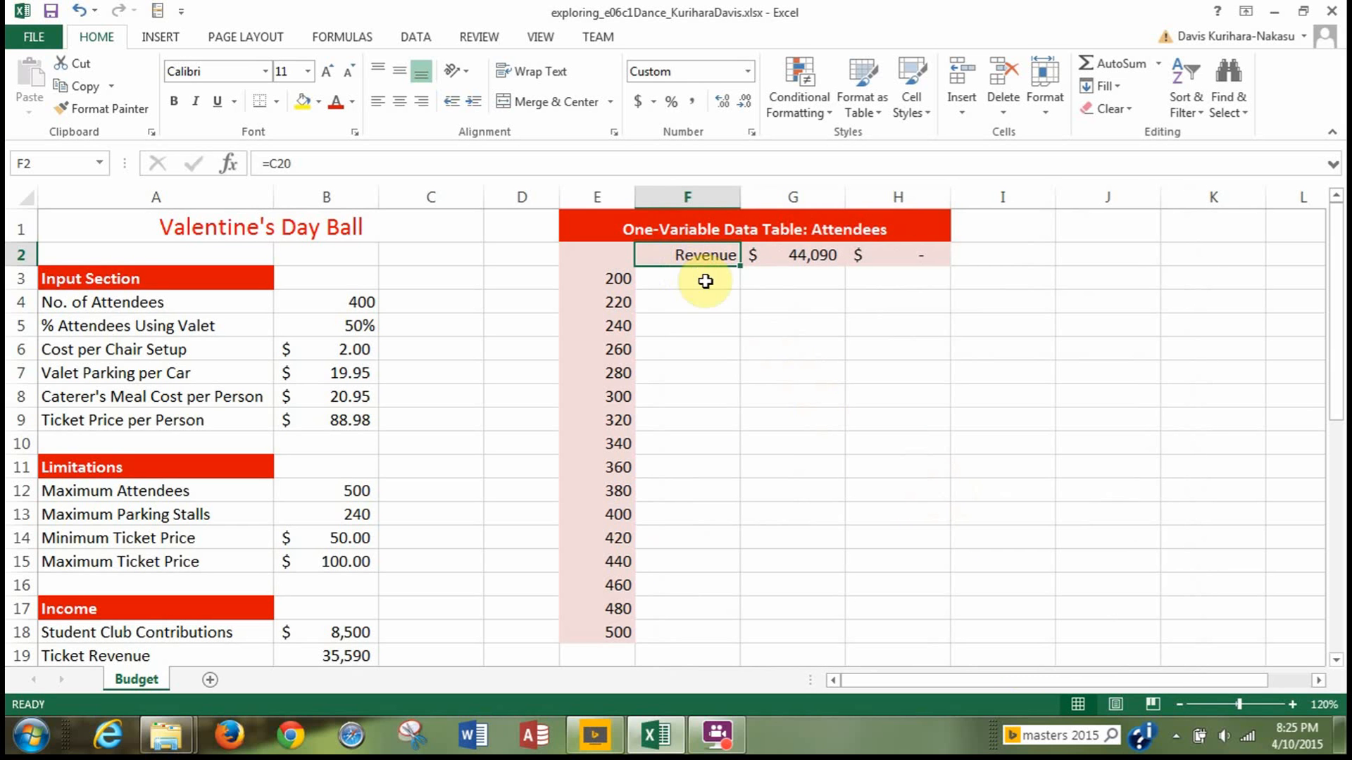
# Apply the custom number format "Expenses" to cell G2 so the total expenses formula displays as a heading.
pyautogui.click(794, 255)
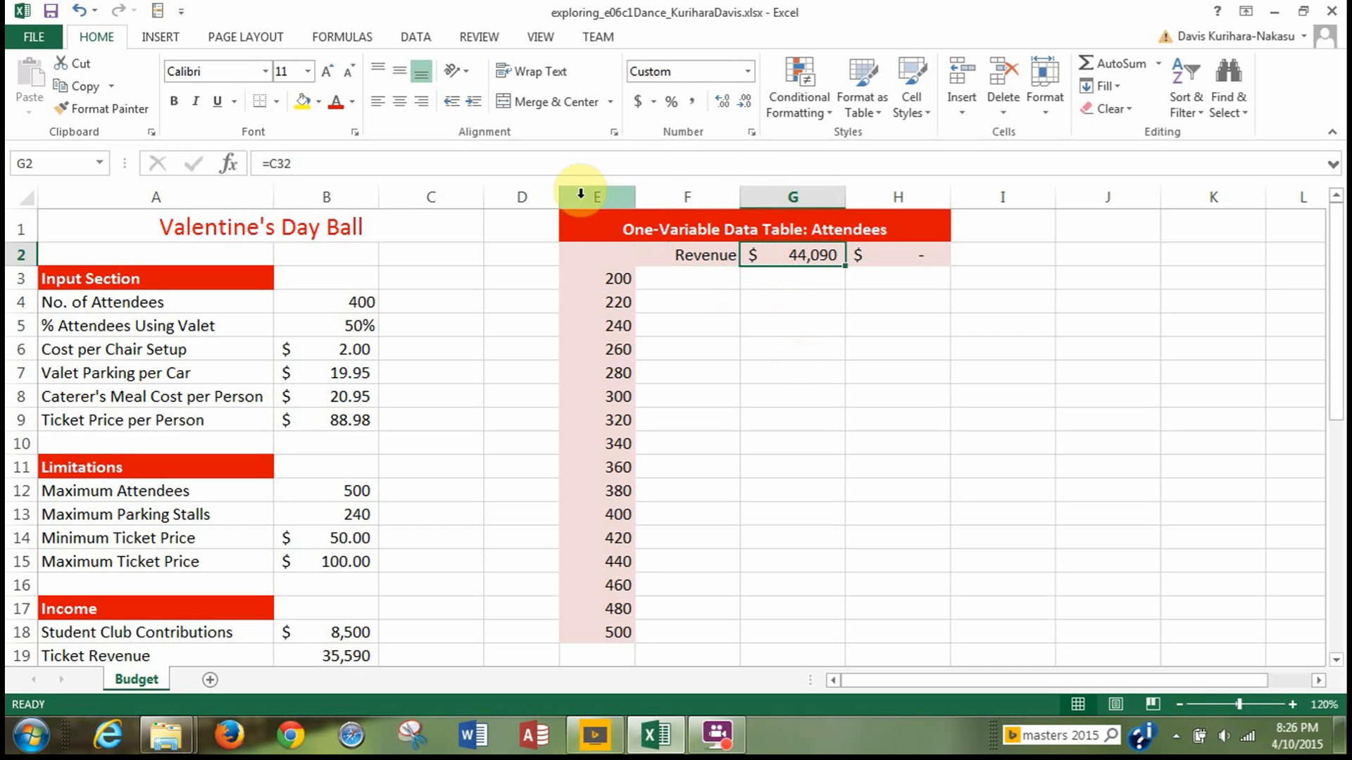
pyautogui.click(751, 132)
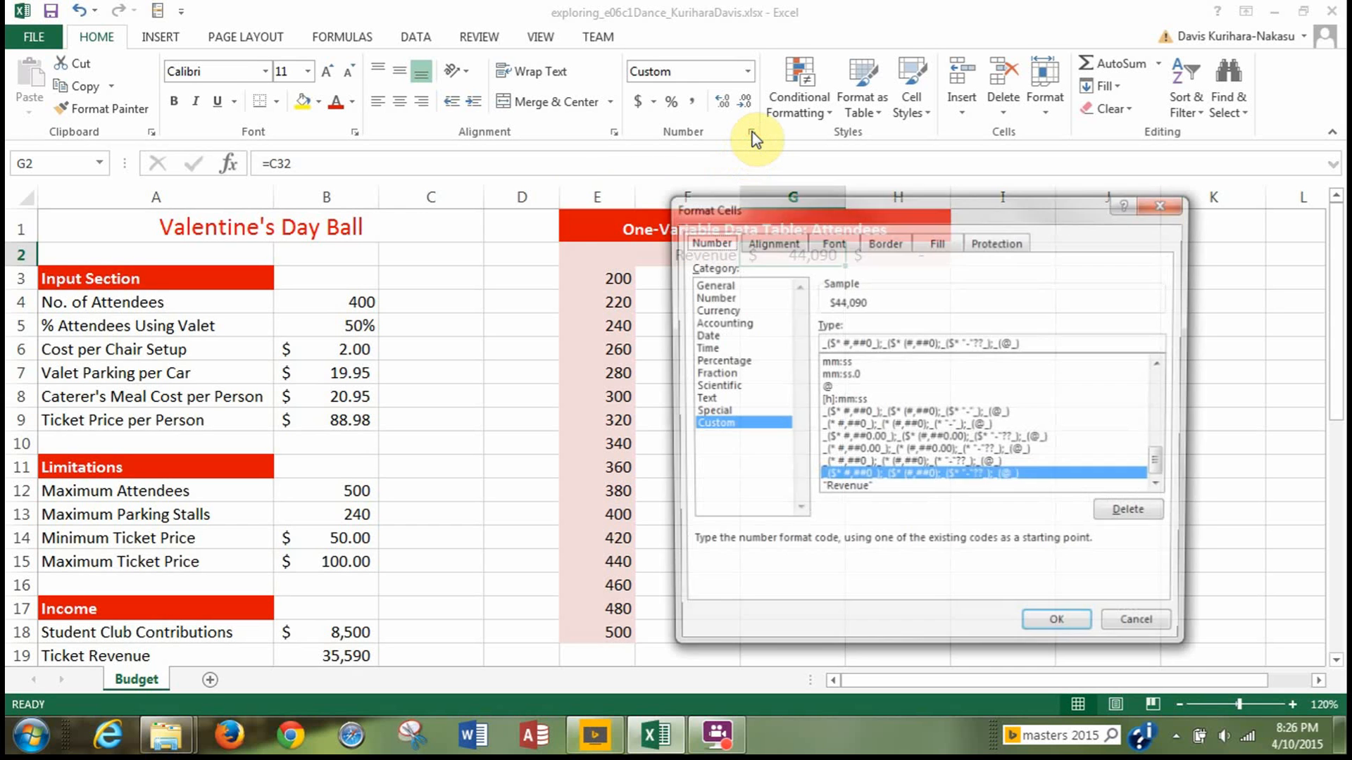
pyautogui.scroll(10, 990, 476)
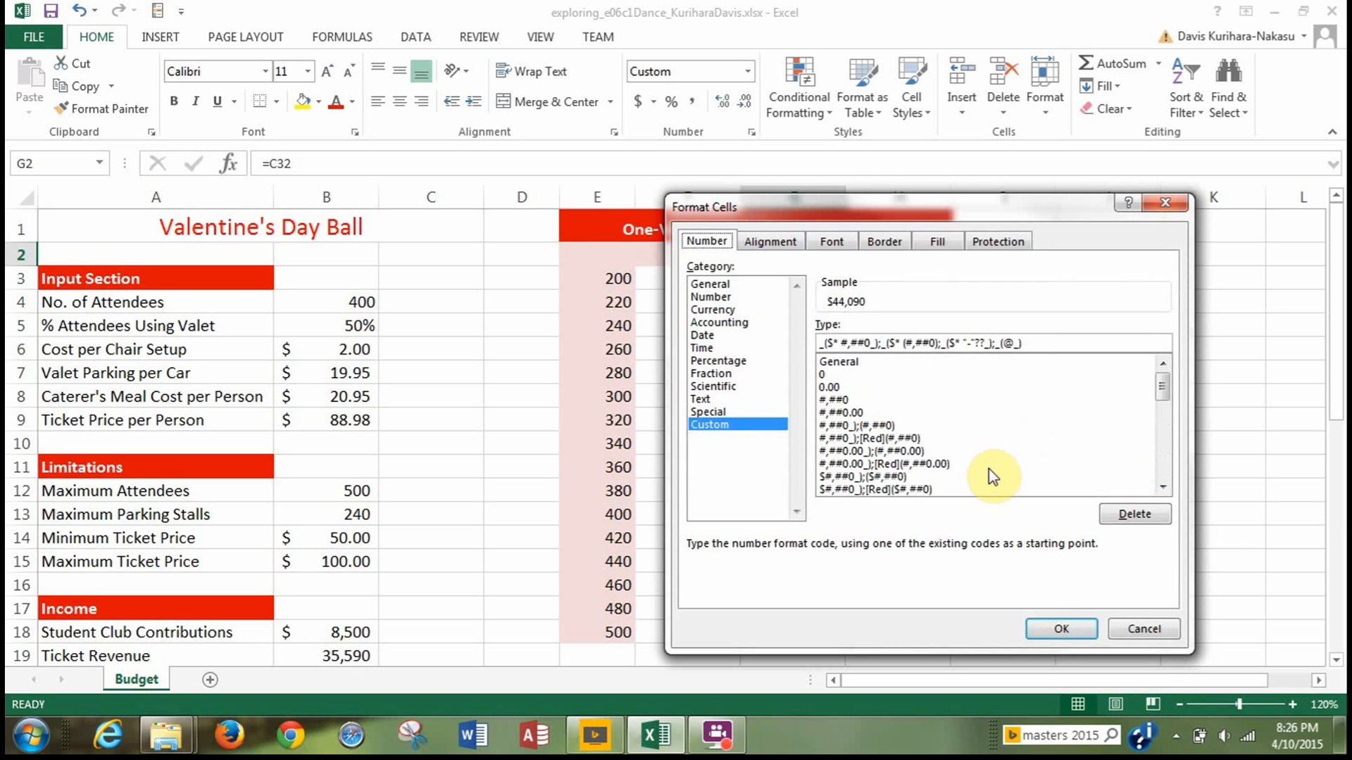
pyautogui.click(829, 362)
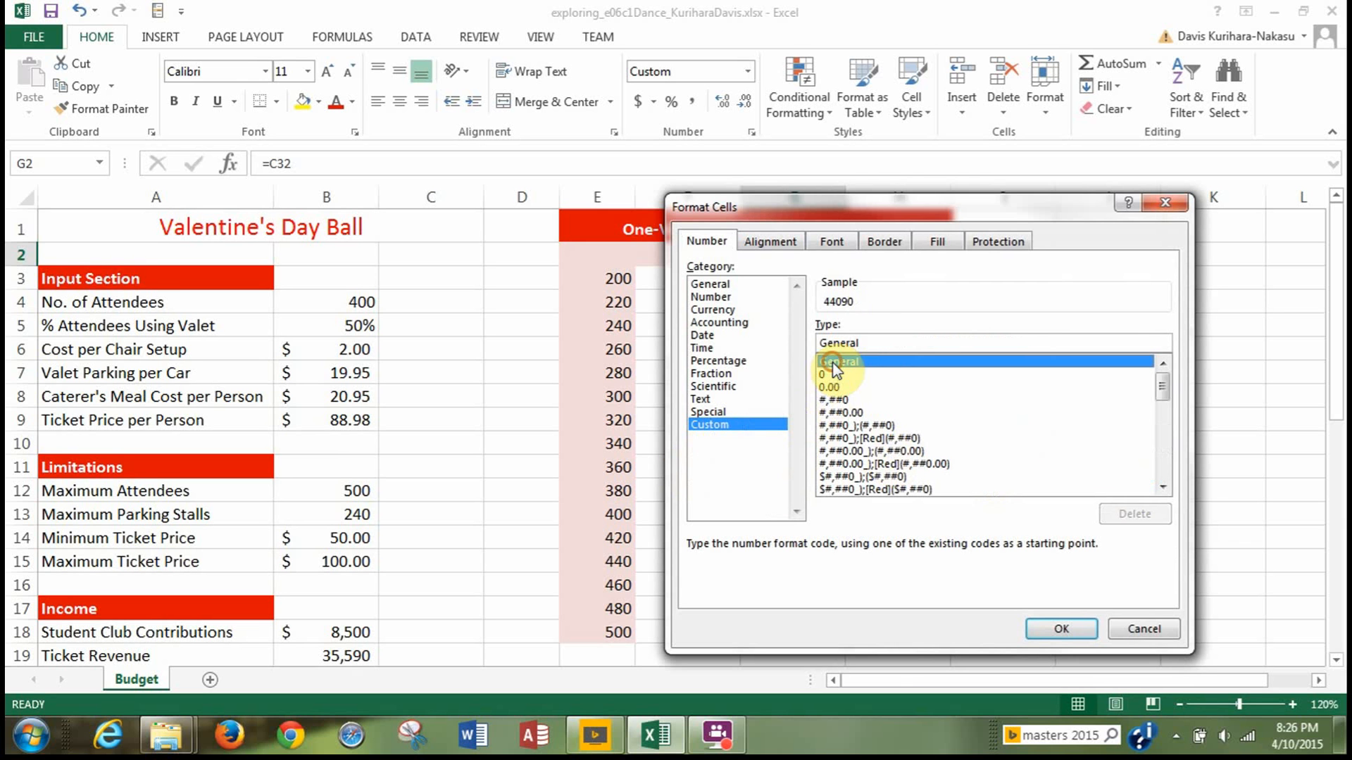
pyautogui.doubleClick(884, 343)
pyautogui.press('BackSpace')
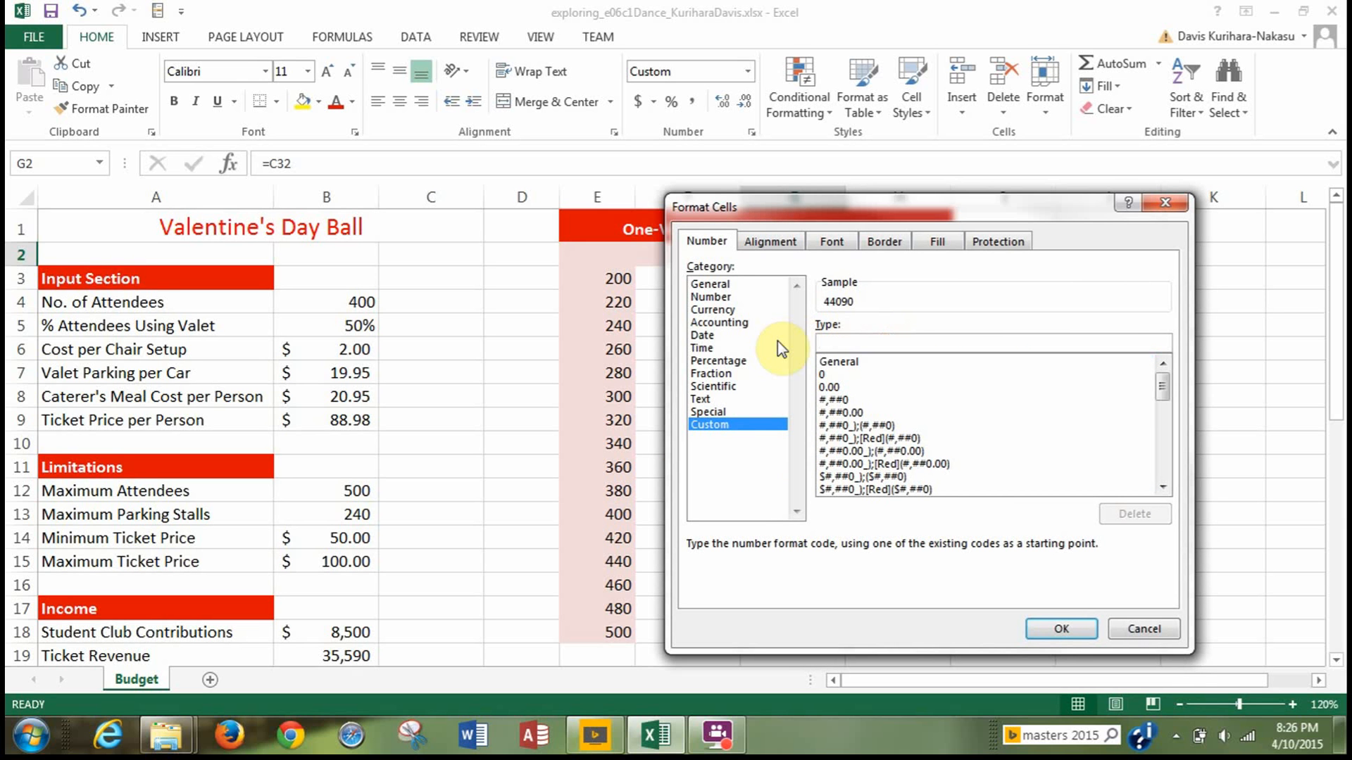
pyautogui.write('"')
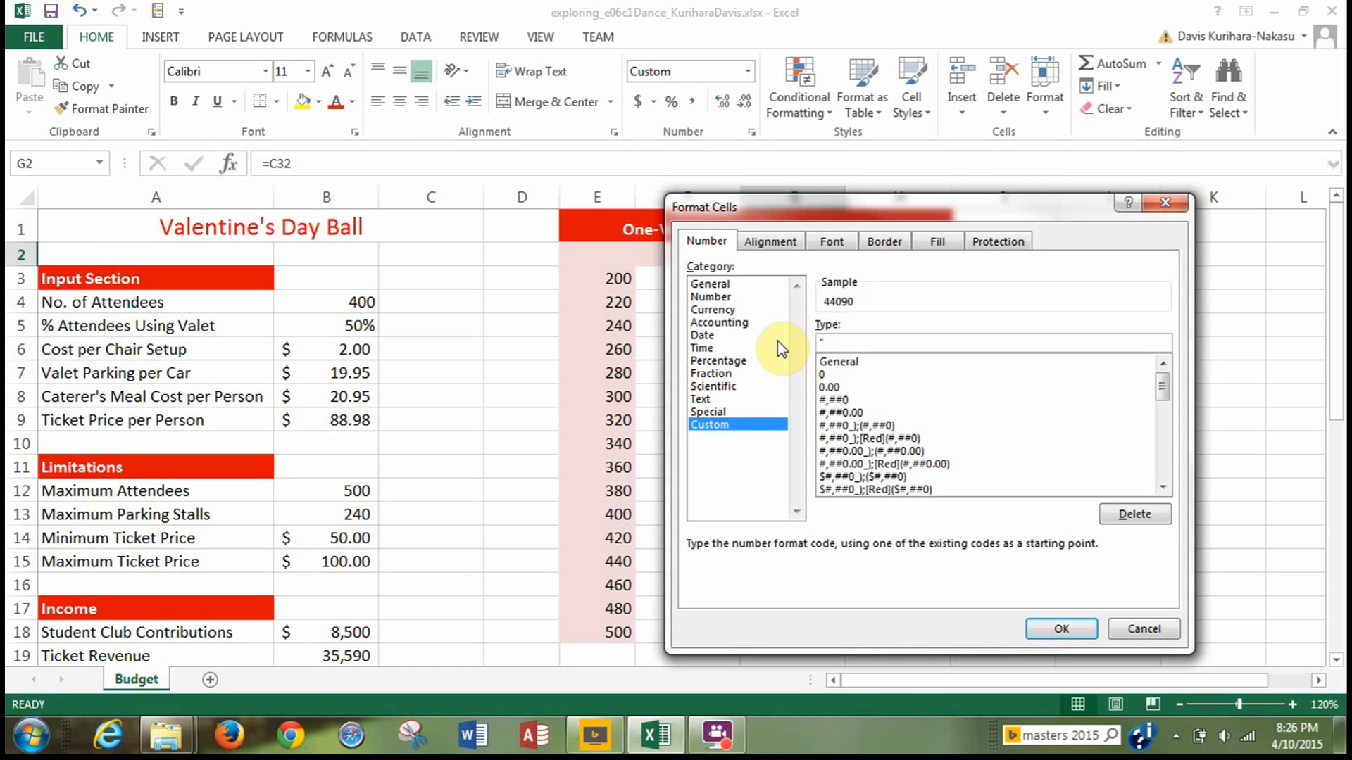
pyautogui.write('Expenses"')
pyautogui.click(1059, 632)
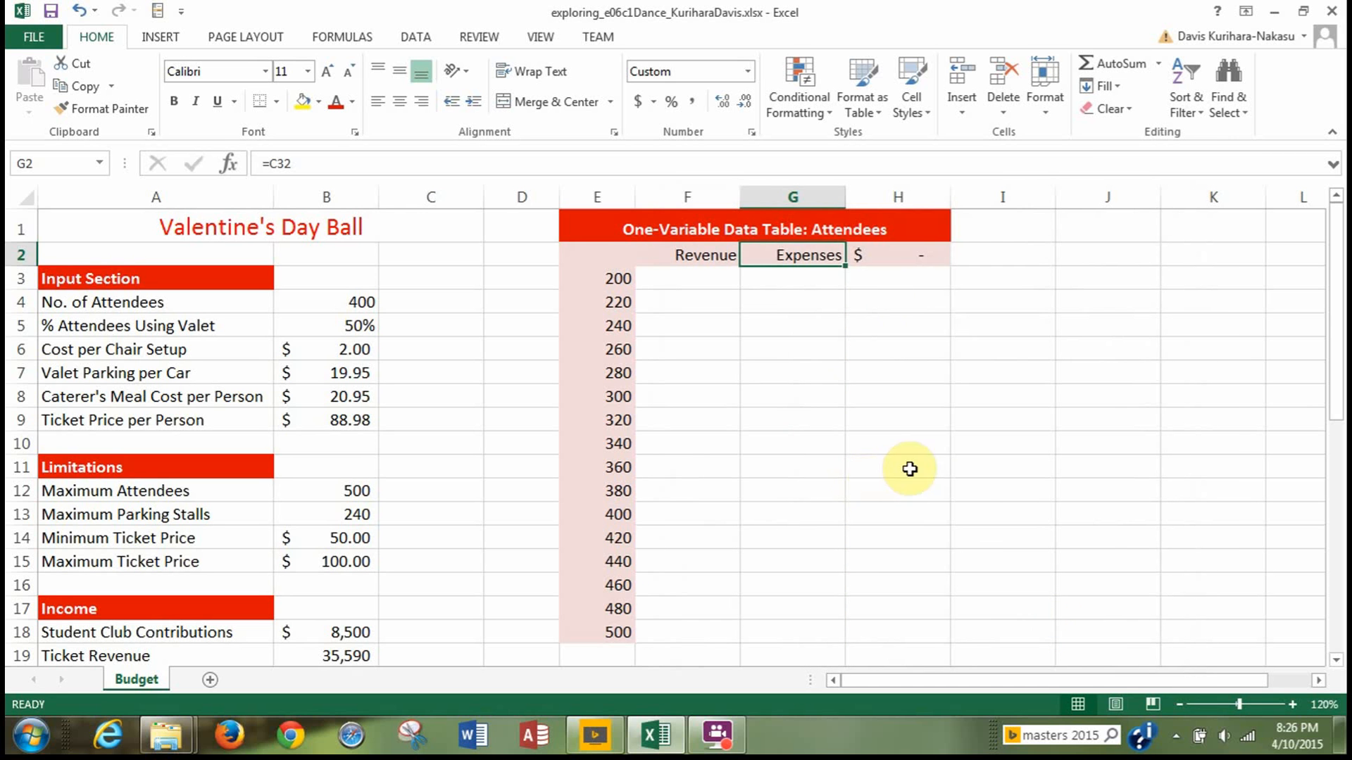
# Apply the custom number format "Balance" to cell H2 and check the formulas behind the Expenses and Revenue headings.
pyautogui.click(873, 255)
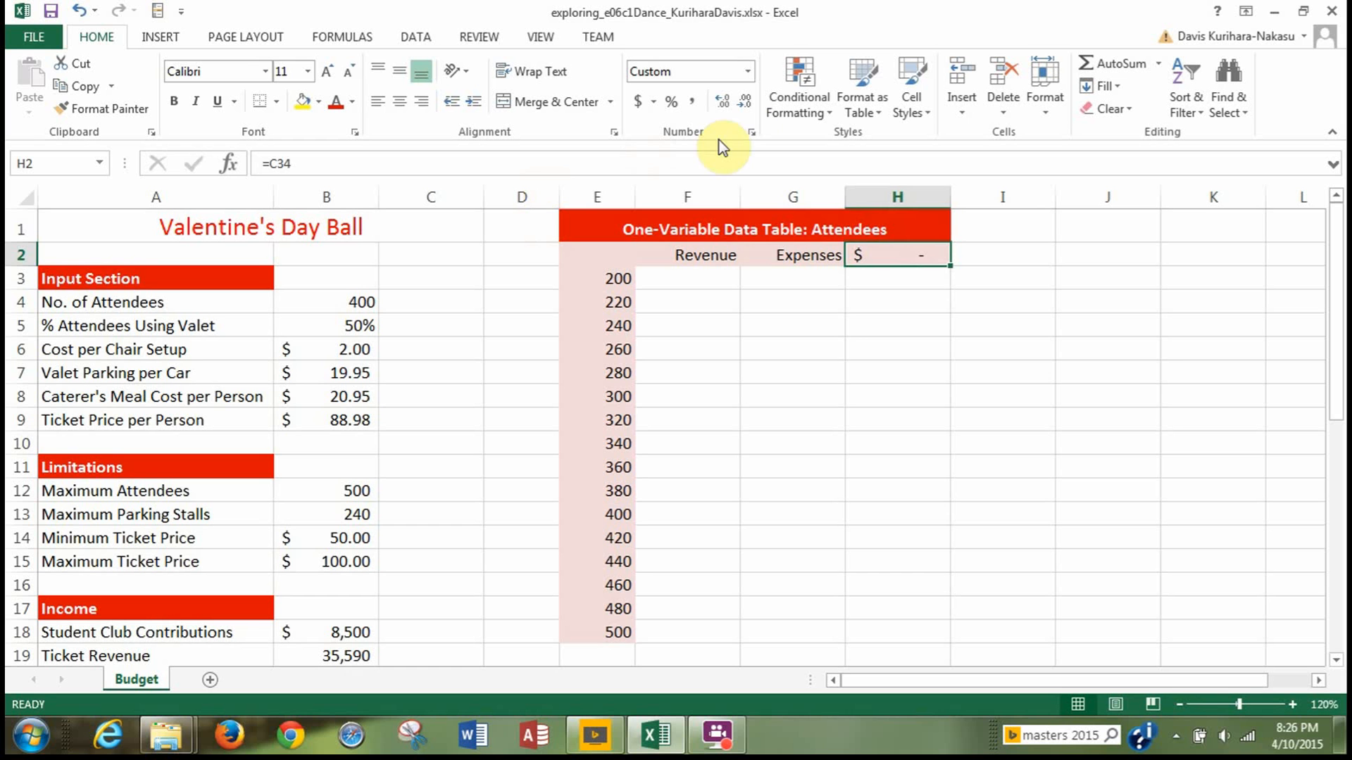
pyautogui.click(752, 133)
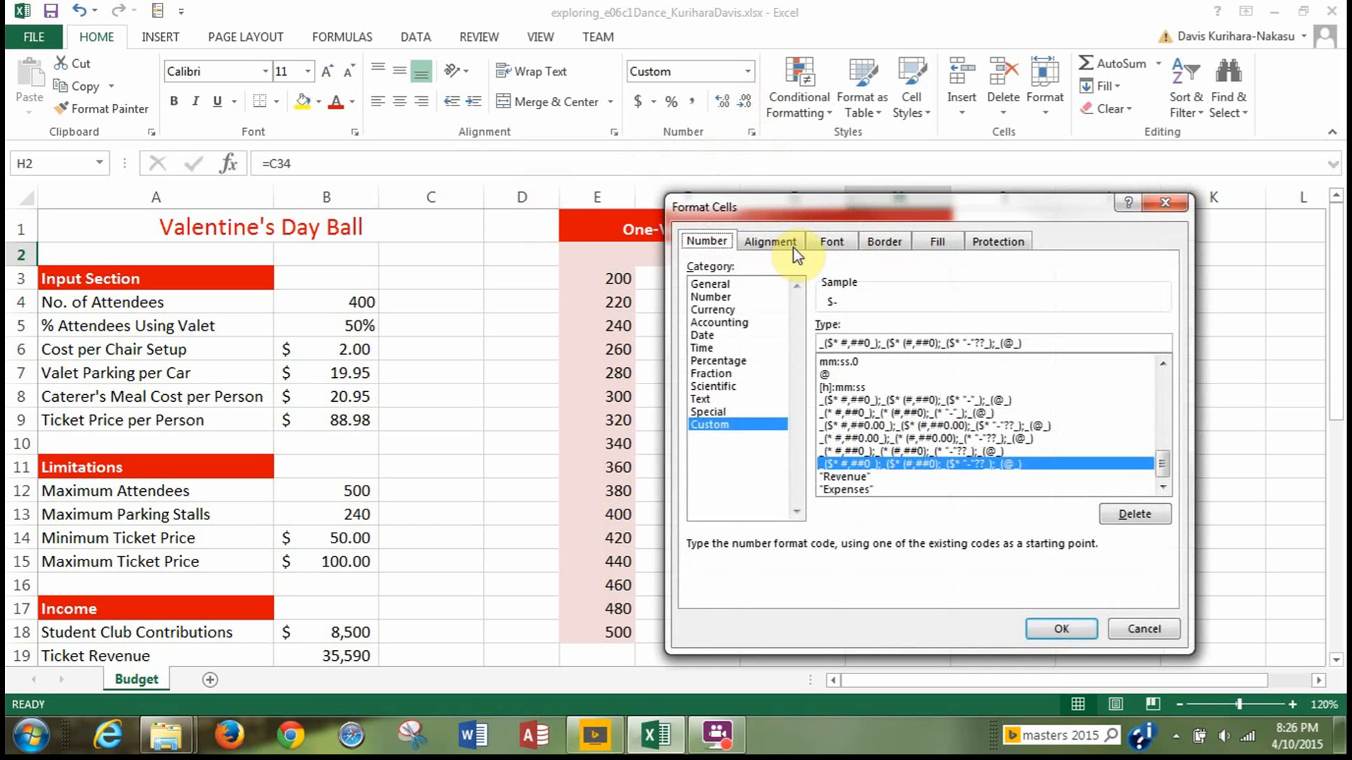
pyautogui.scroll(15, 920, 458)
pyautogui.click(867, 362)
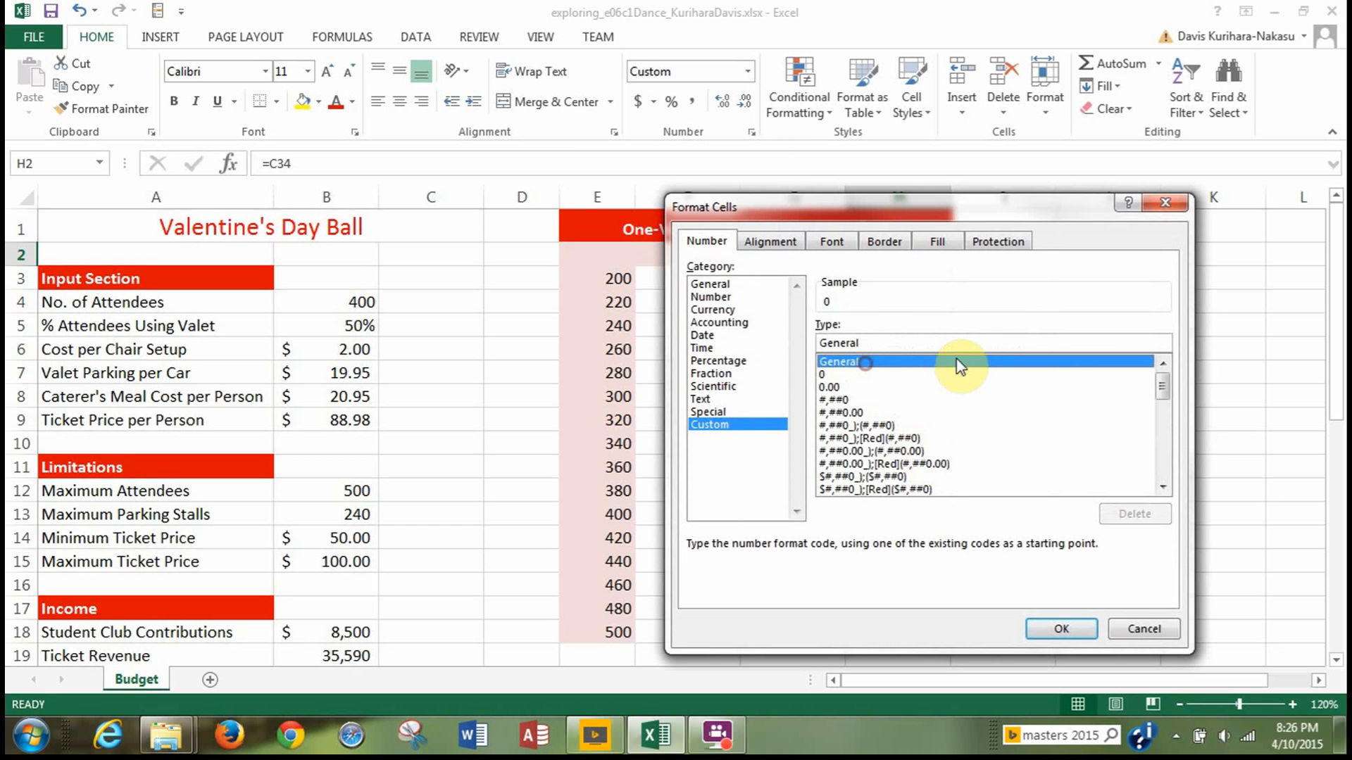
pyautogui.click(907, 339)
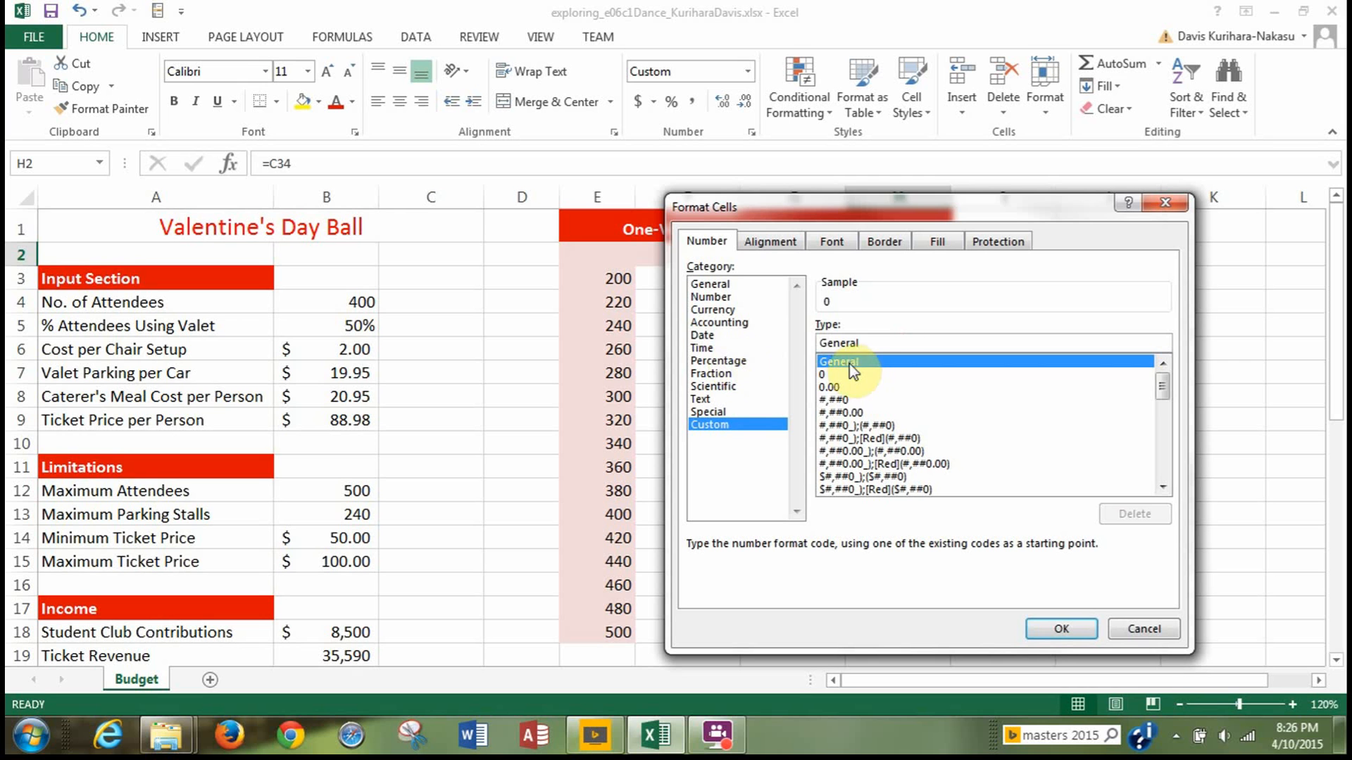
pyautogui.moveTo(864, 343); pyautogui.dragTo(792, 348)
pyautogui.press('BackSpace')
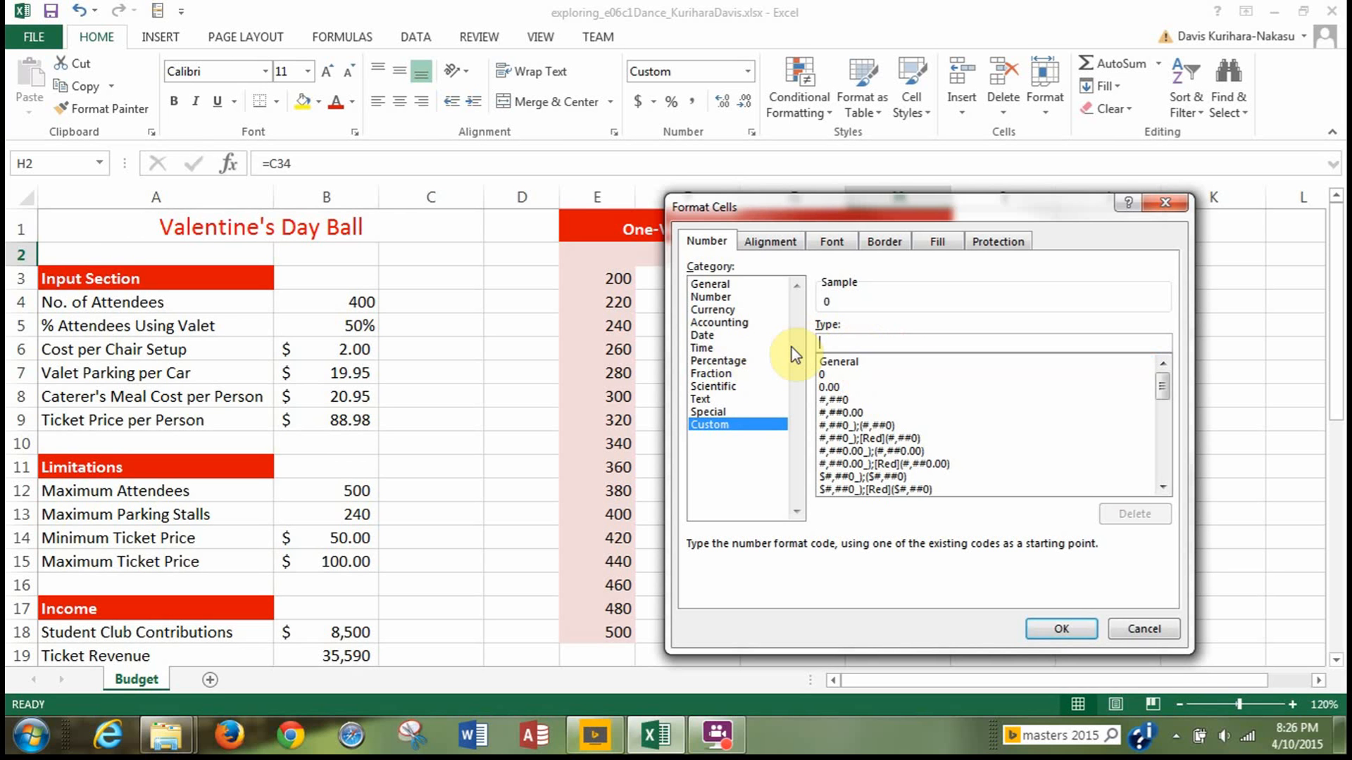
pyautogui.write(';')
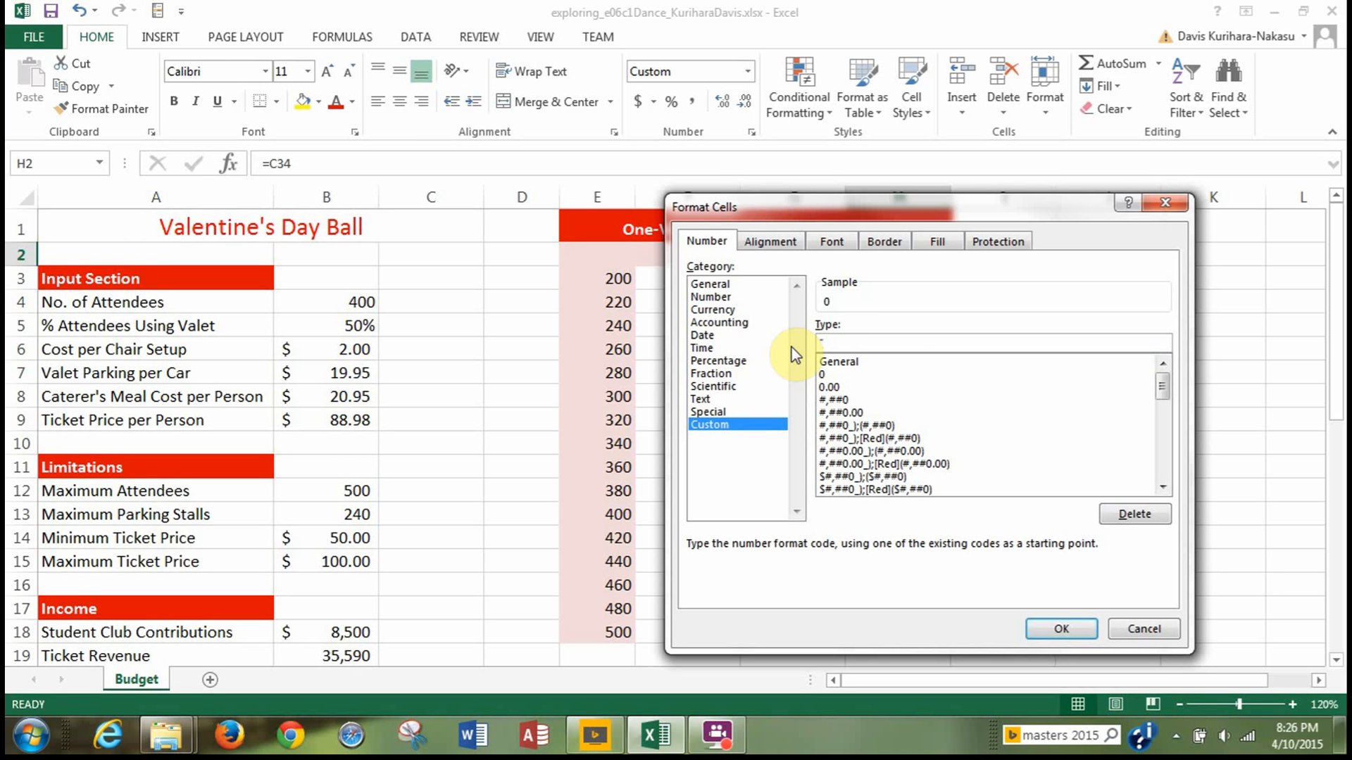
pyautogui.write('Balance"')
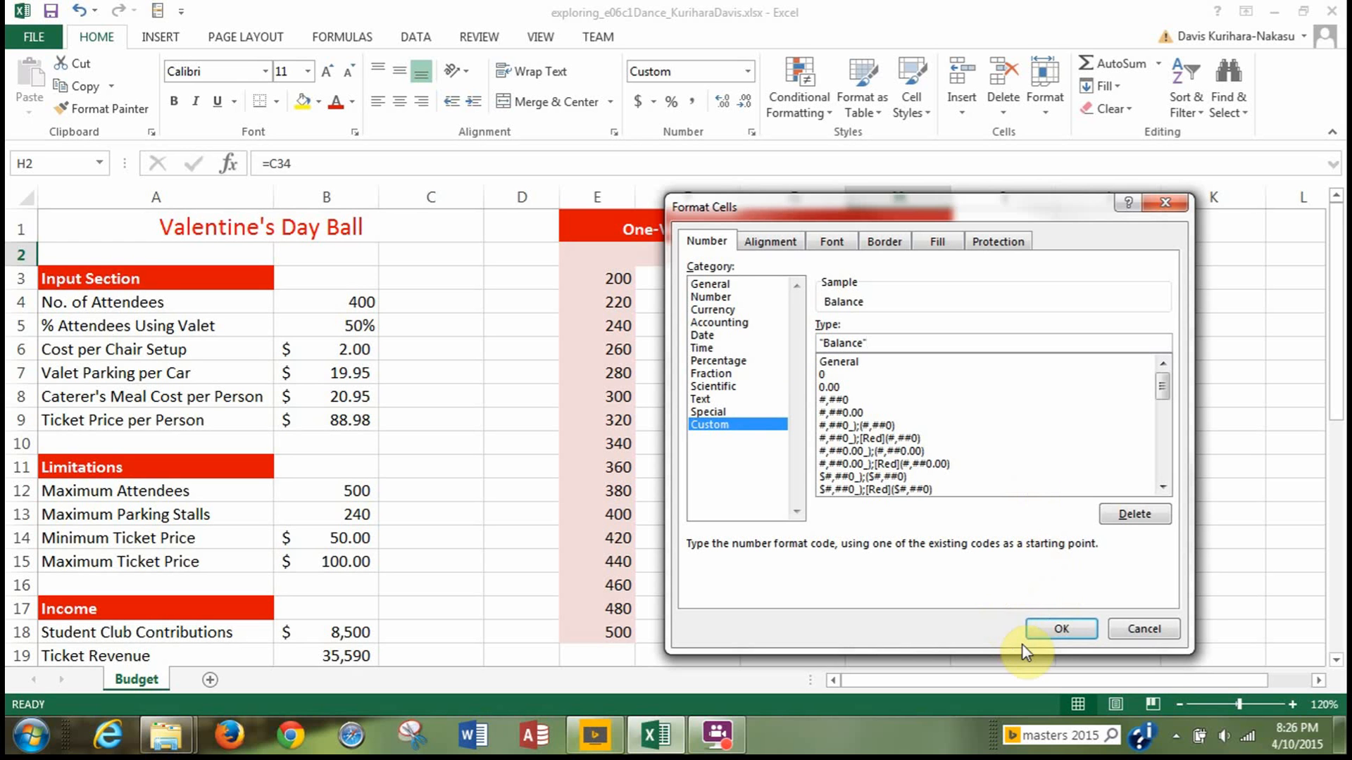
pyautogui.click(1046, 628)
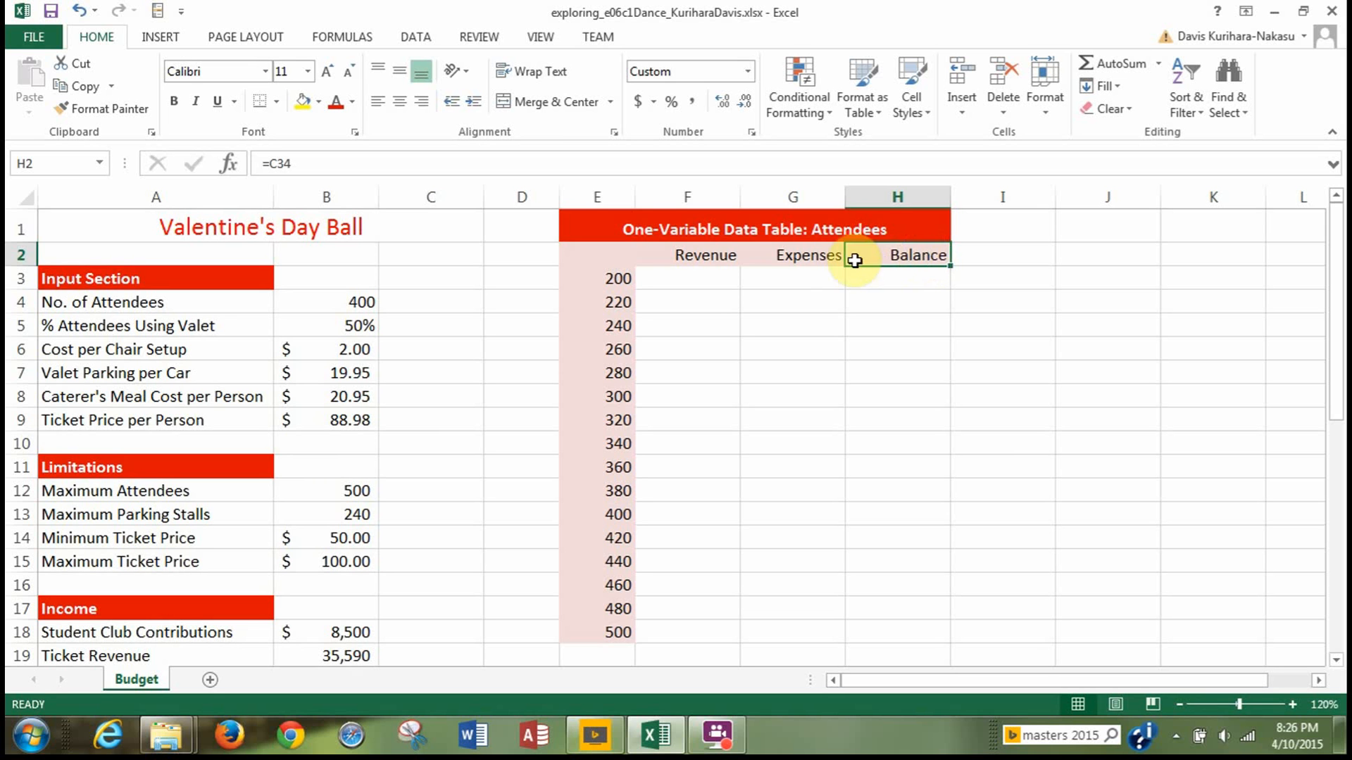
pyautogui.click(796, 256)
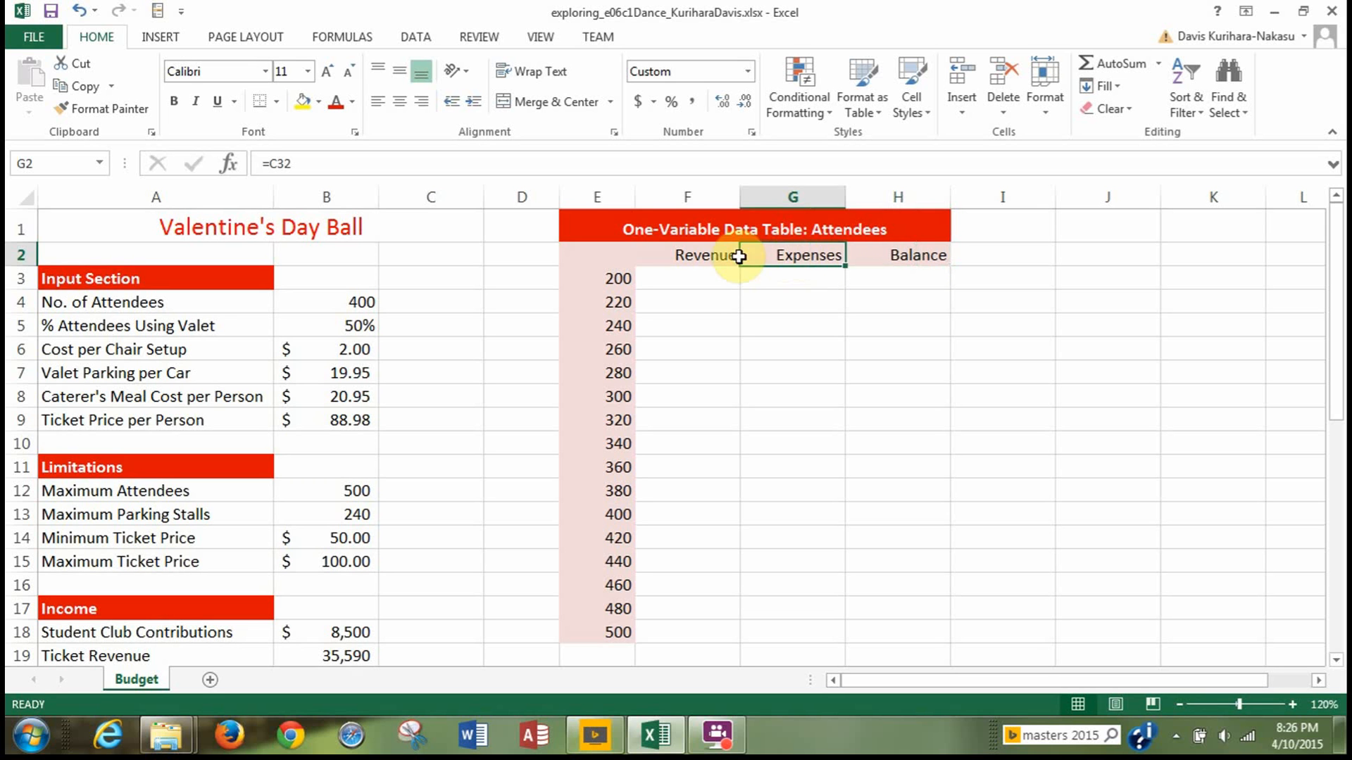
pyautogui.click(704, 260)
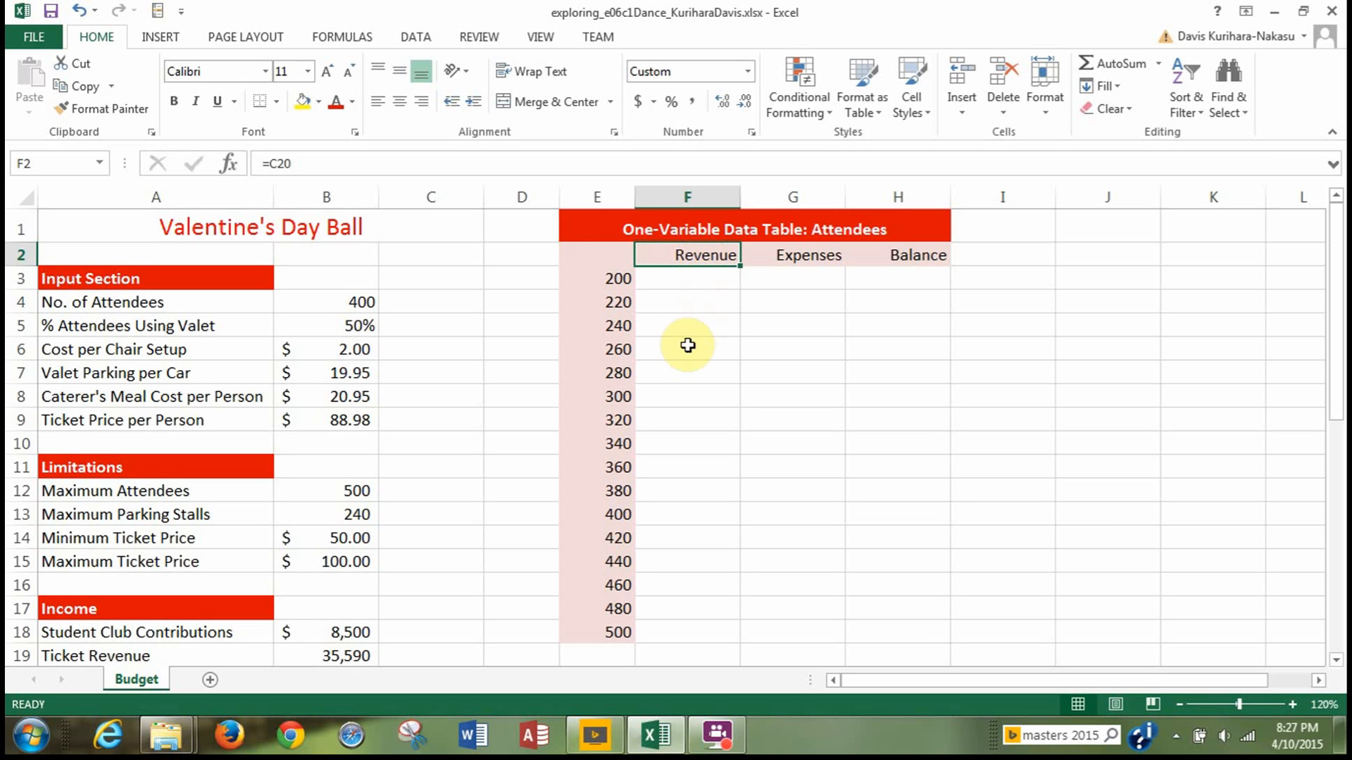
# Create a one-variable data table on E2:H18 using the number of attendees, cell B4, as the column input cell.
pyautogui.moveTo(588, 258); pyautogui.dragTo(922, 627)
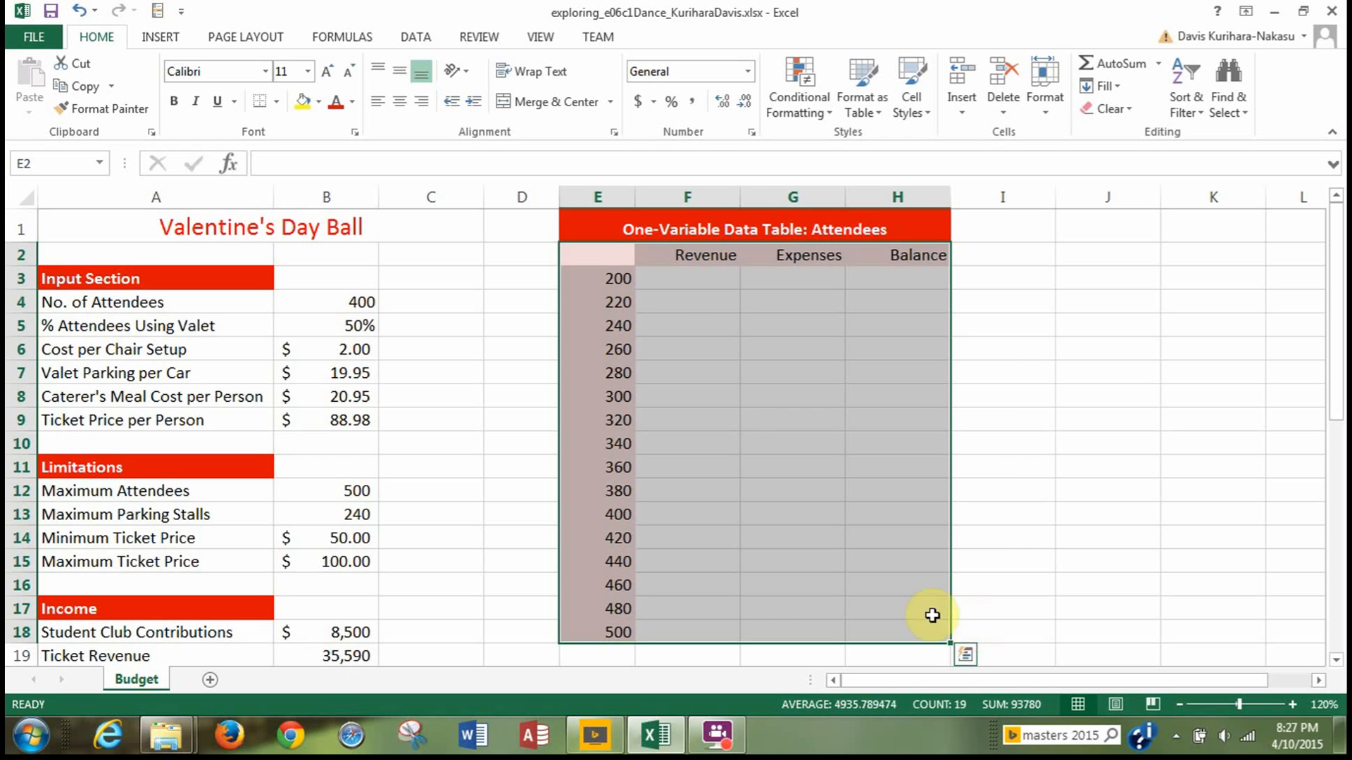
pyautogui.click(415, 37)
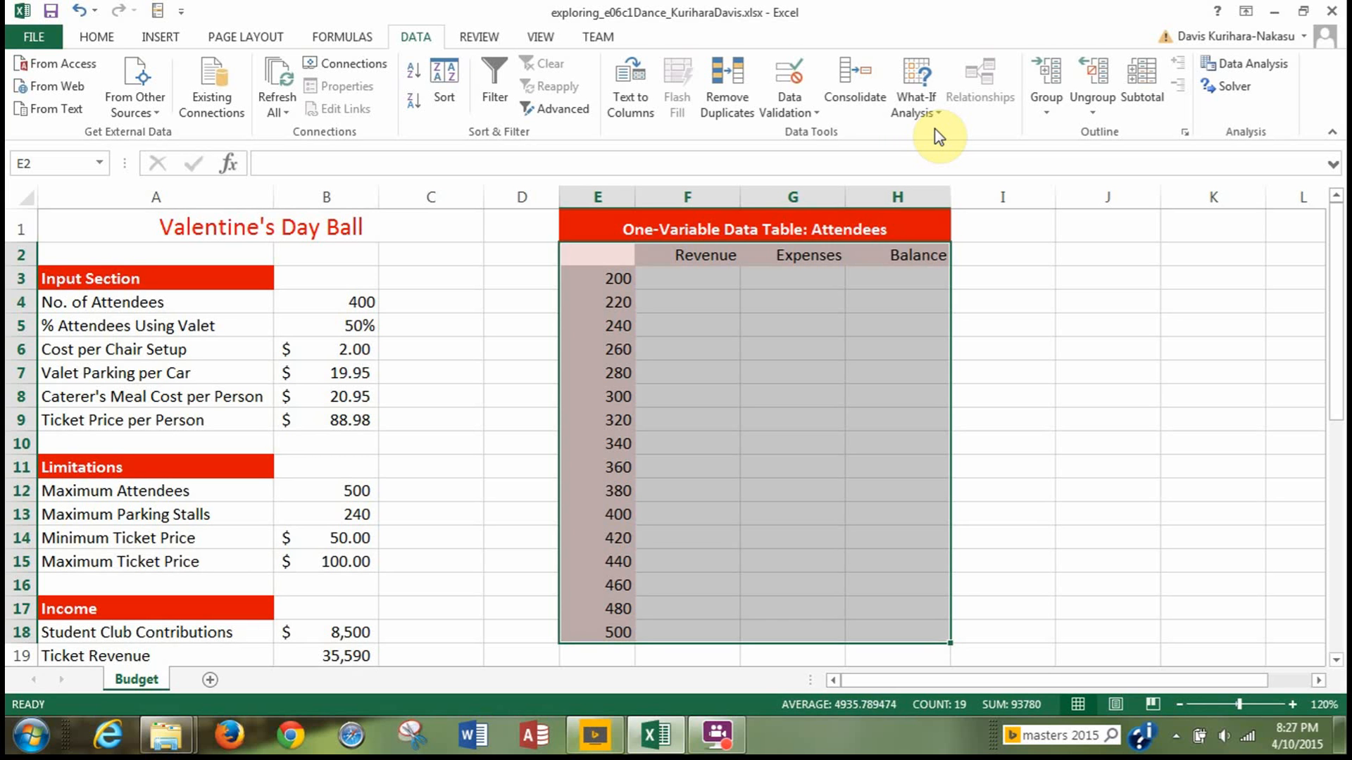
pyautogui.click(914, 114)
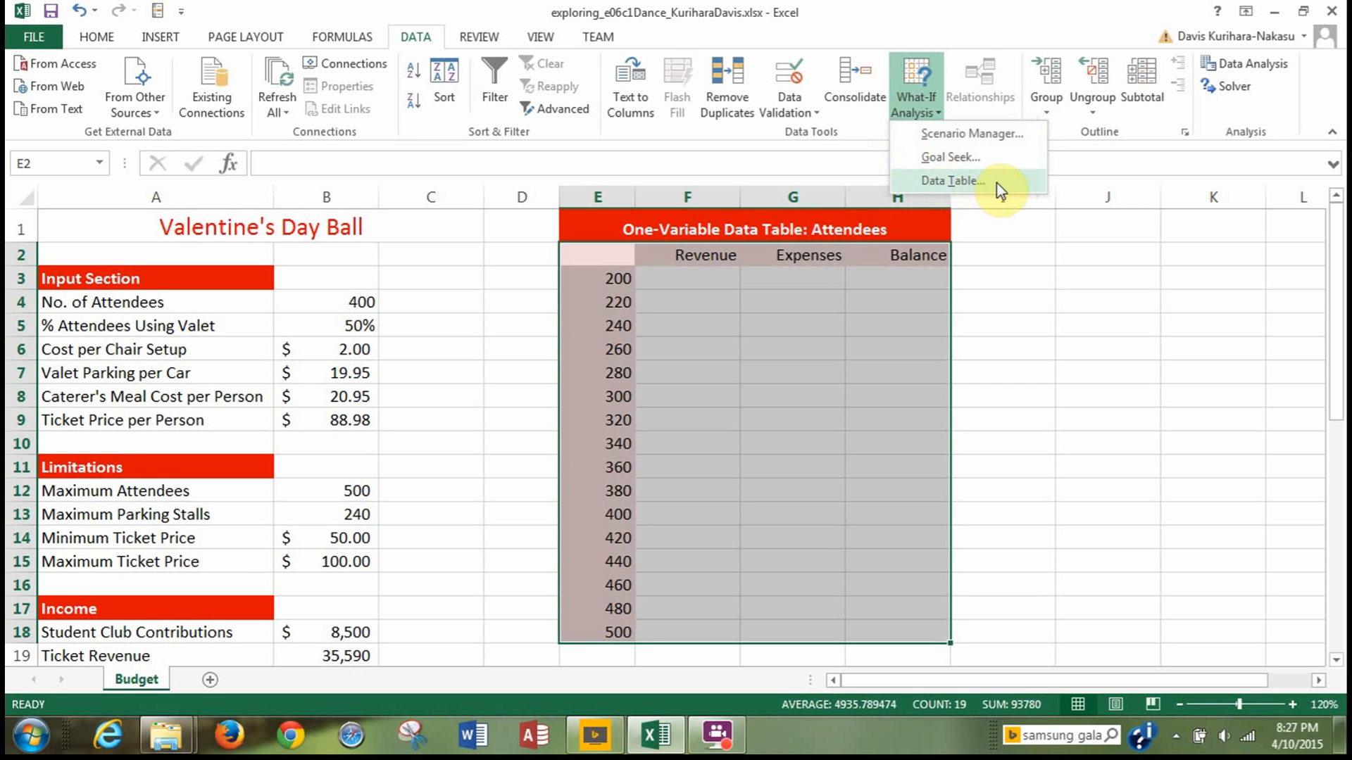
pyautogui.click(950, 180)
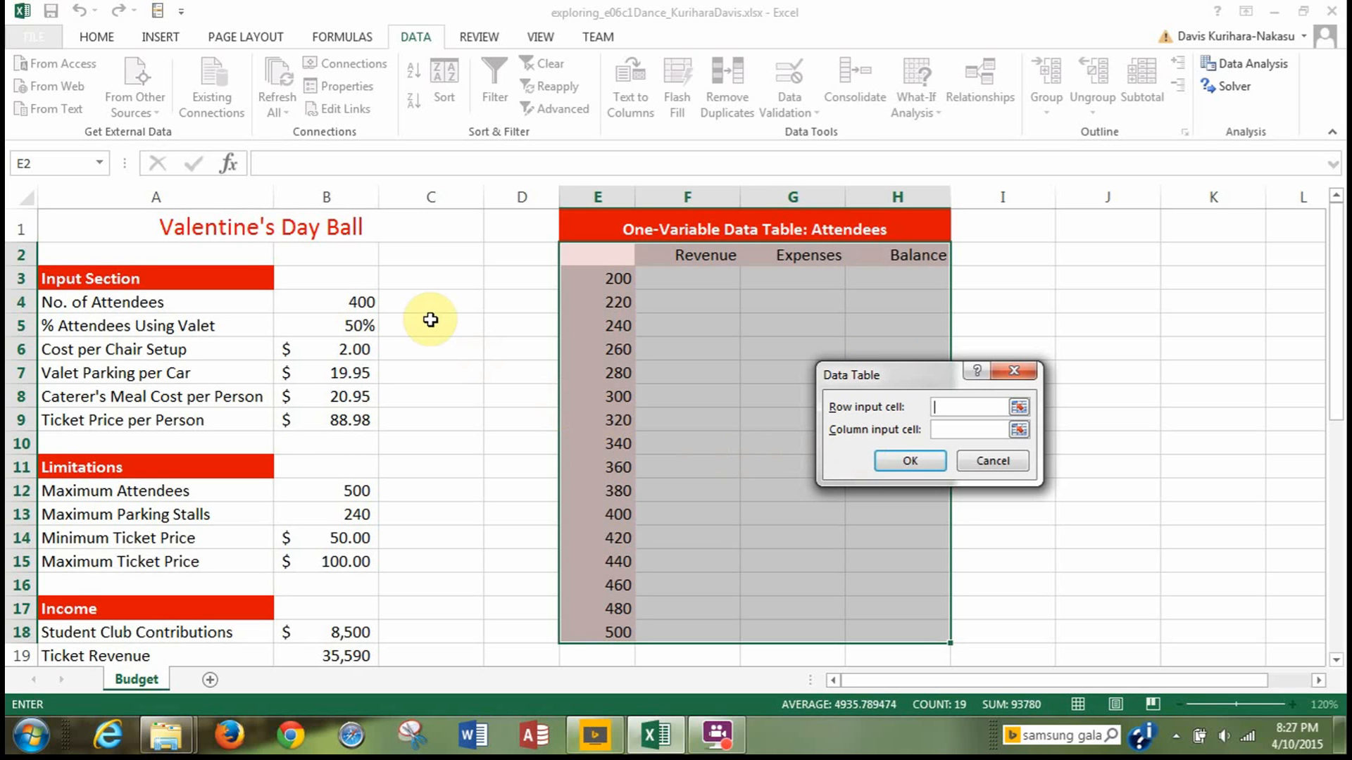
pyautogui.click(949, 429)
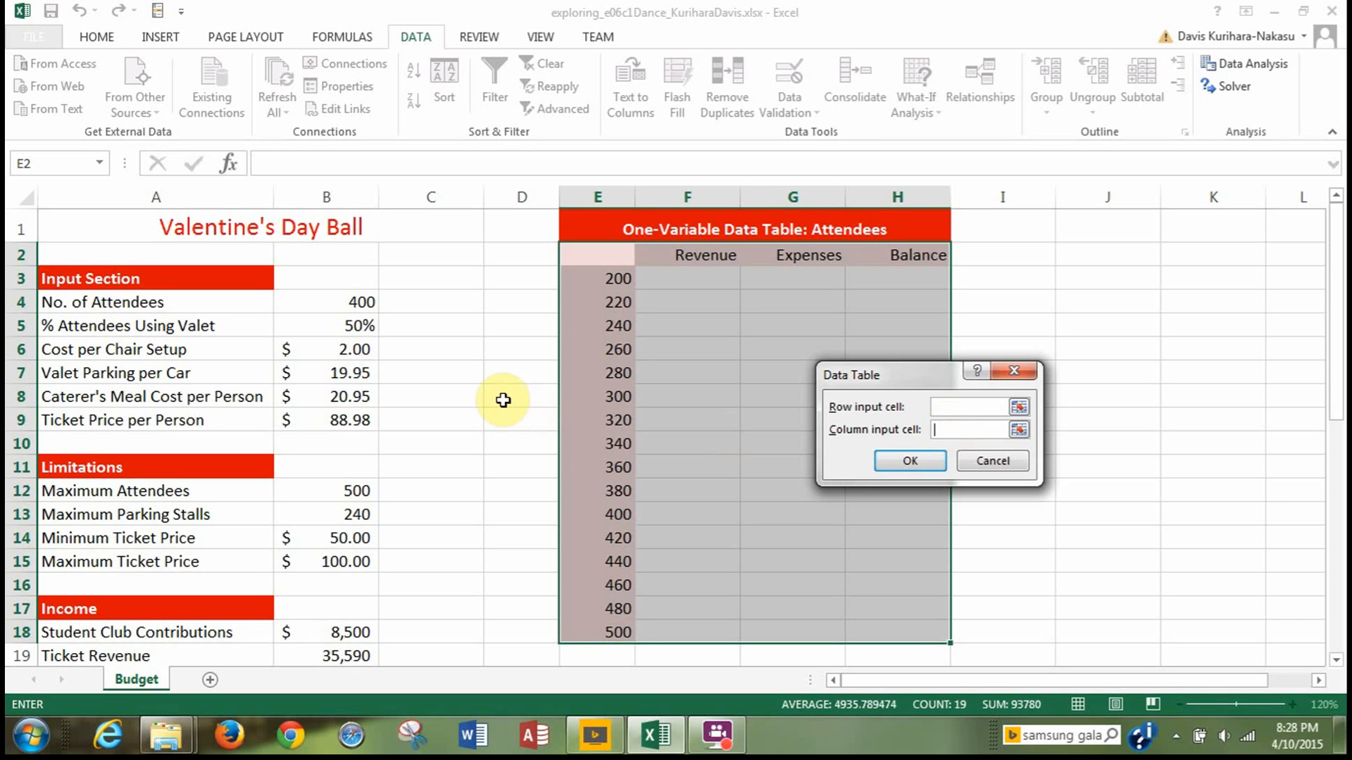
pyautogui.click(319, 301)
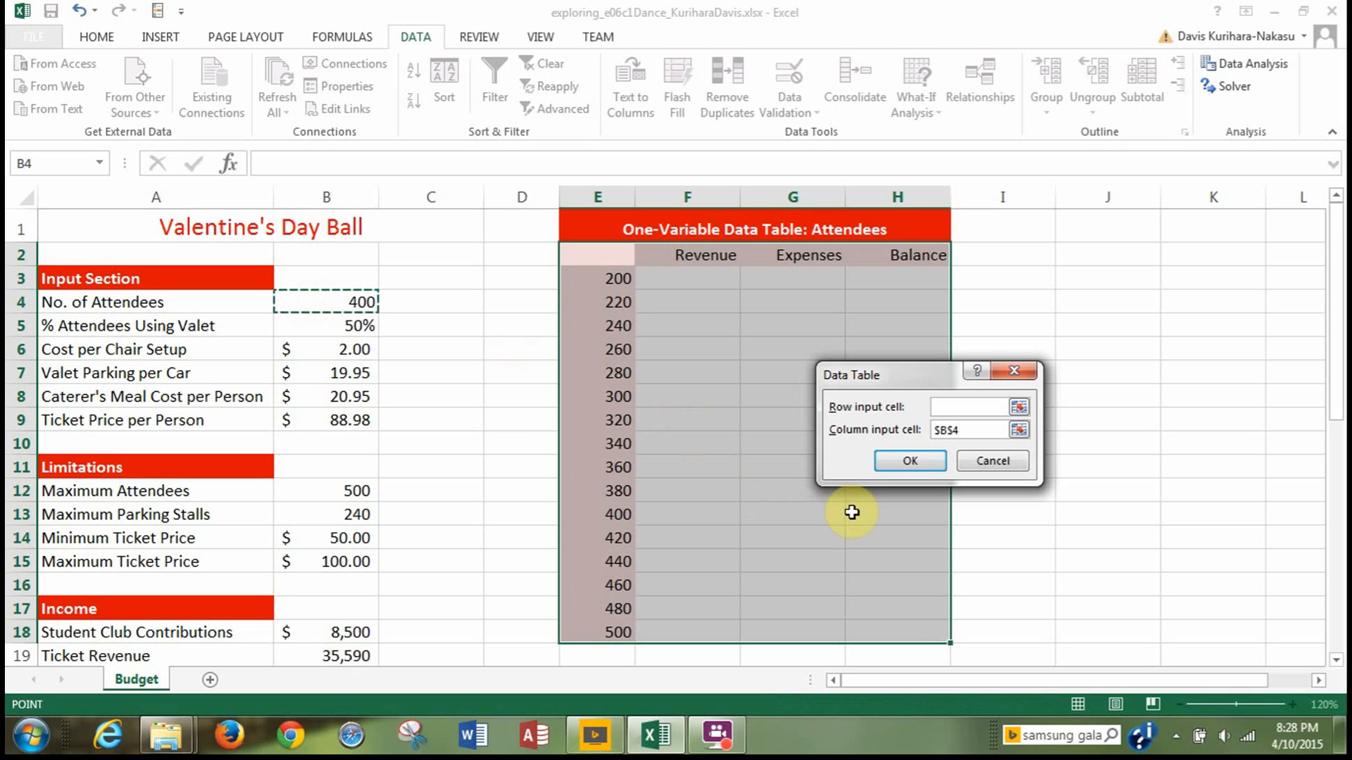
pyautogui.click(898, 462)
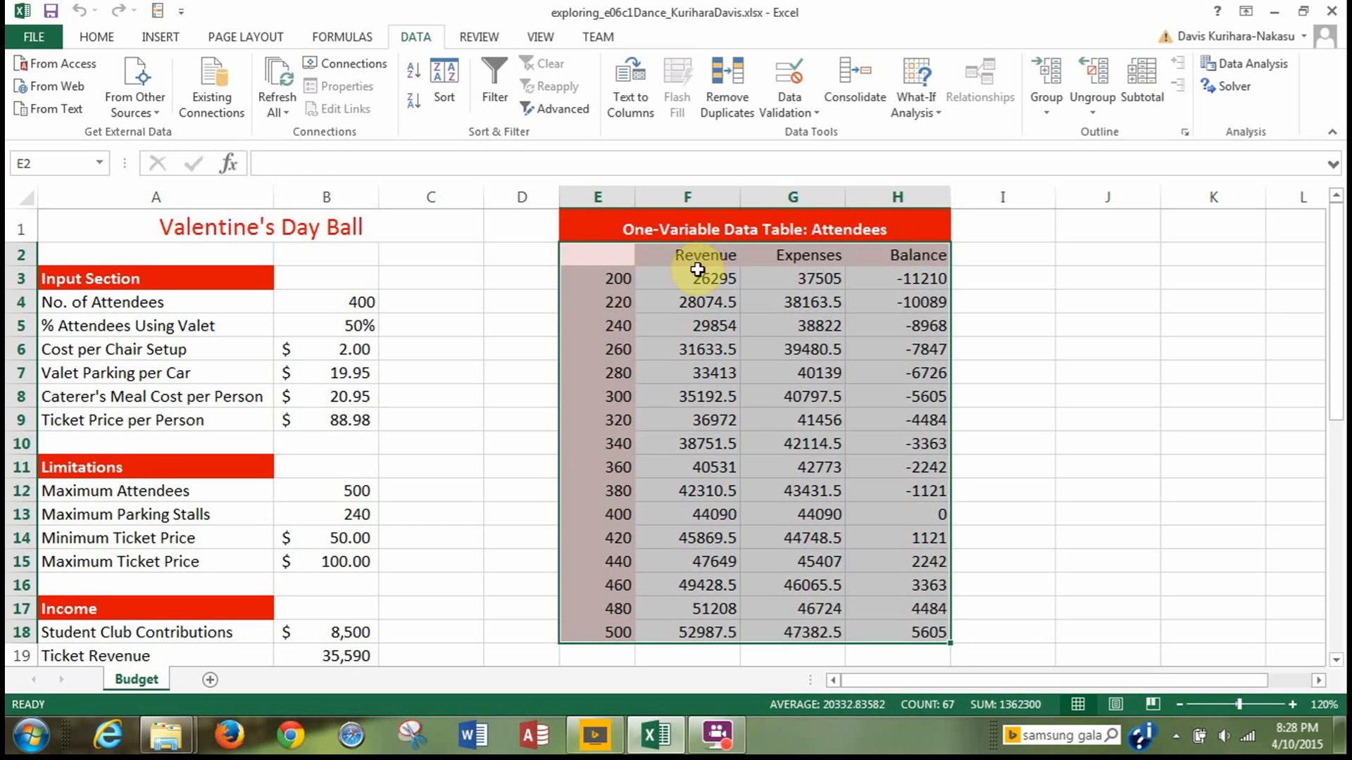
# Apply the Accounting number format to the one-variable data table results in F3:H18.
pyautogui.click(677, 278)
pyautogui.moveTo(677, 277); pyautogui.dragTo(903, 624)
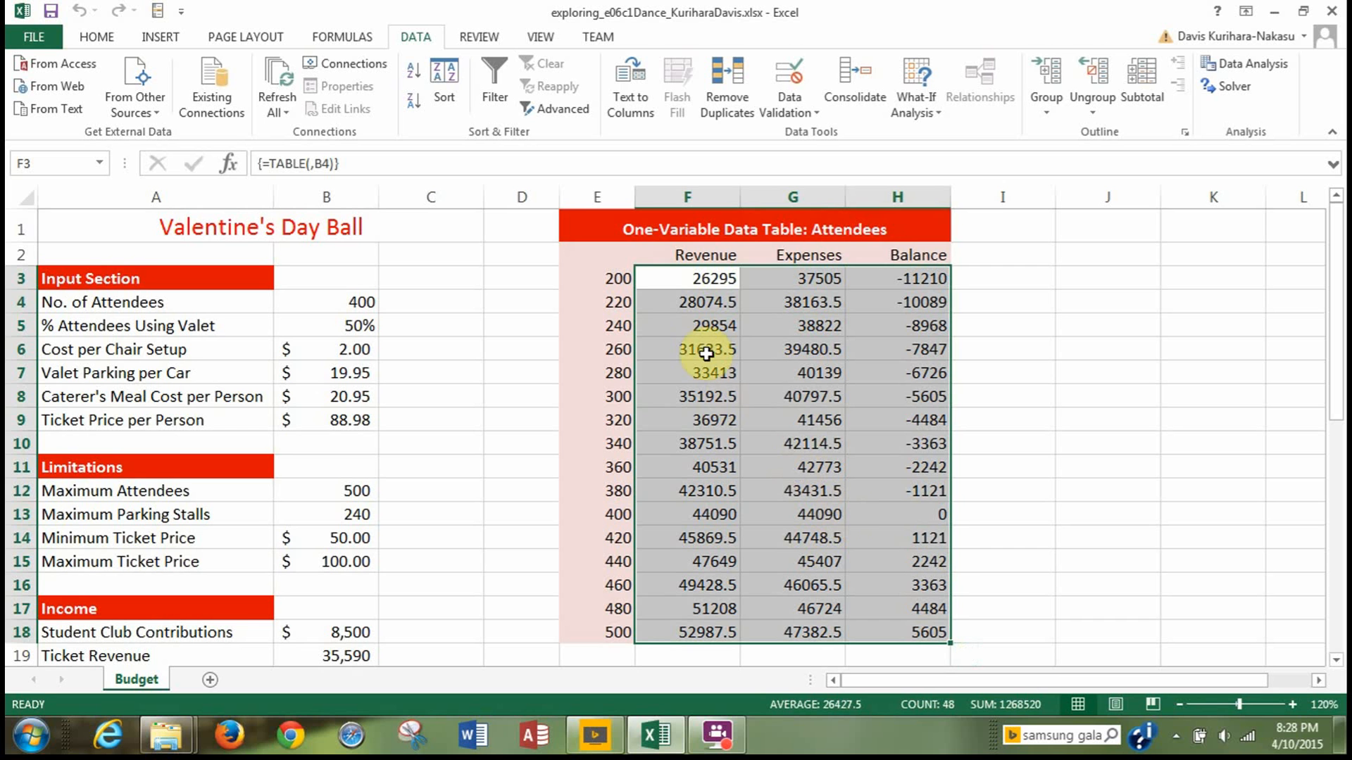
pyautogui.click(99, 37)
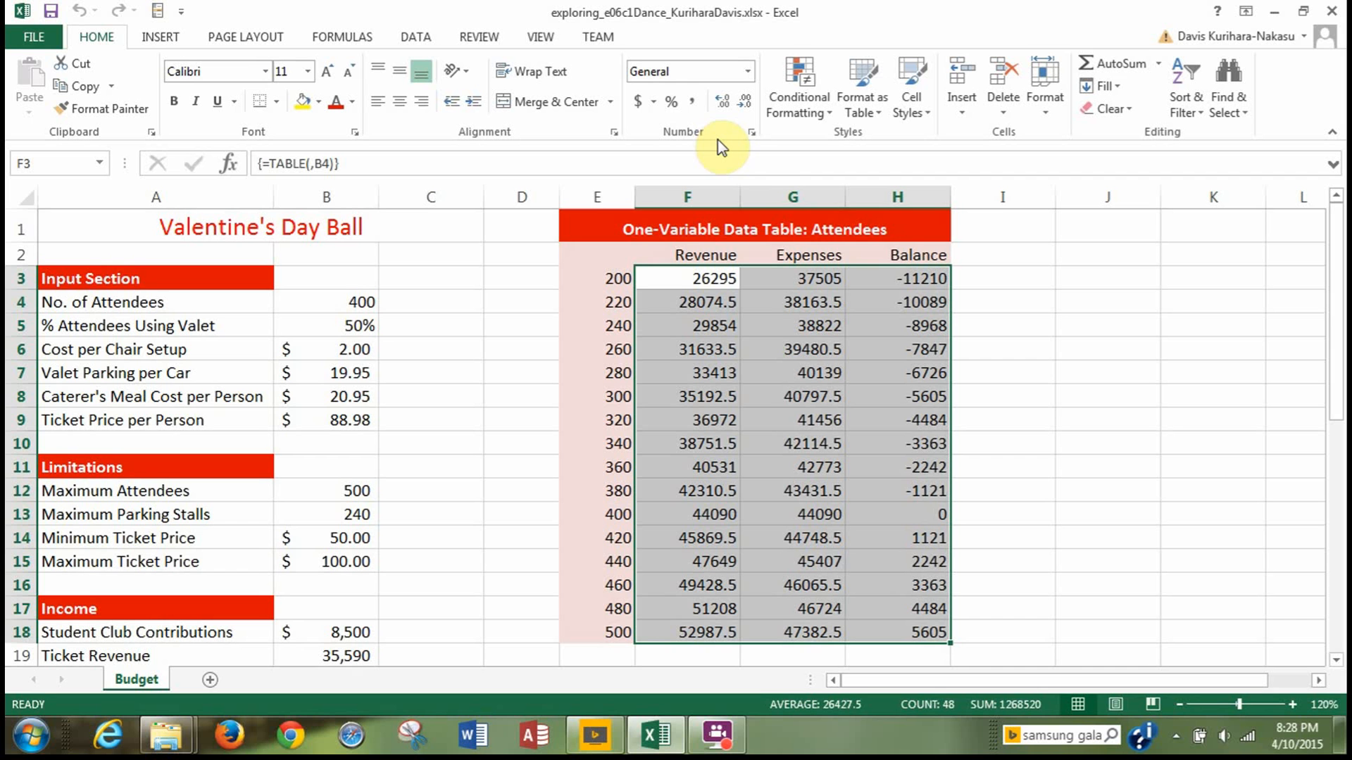
pyautogui.click(635, 108)
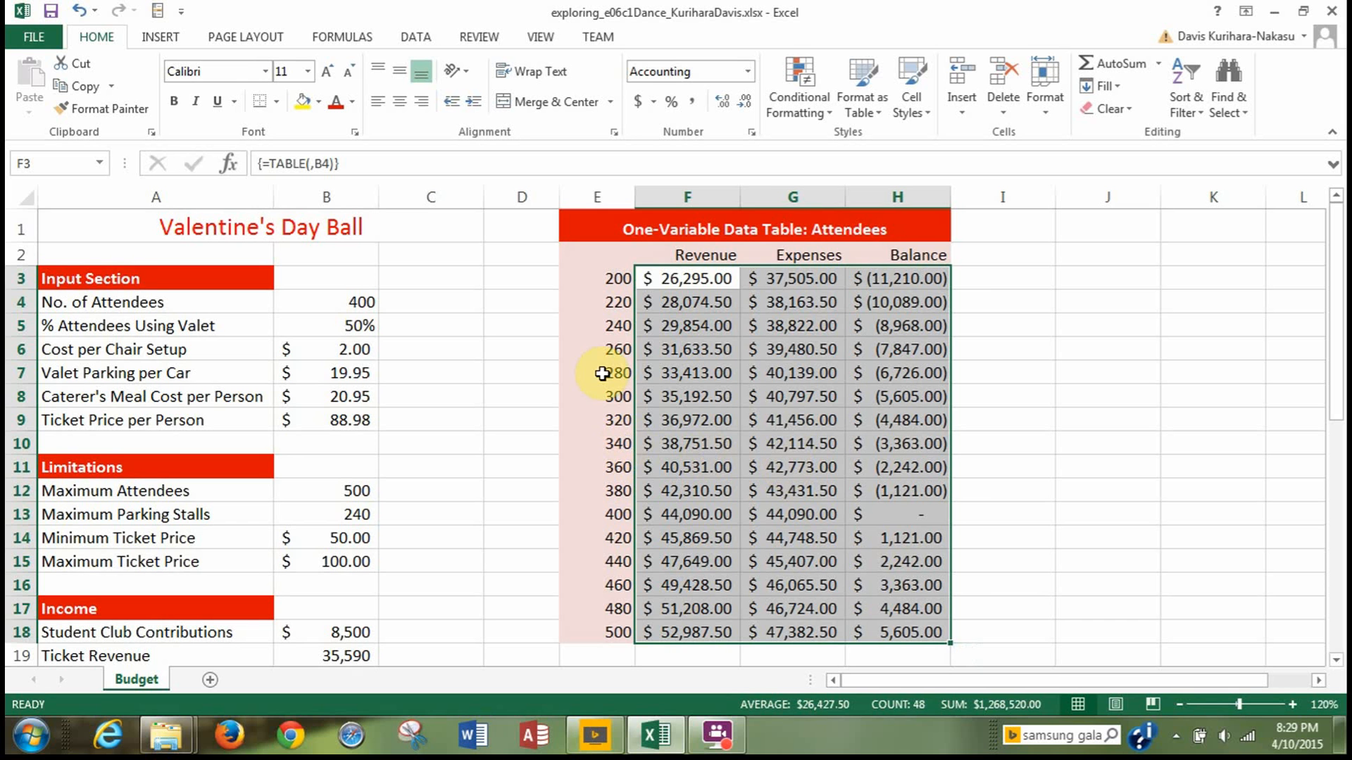
pyautogui.click(590, 282)
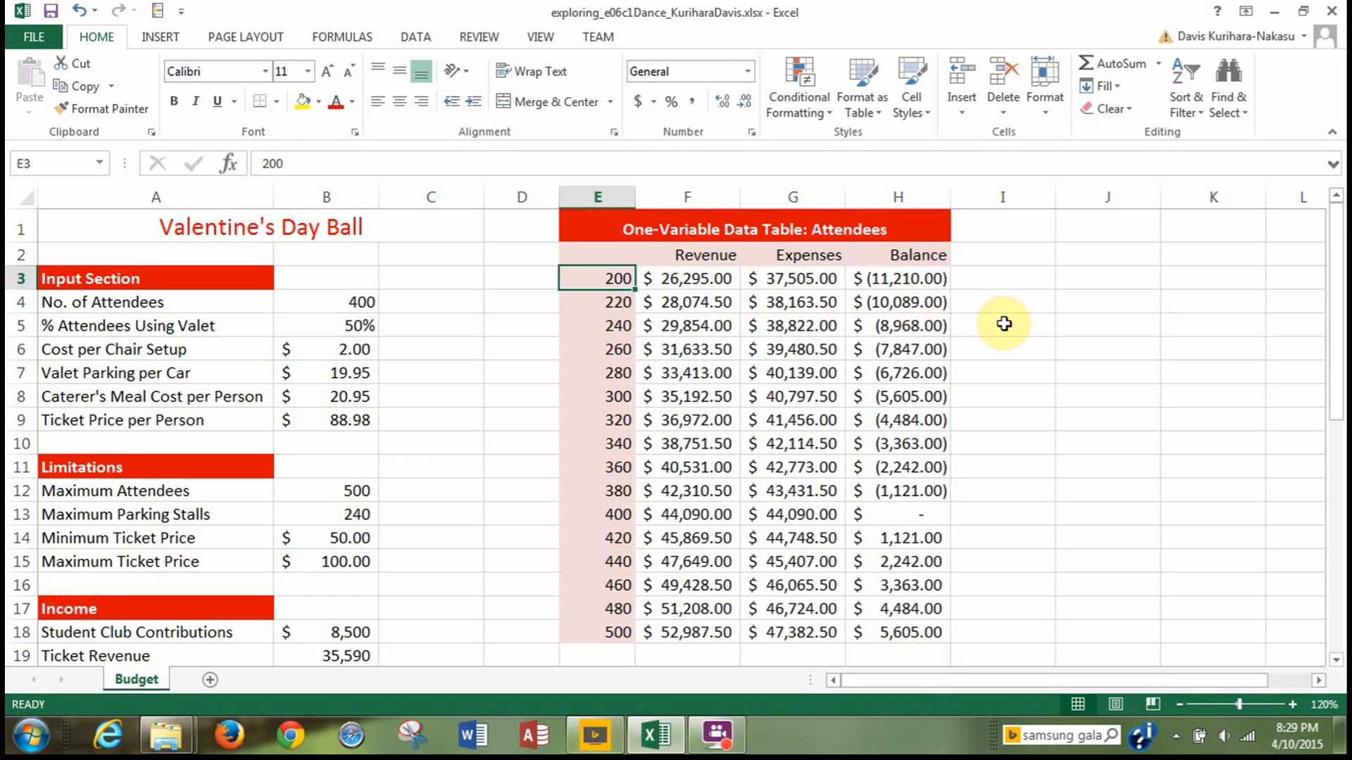
pyautogui.scroll(-1, 1004, 324)
pyautogui.scroll(1, 1004, 324)
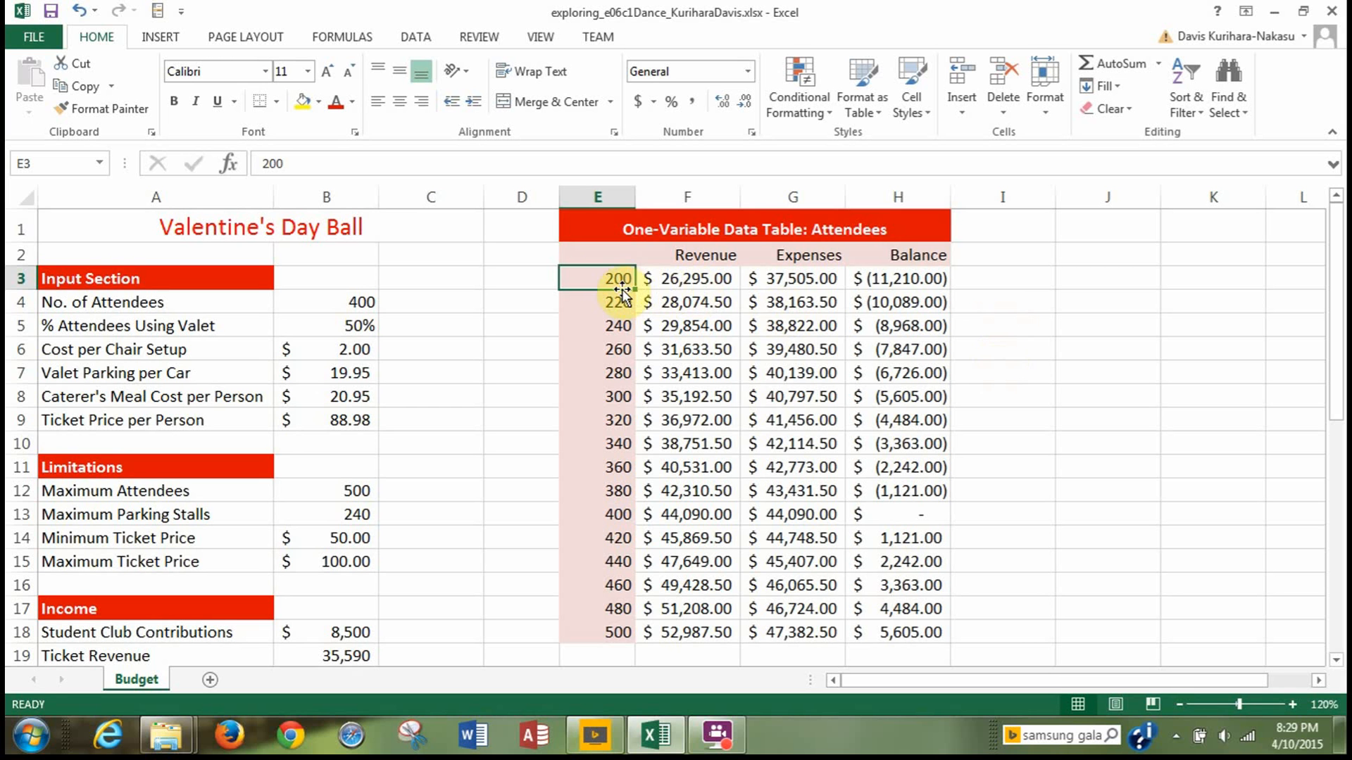
pyautogui.moveTo(606, 278); pyautogui.dragTo(611, 618)
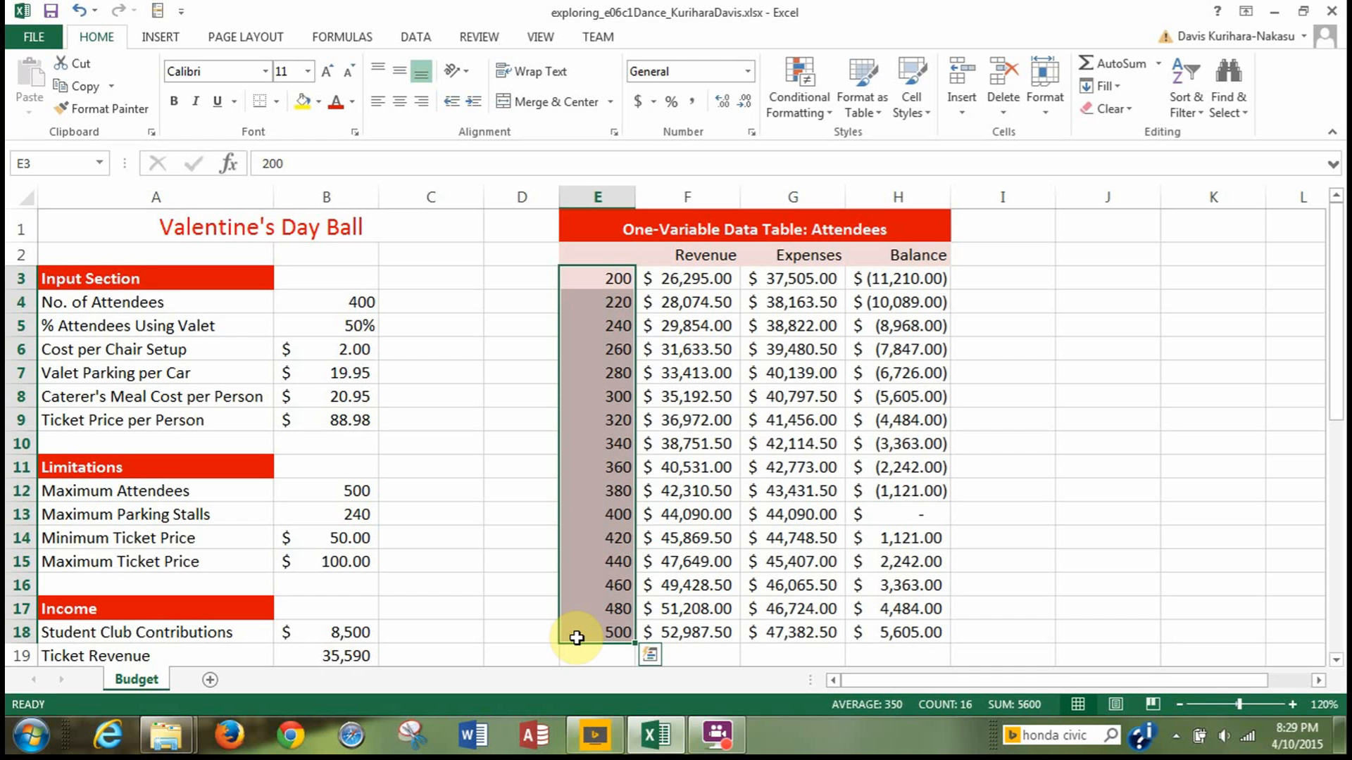
pyautogui.scroll(-2, 570, 627)
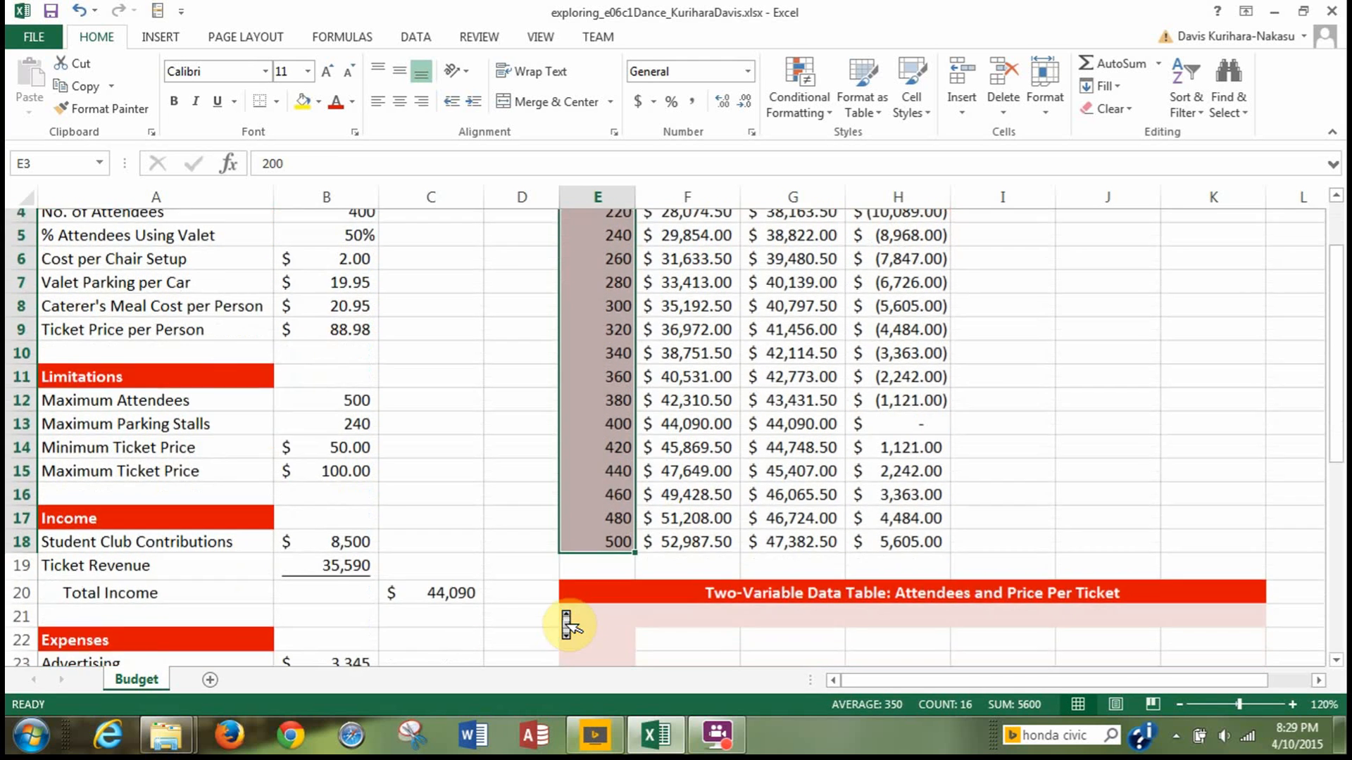
pyautogui.scroll(-2, 570, 626)
pyautogui.scroll(-2, 565, 626)
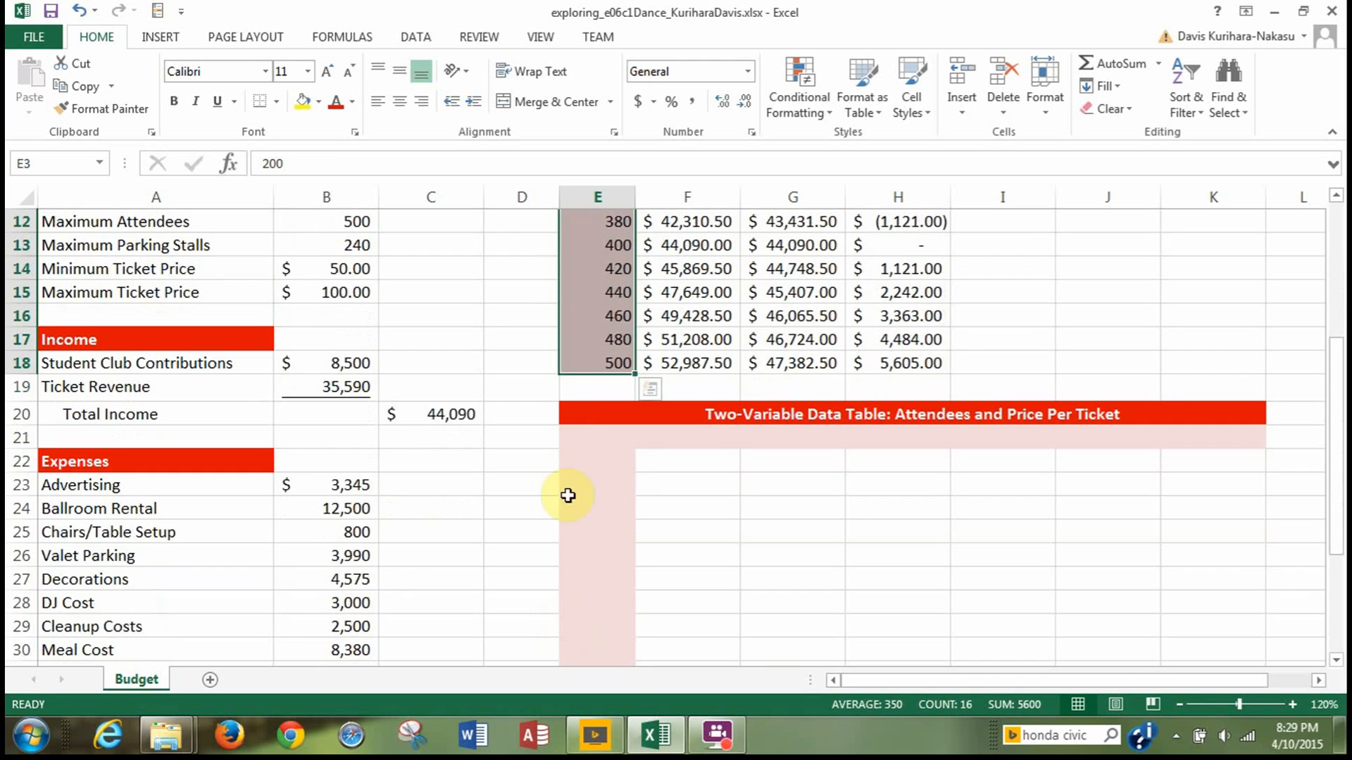
pyautogui.click(588, 464)
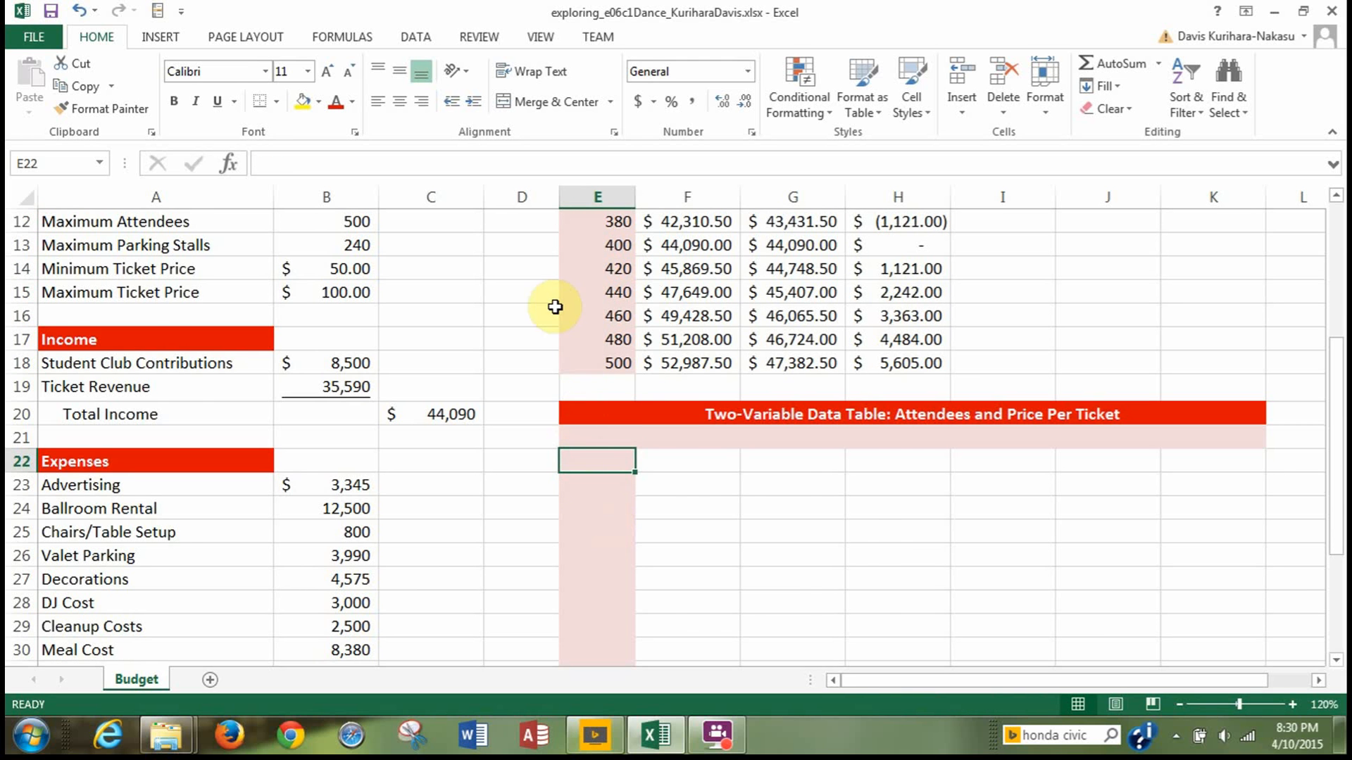
# Copy the attendee values from E3:E18 into the first column of the two-variable data table, starting at E22.
pyautogui.scroll(4, 552, 302)
pyautogui.moveTo(594, 283); pyautogui.dragTo(604, 631)
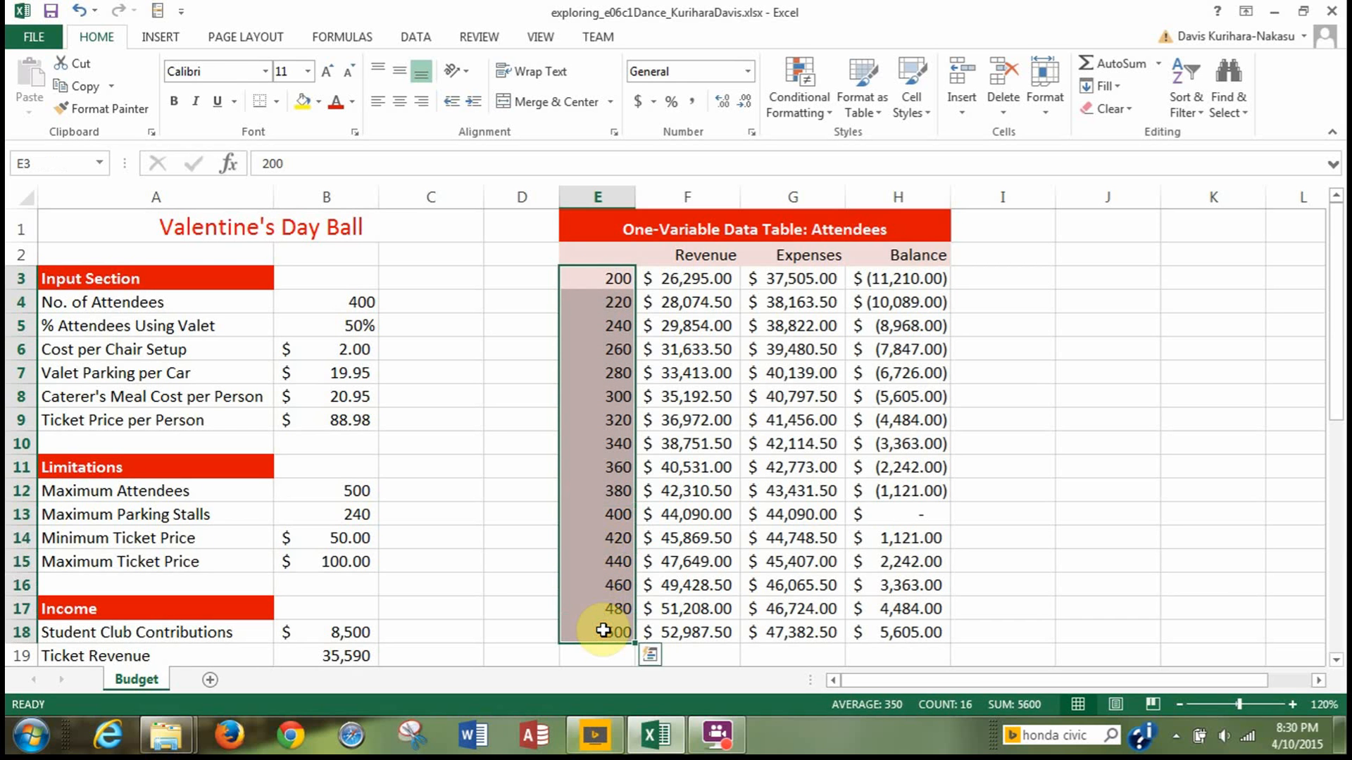
pyautogui.hotkey('ctrl', 'c')
pyautogui.scroll(-3, 607, 644)
pyautogui.scroll(-1, 607, 644)
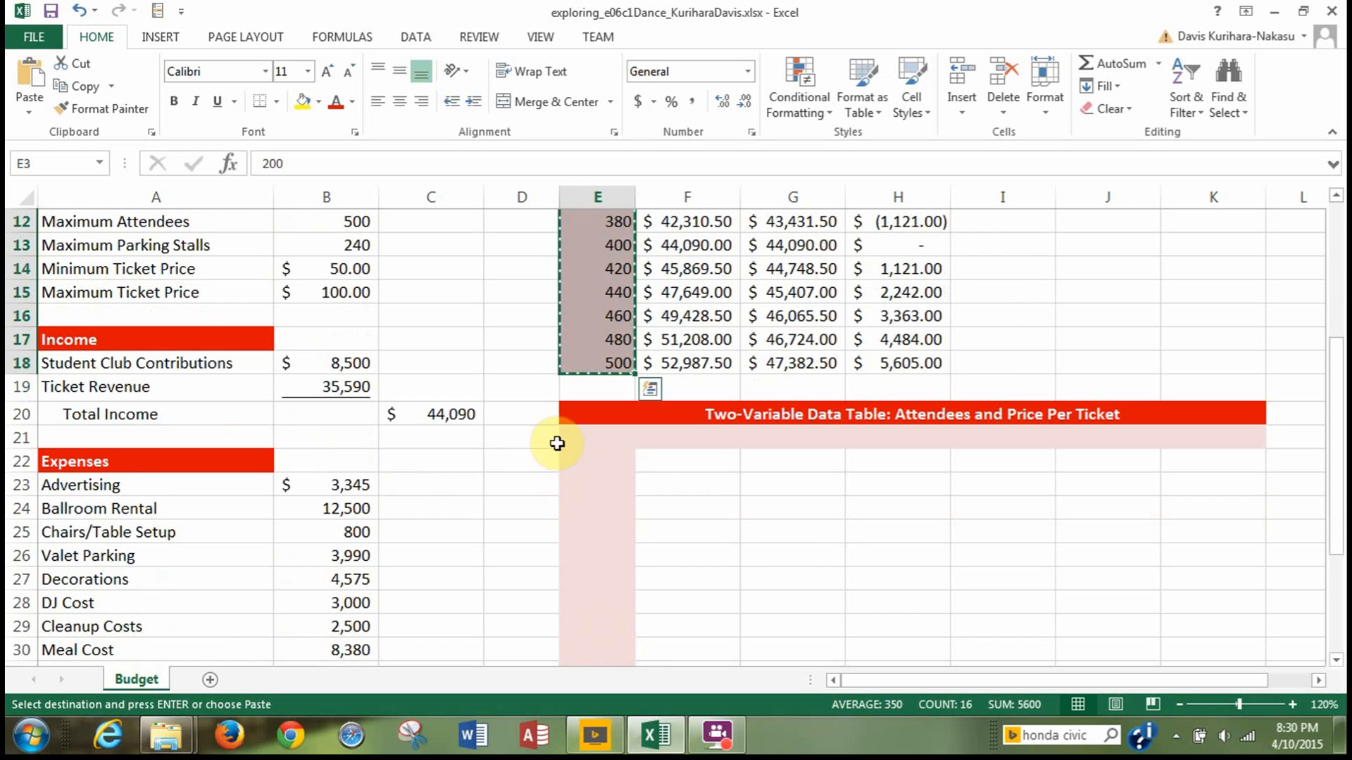
pyautogui.click(578, 465)
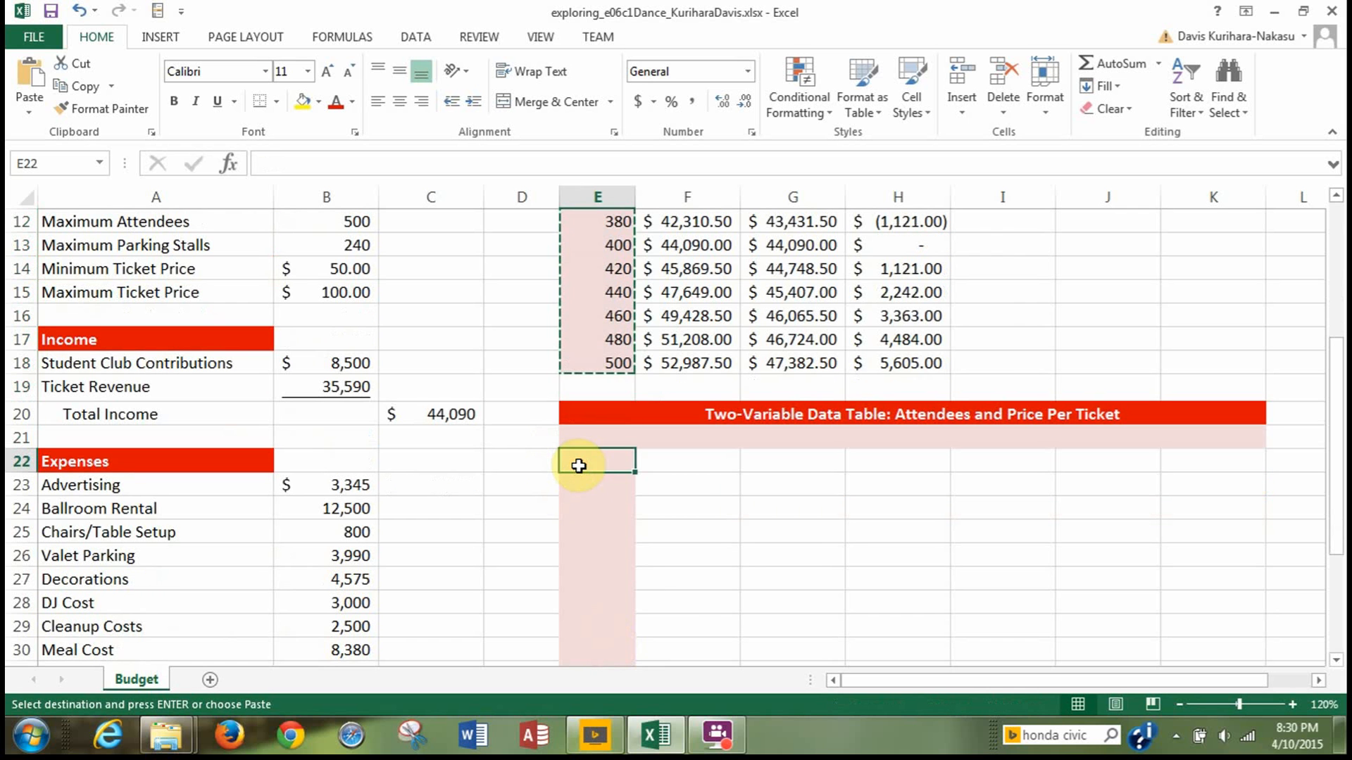
pyautogui.hotkey('ctrl', 'v')
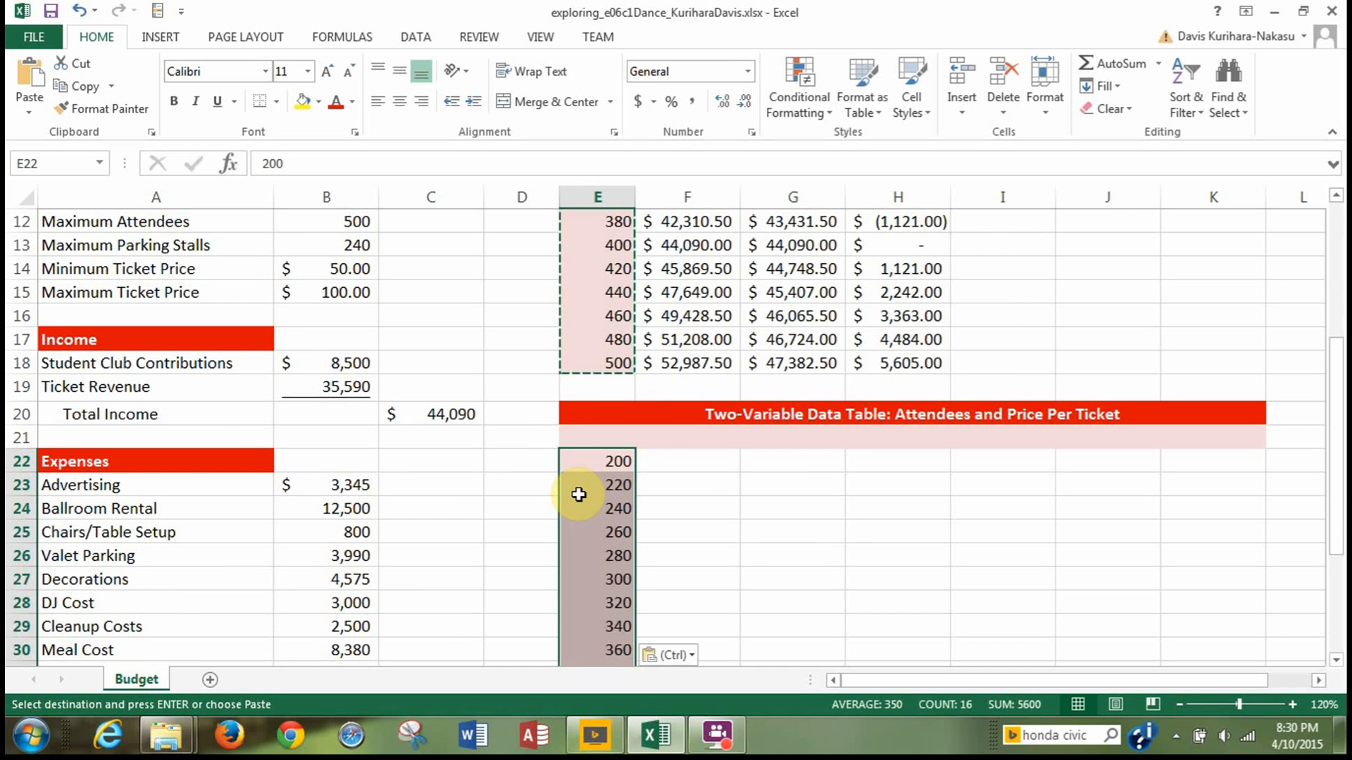
pyautogui.click(669, 460)
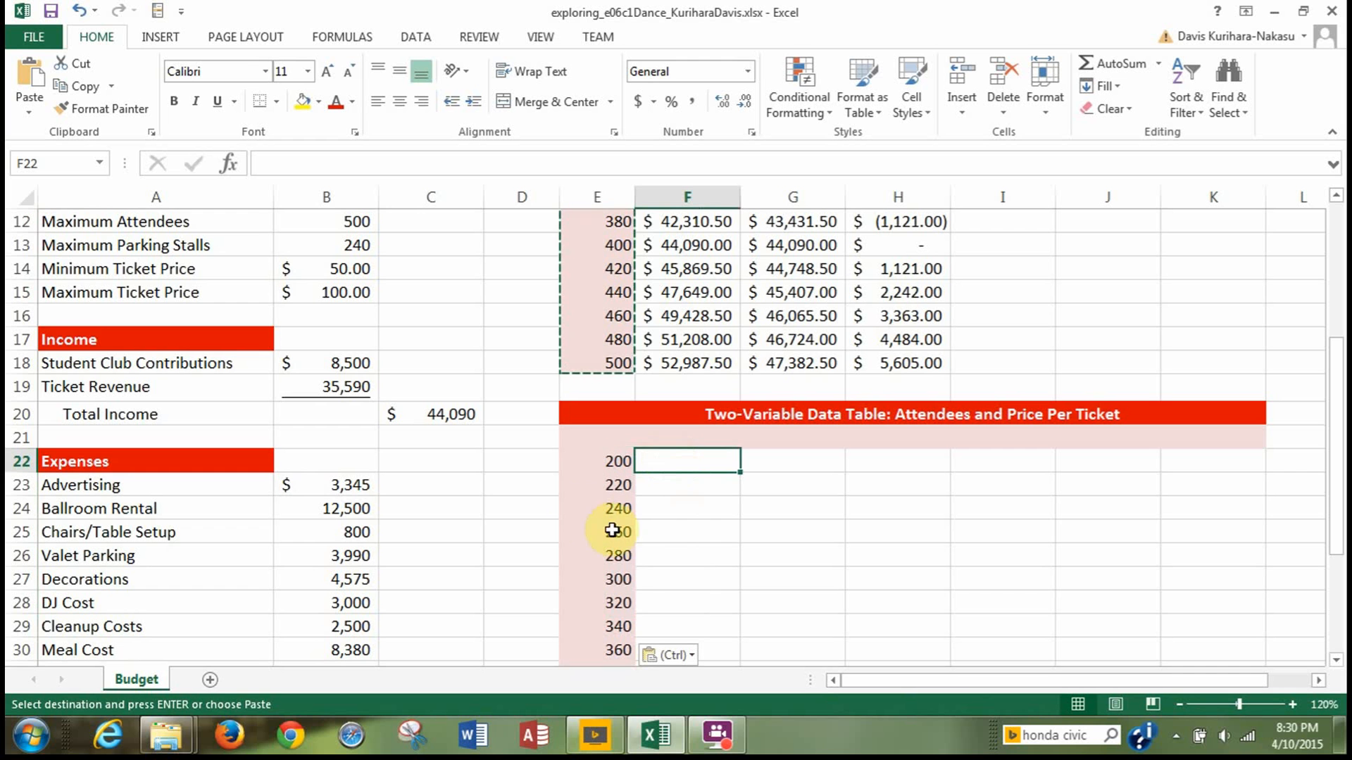
pyautogui.press('Escape')
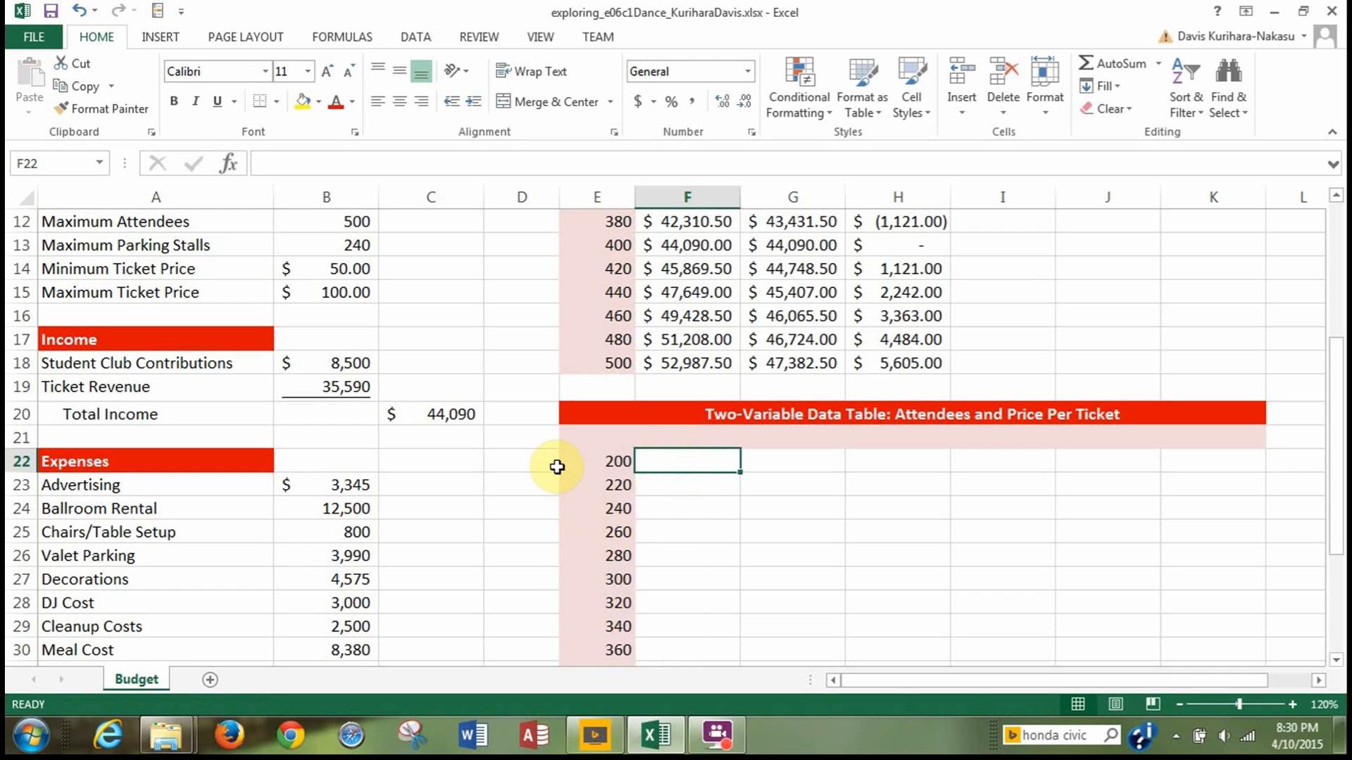
# Enter $50 in F21 and $60 in G21, and extend the ticket price series through K21 up to $100.
pyautogui.scroll(-3, 580, 485)
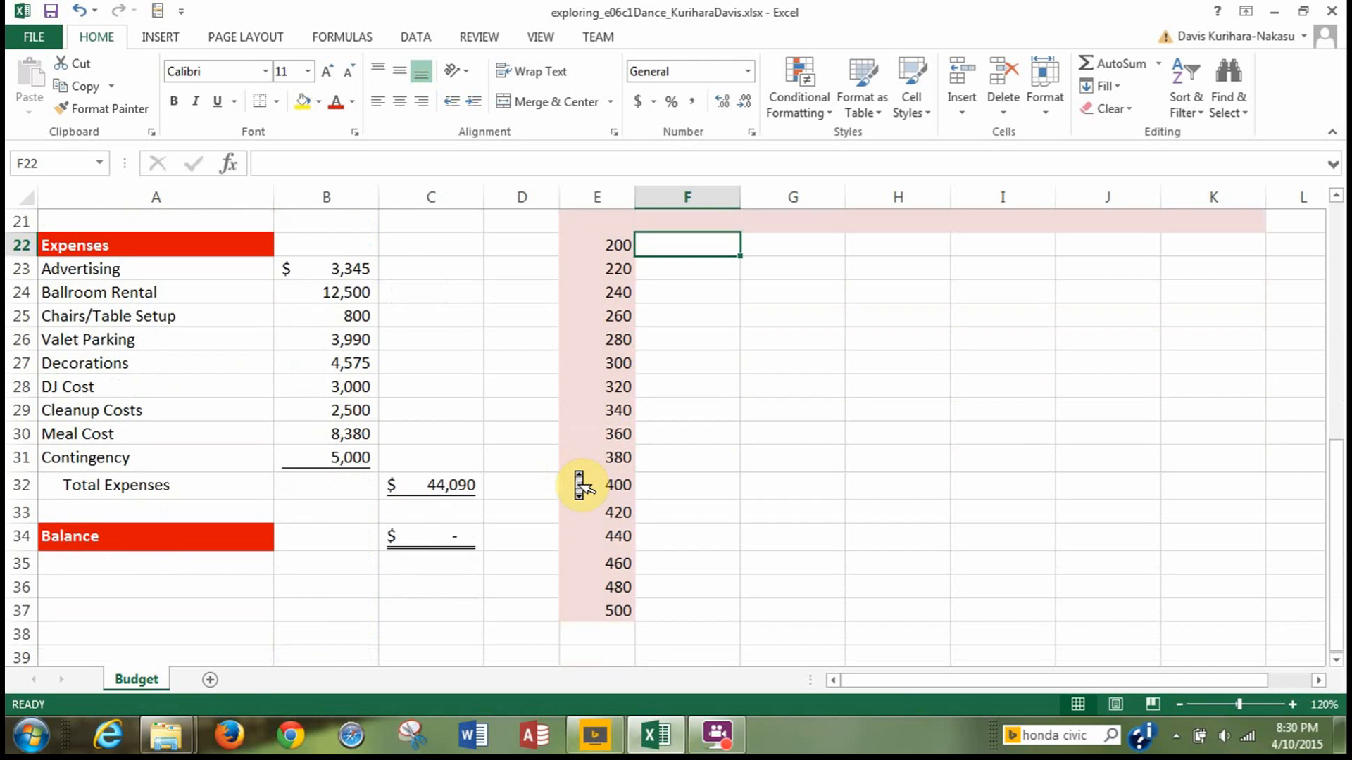
pyautogui.scroll(-1, 580, 486)
pyautogui.scroll(2, 580, 485)
pyautogui.scroll(-2, 580, 486)
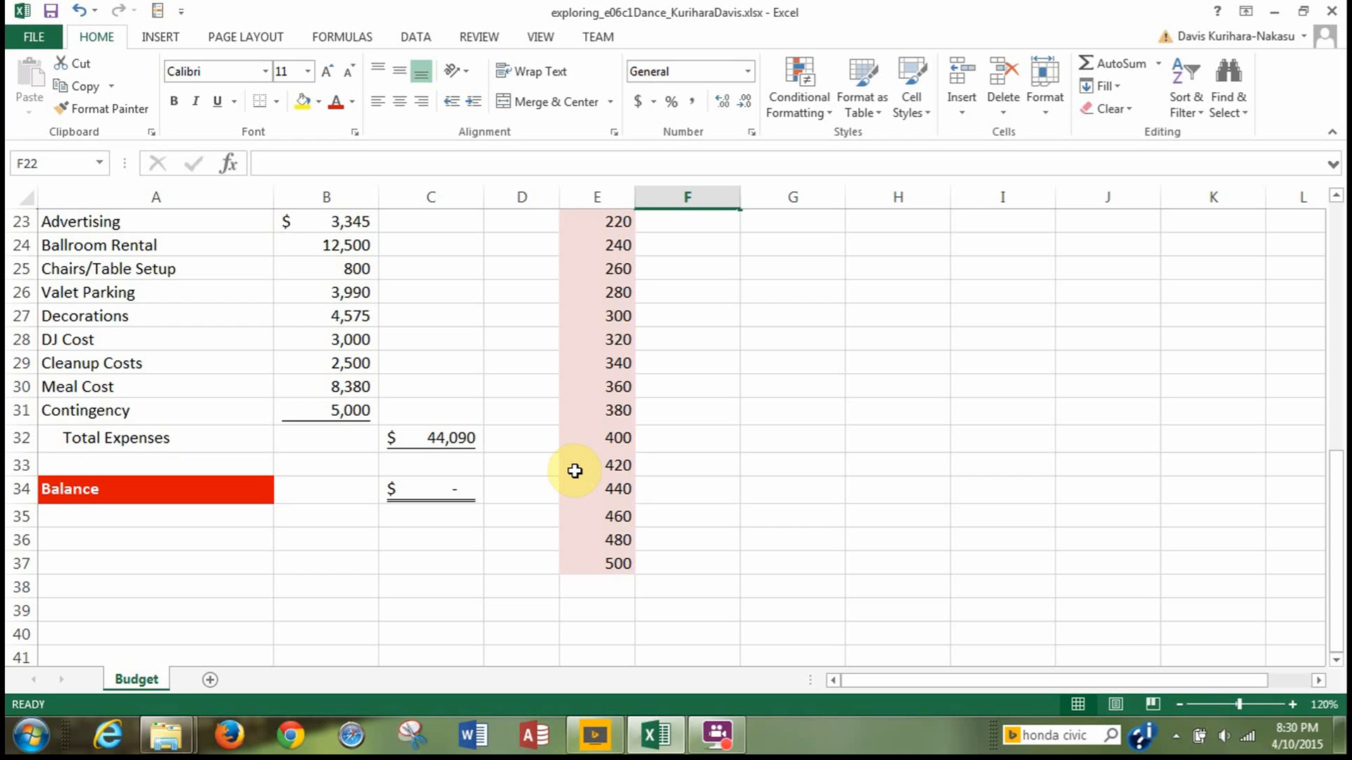
pyautogui.scroll(6, 575, 471)
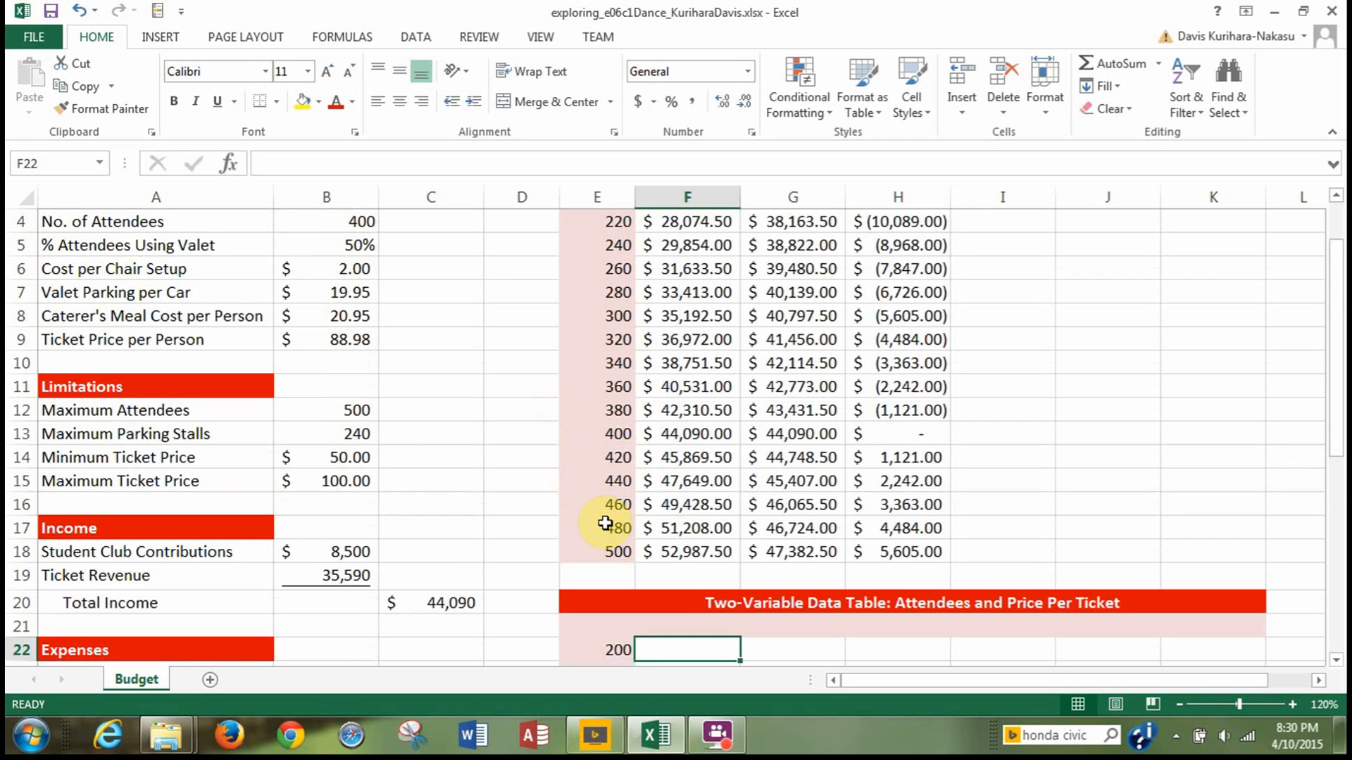
pyautogui.scroll(-2, 628, 573)
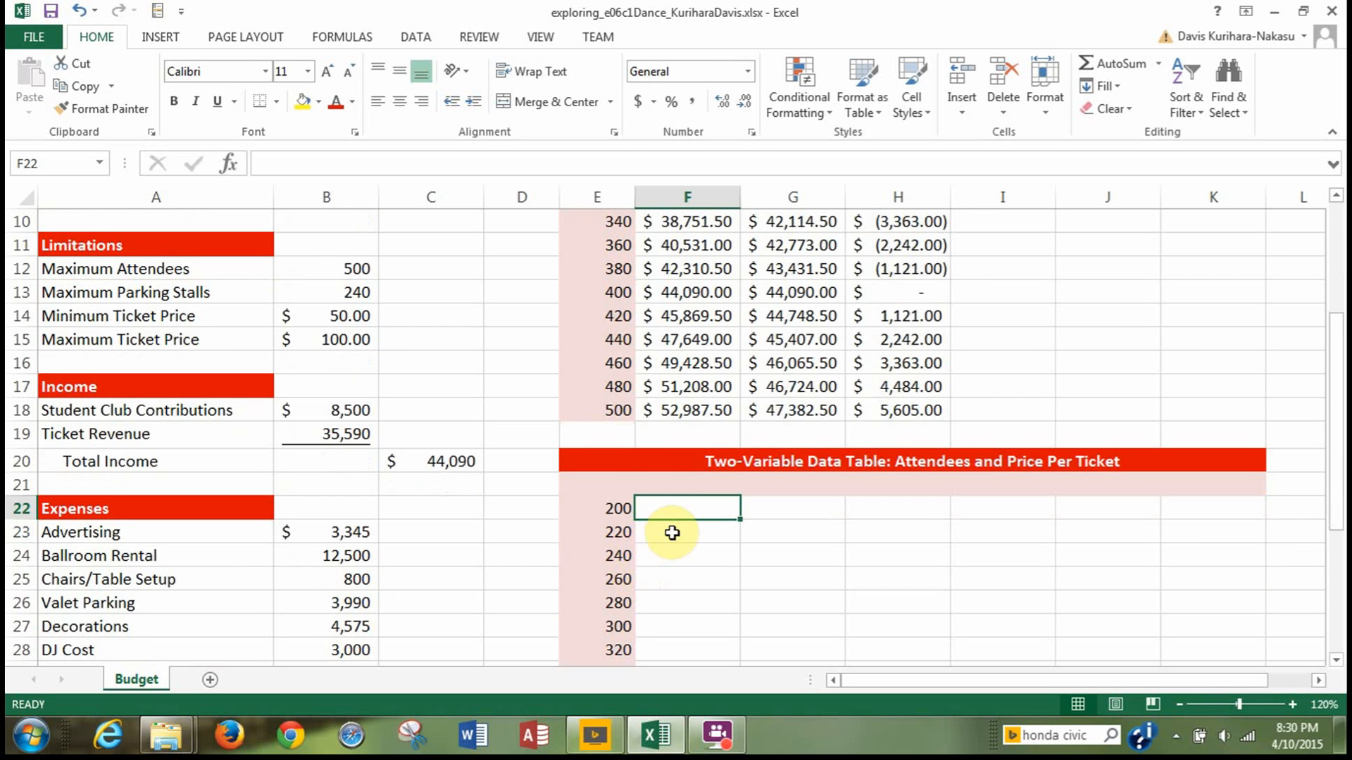
pyautogui.click(672, 485)
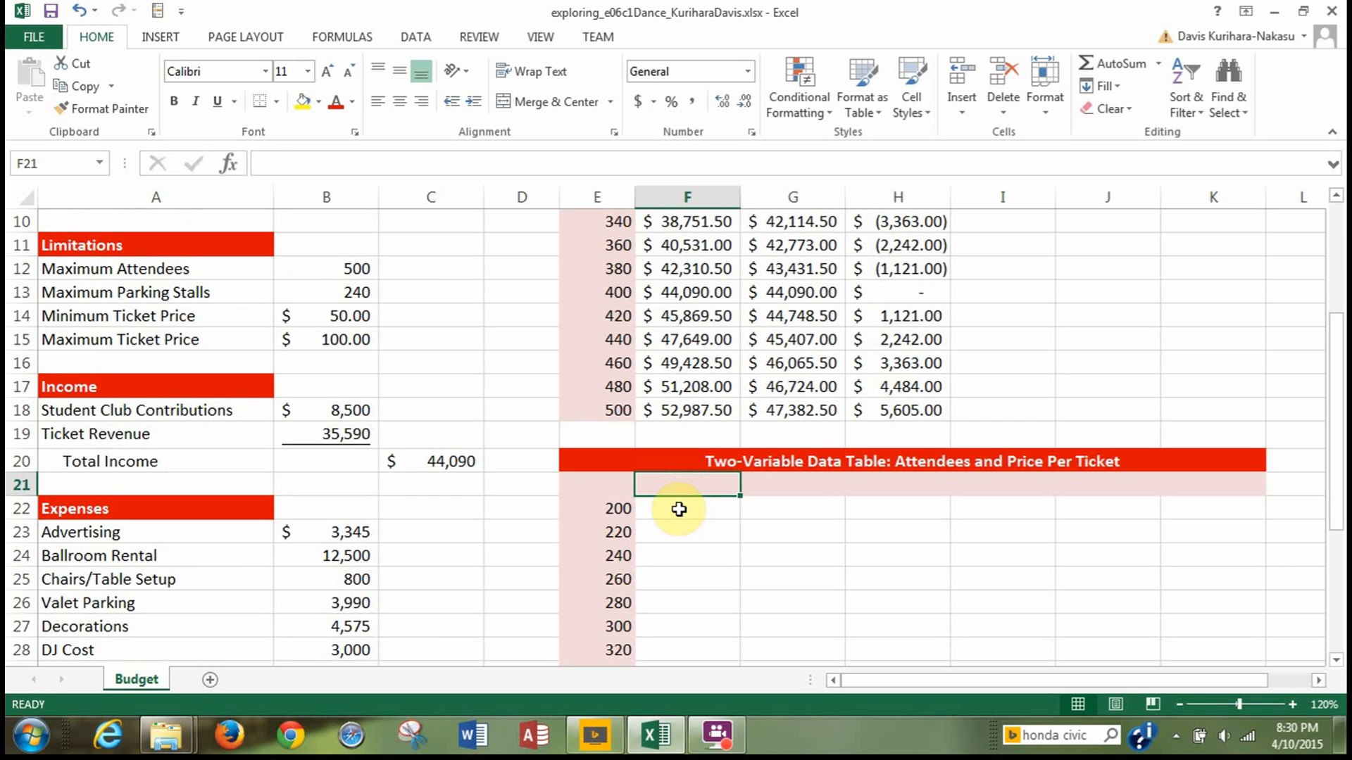
pyautogui.write('$50')
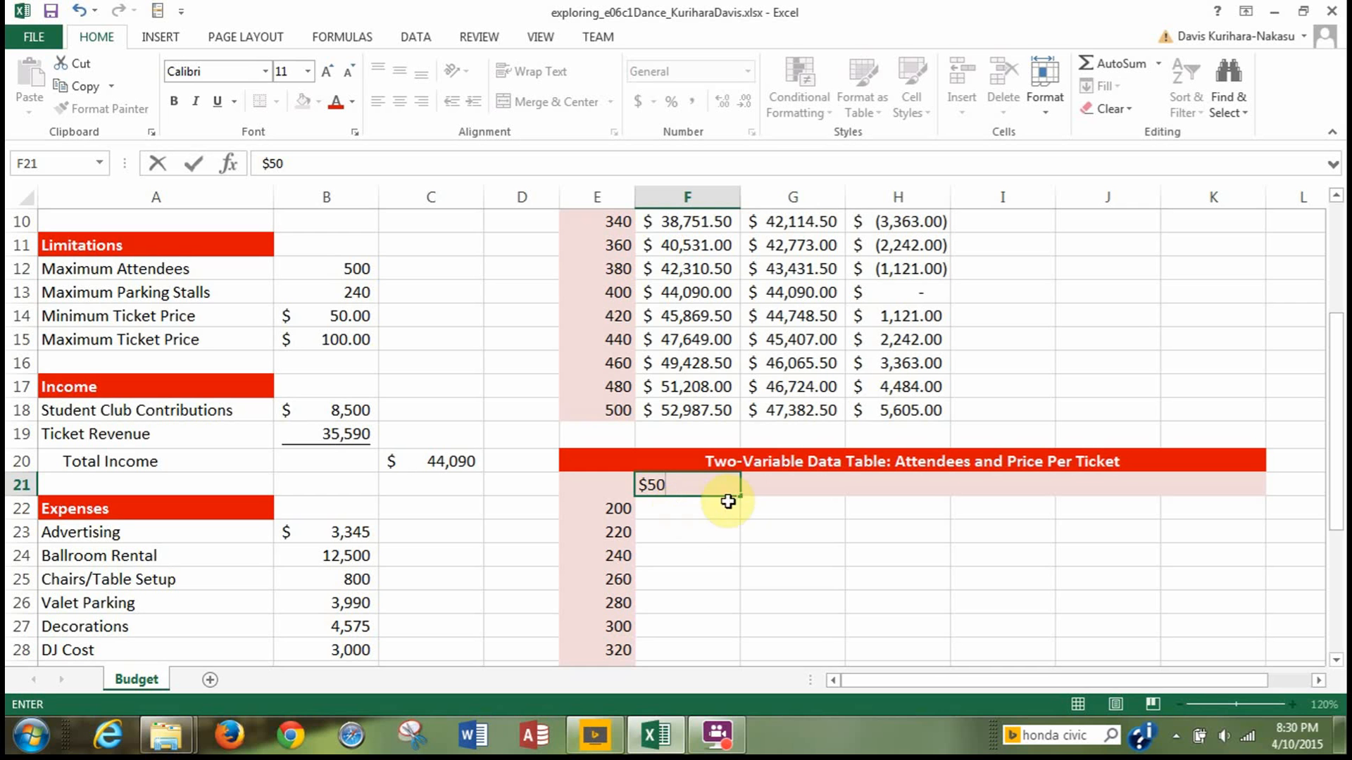
pyautogui.click(770, 490)
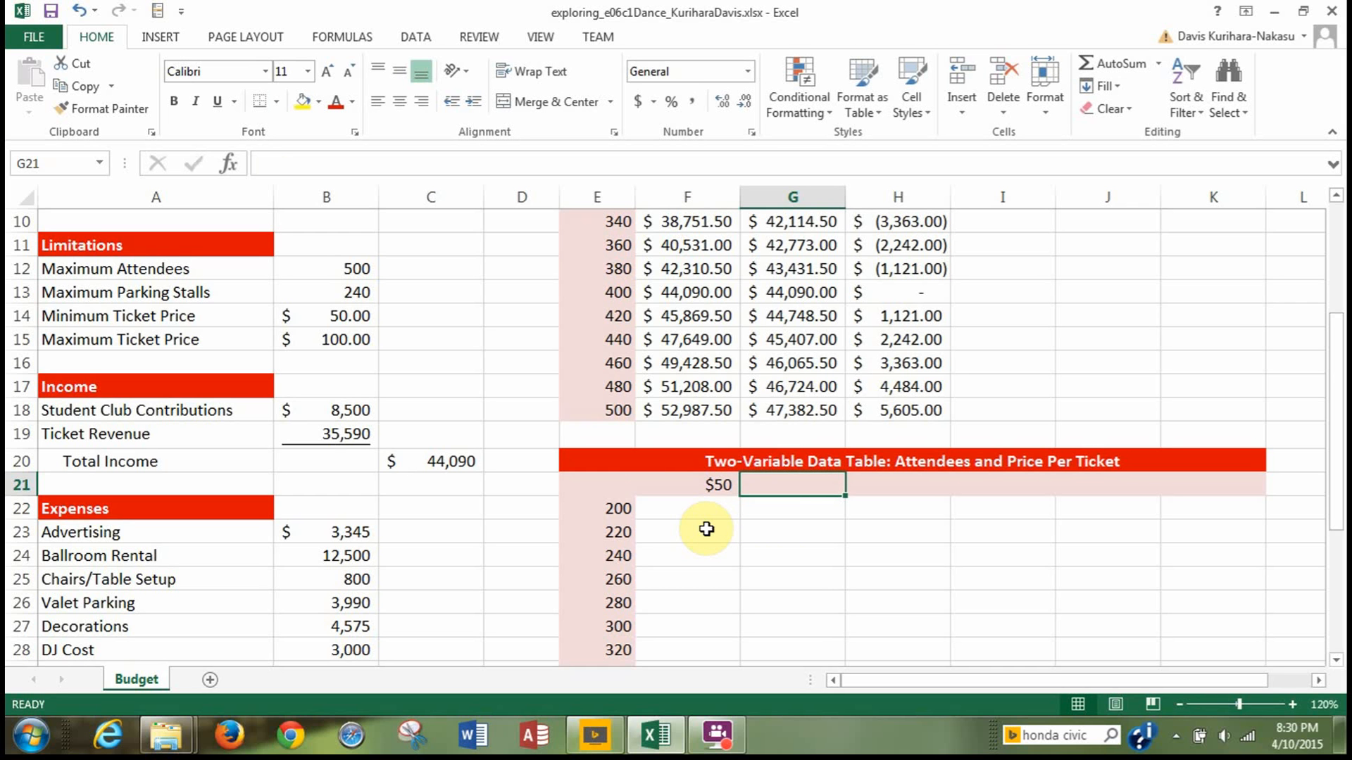
pyautogui.write('$60')
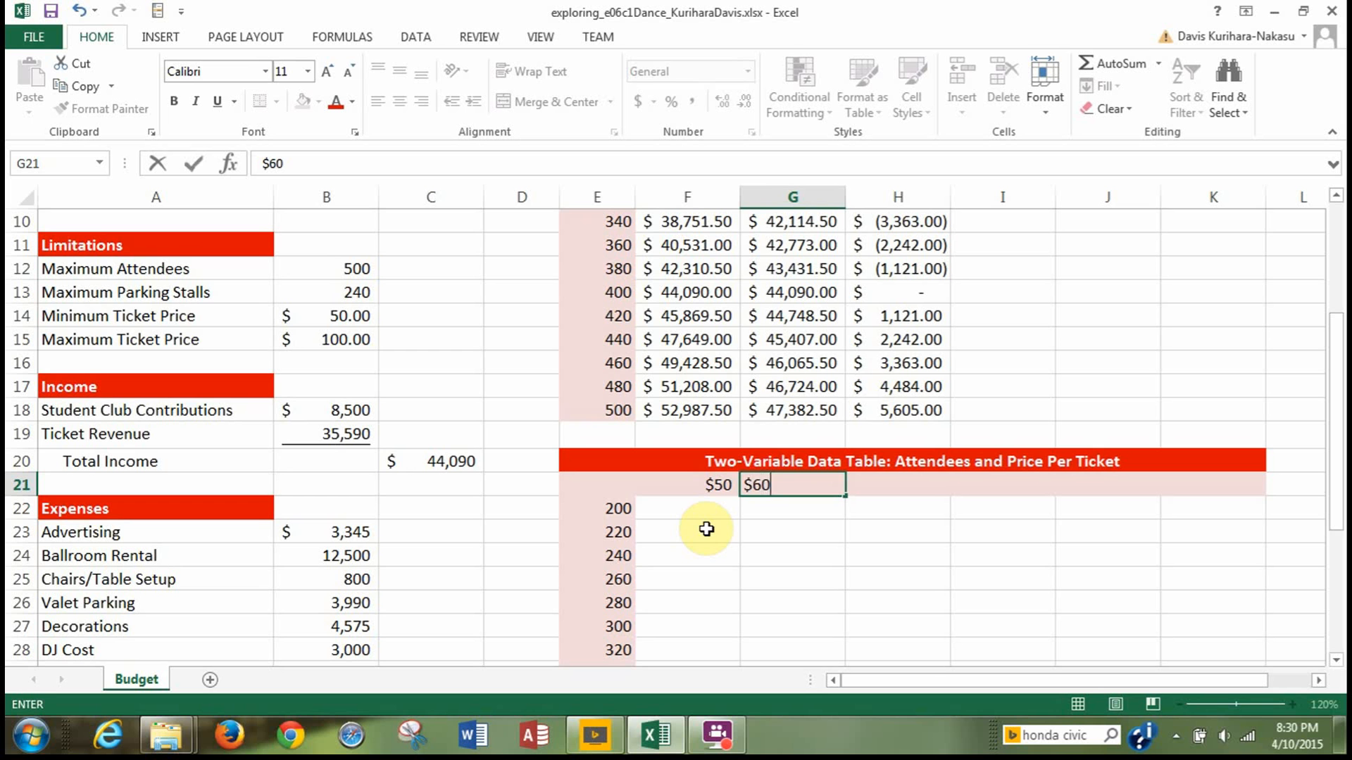
pyautogui.click(863, 494)
pyautogui.moveTo(669, 488); pyautogui.dragTo(780, 487)
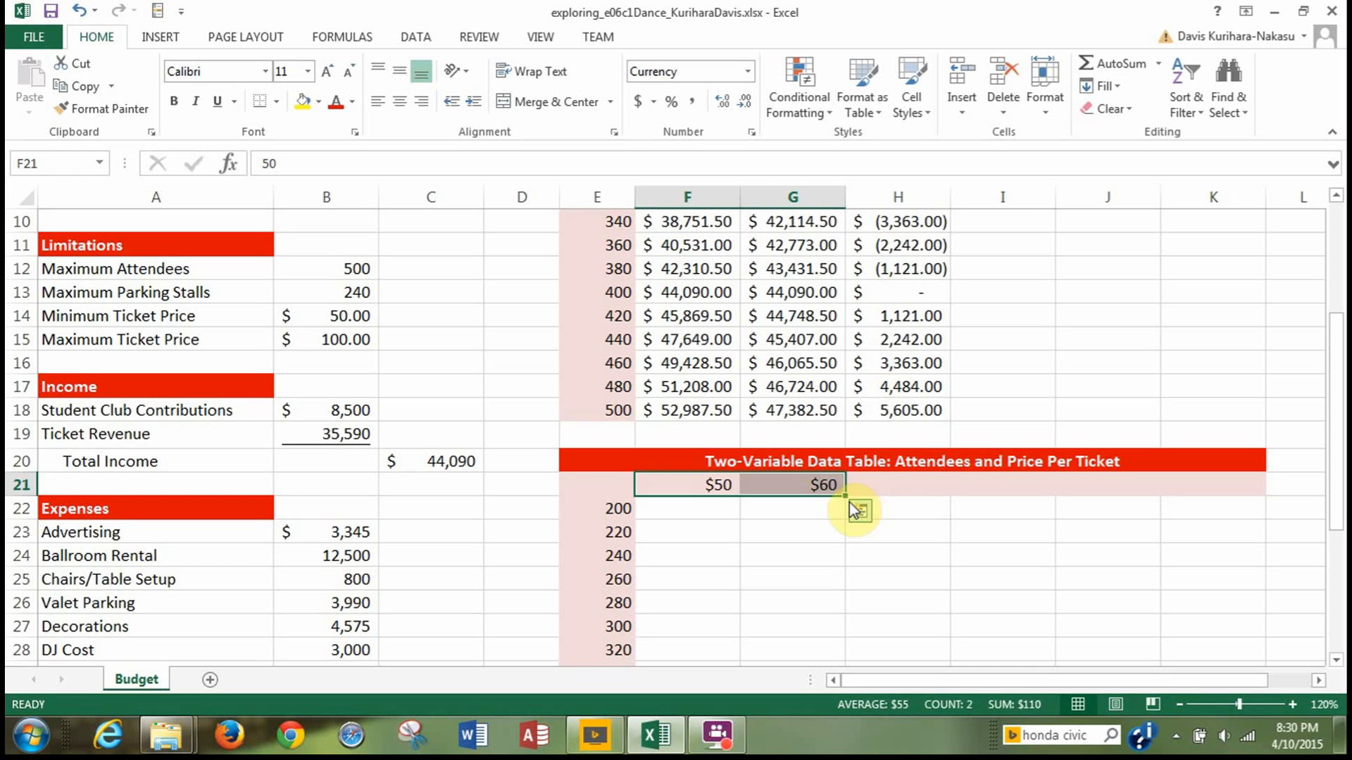
pyautogui.moveTo(845, 498); pyautogui.dragTo(1217, 480)
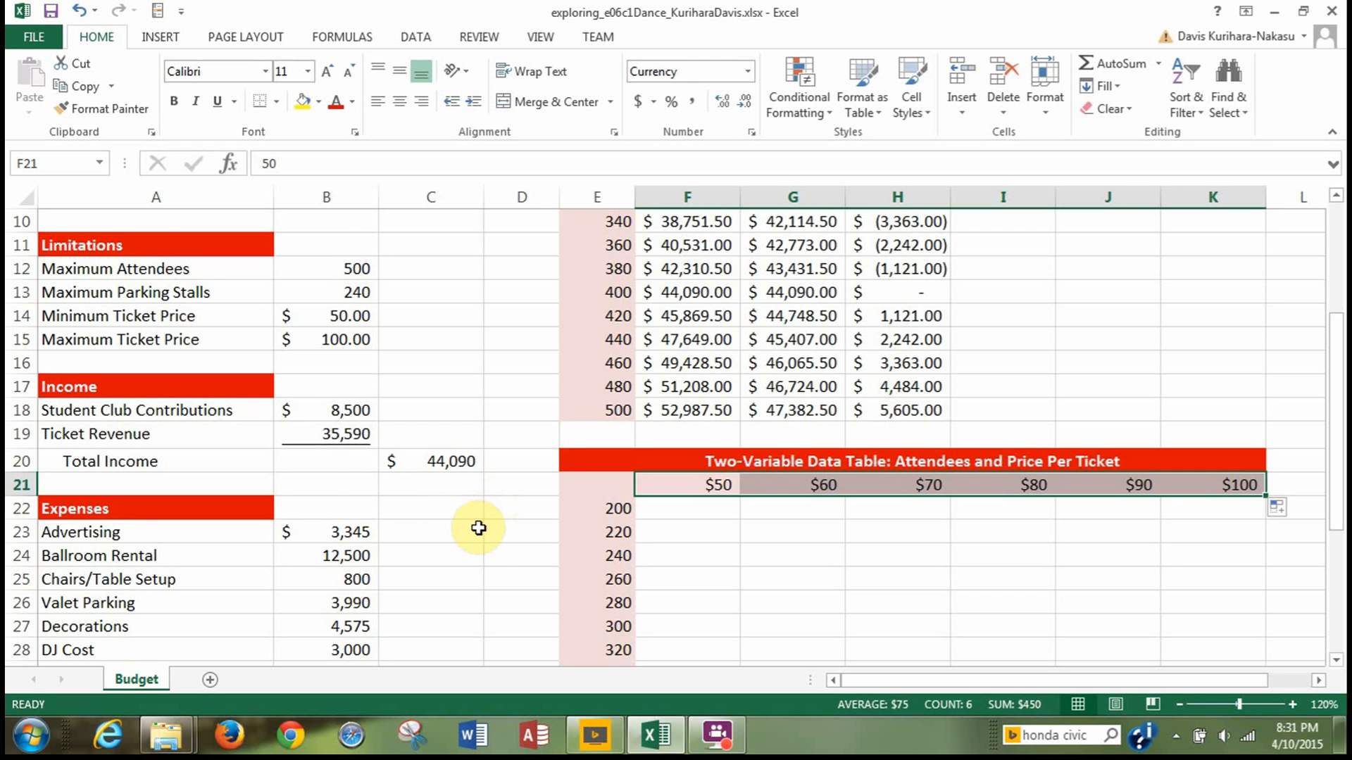
# Enter a formula in E21 that references the budget balance in C34, as the two-variable table's result formula.
pyautogui.scroll(-4, 478, 528)
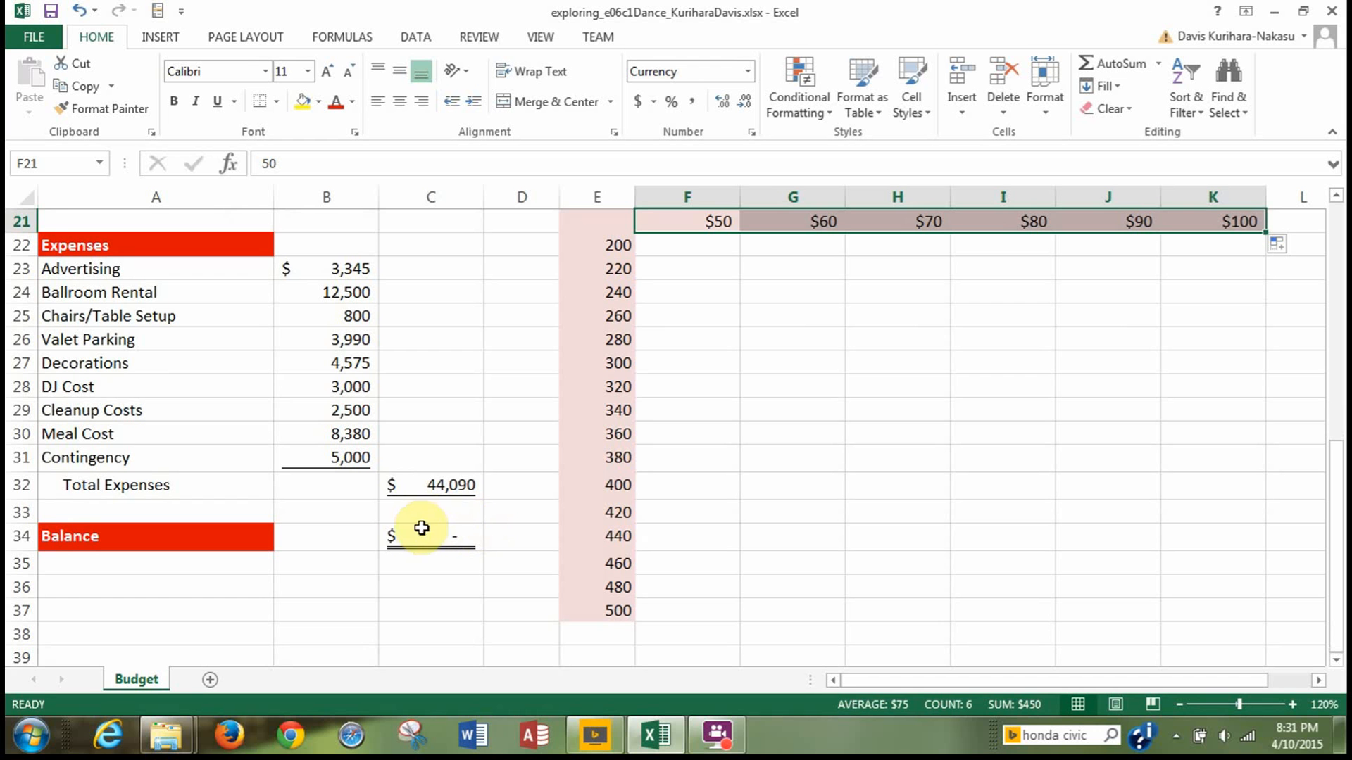
pyautogui.scroll(4, 519, 529)
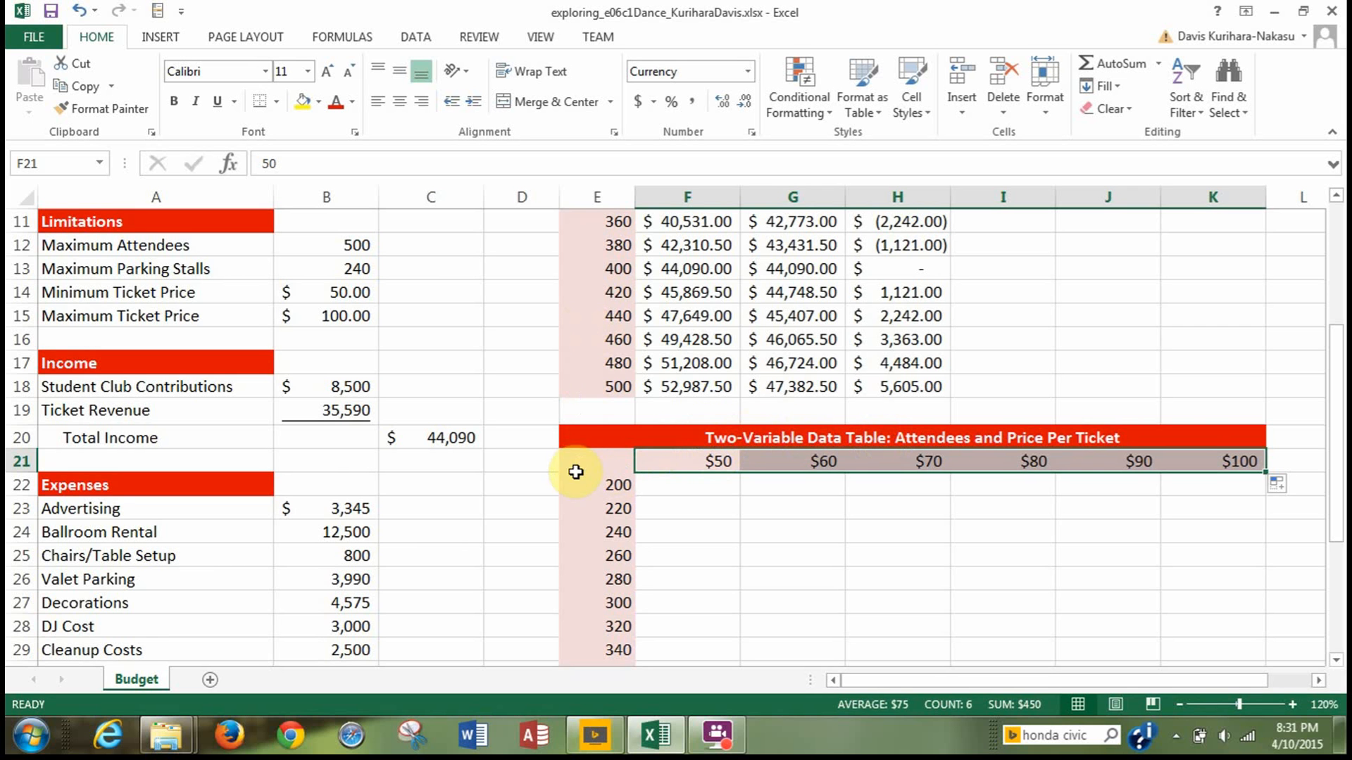
pyautogui.click(600, 462)
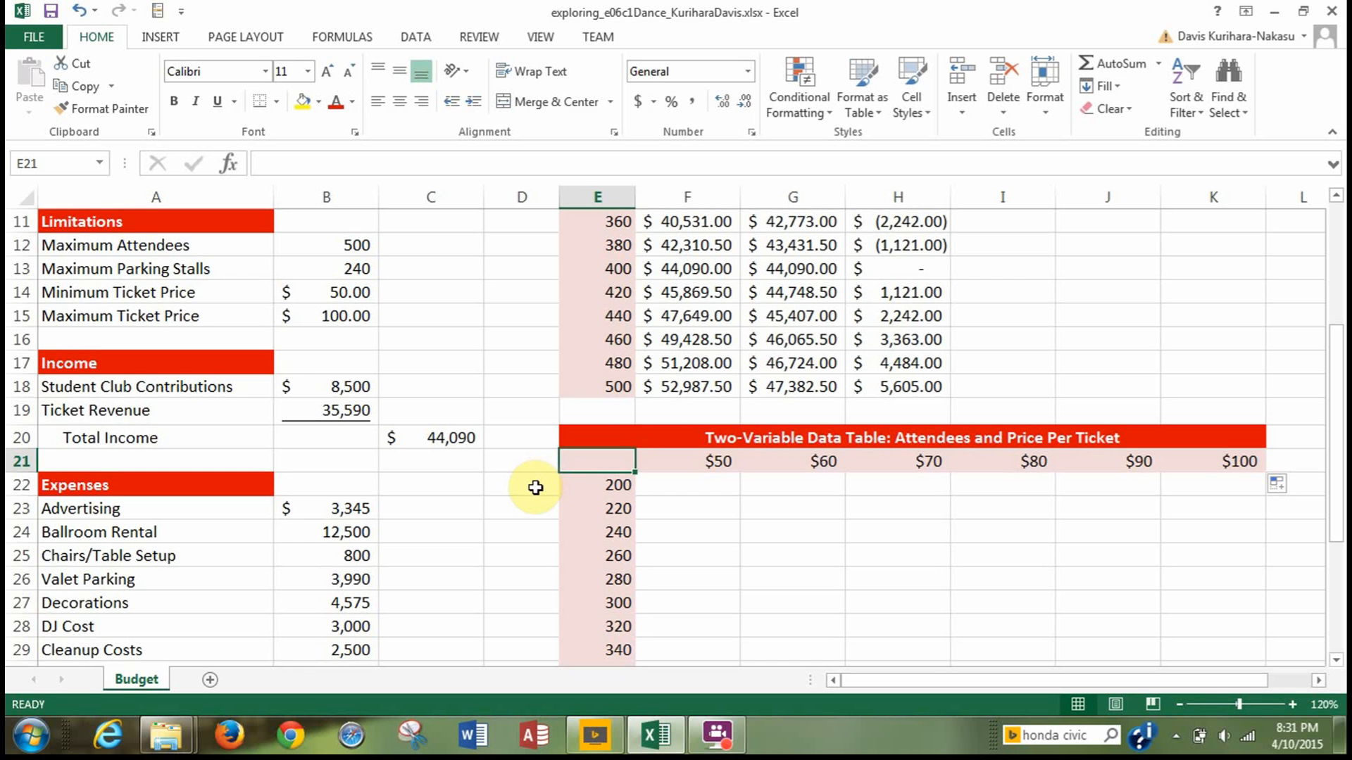
pyautogui.write('=')
pyautogui.scroll(-2, 537, 493)
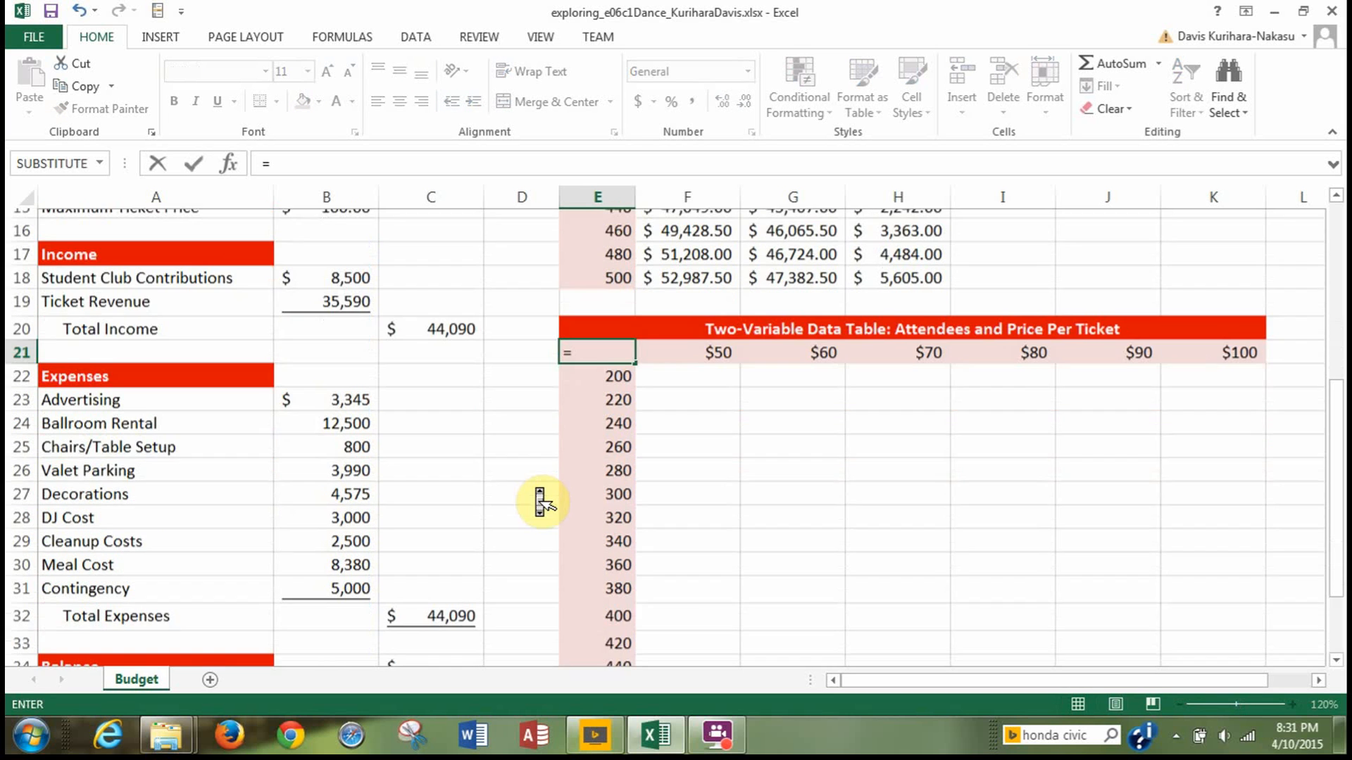
pyautogui.scroll(-1, 541, 502)
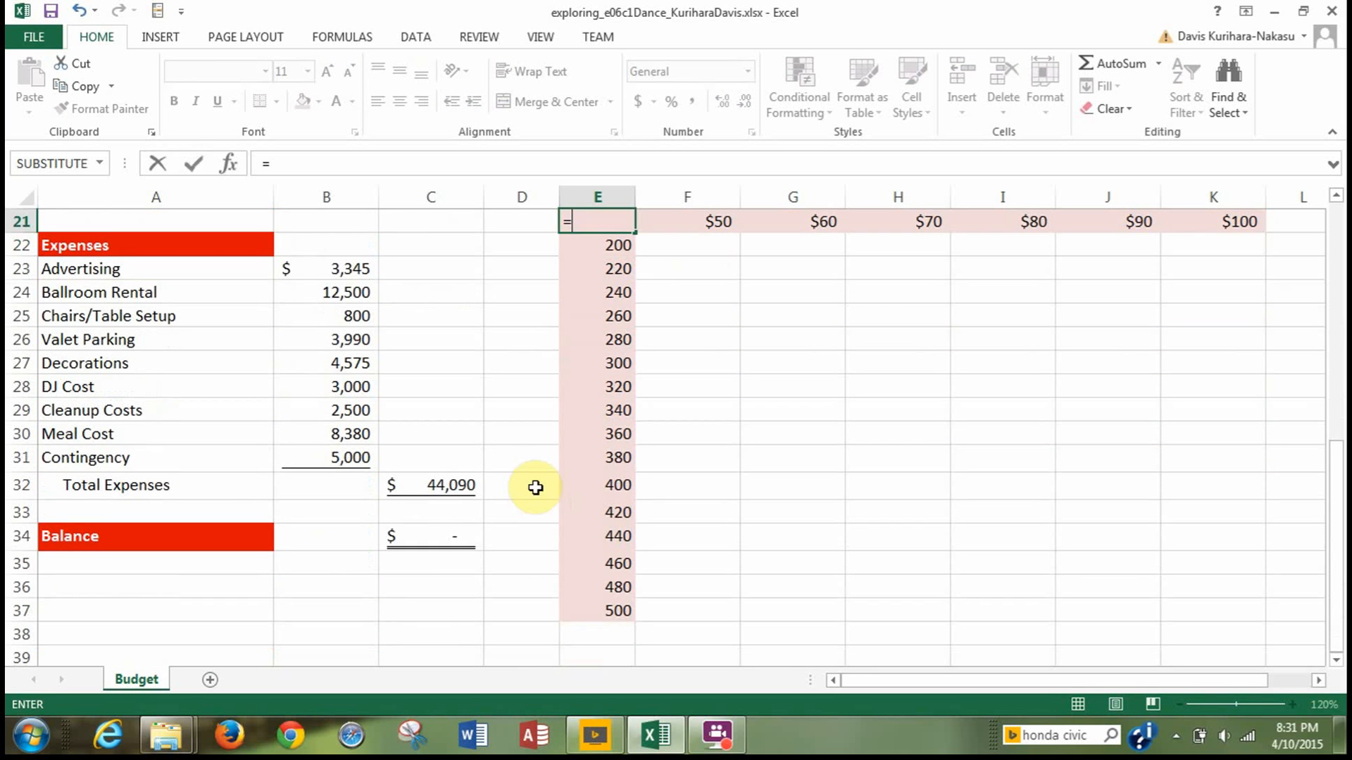
pyautogui.click(429, 539)
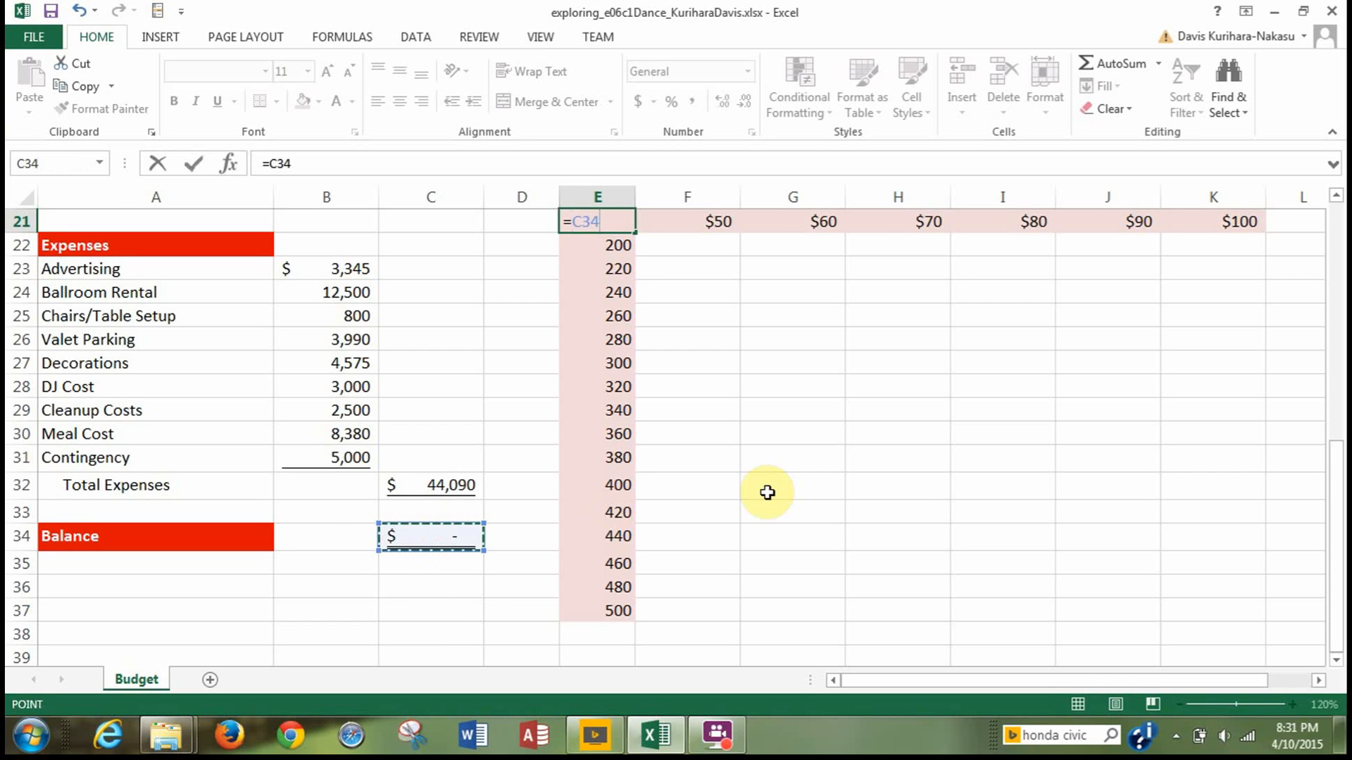
pyautogui.scroll(2, 769, 493)
pyautogui.scroll(1, 772, 505)
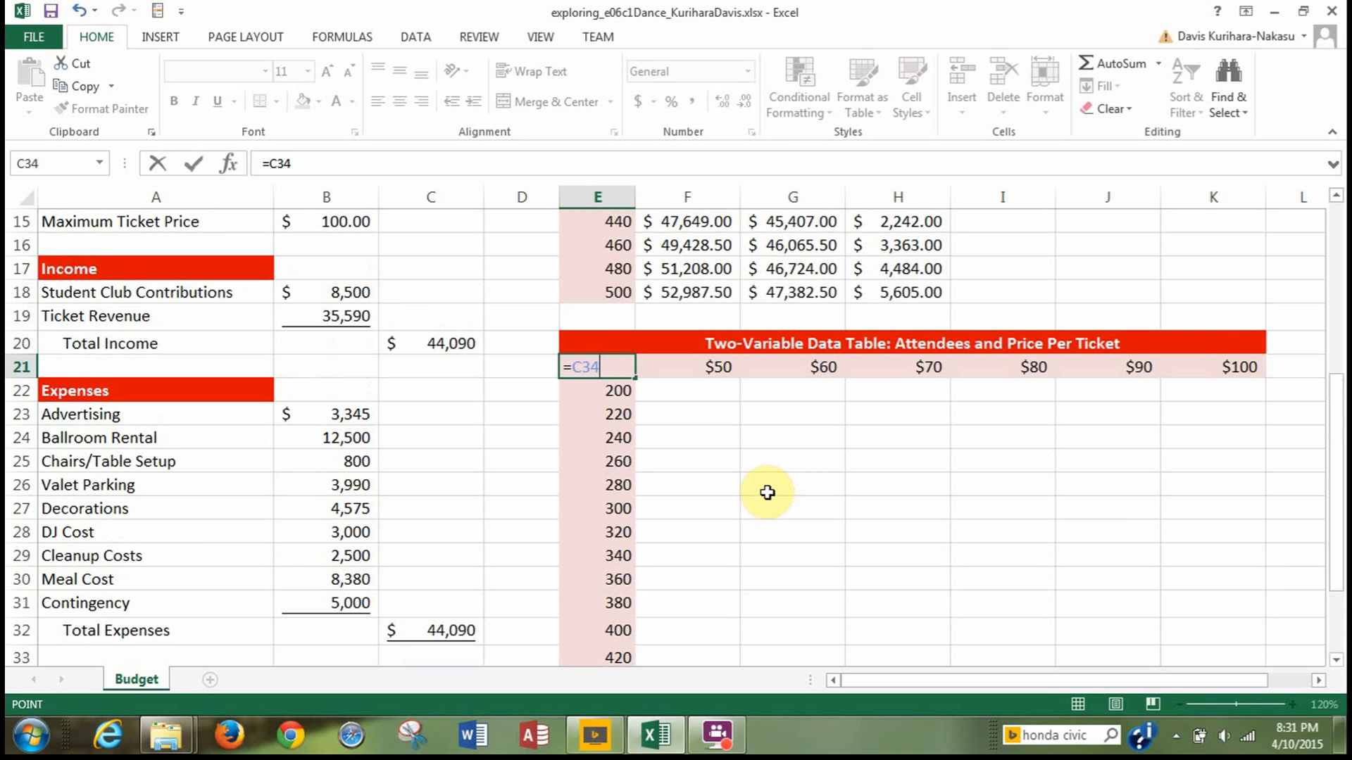
pyautogui.press('Return')
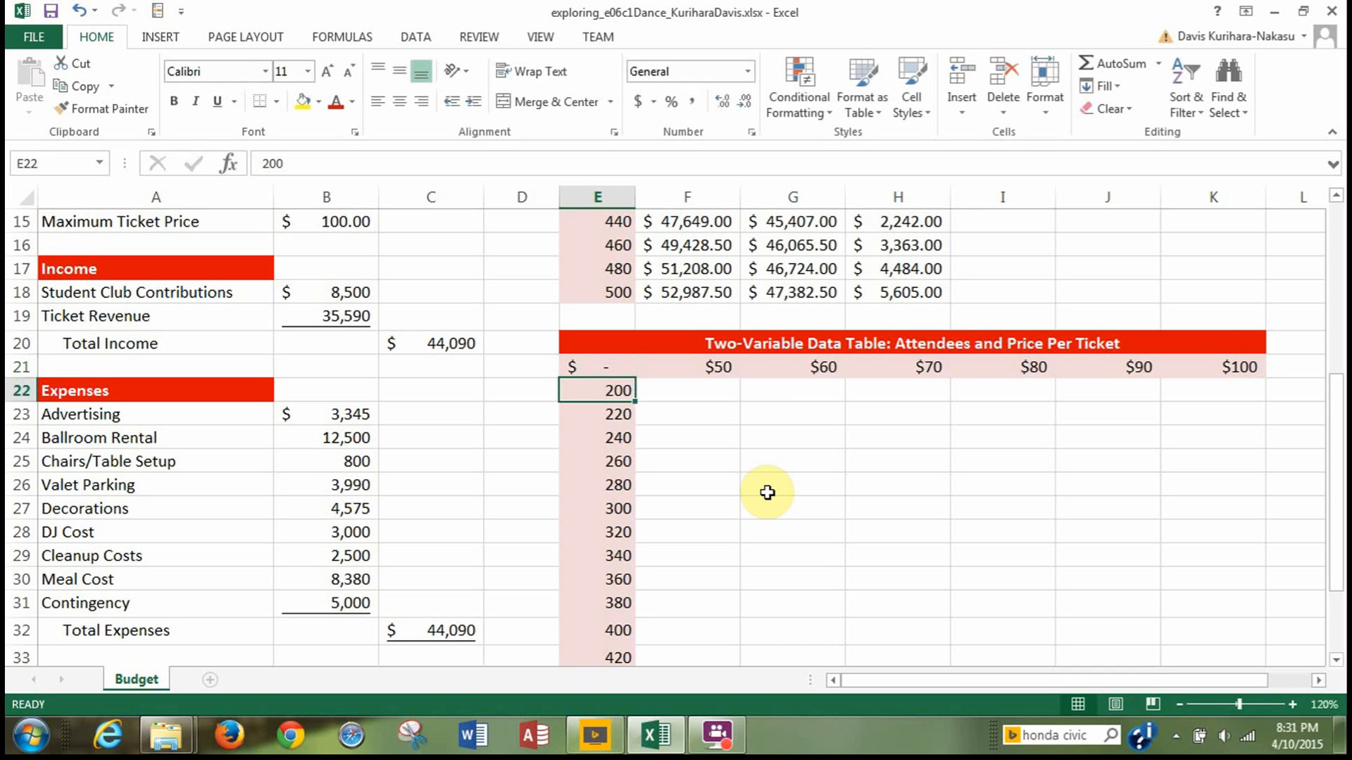
# Start a What-If data table on E21:K37 with the ticket price per person, cell B9, as the row input cell.
pyautogui.click(601, 367)
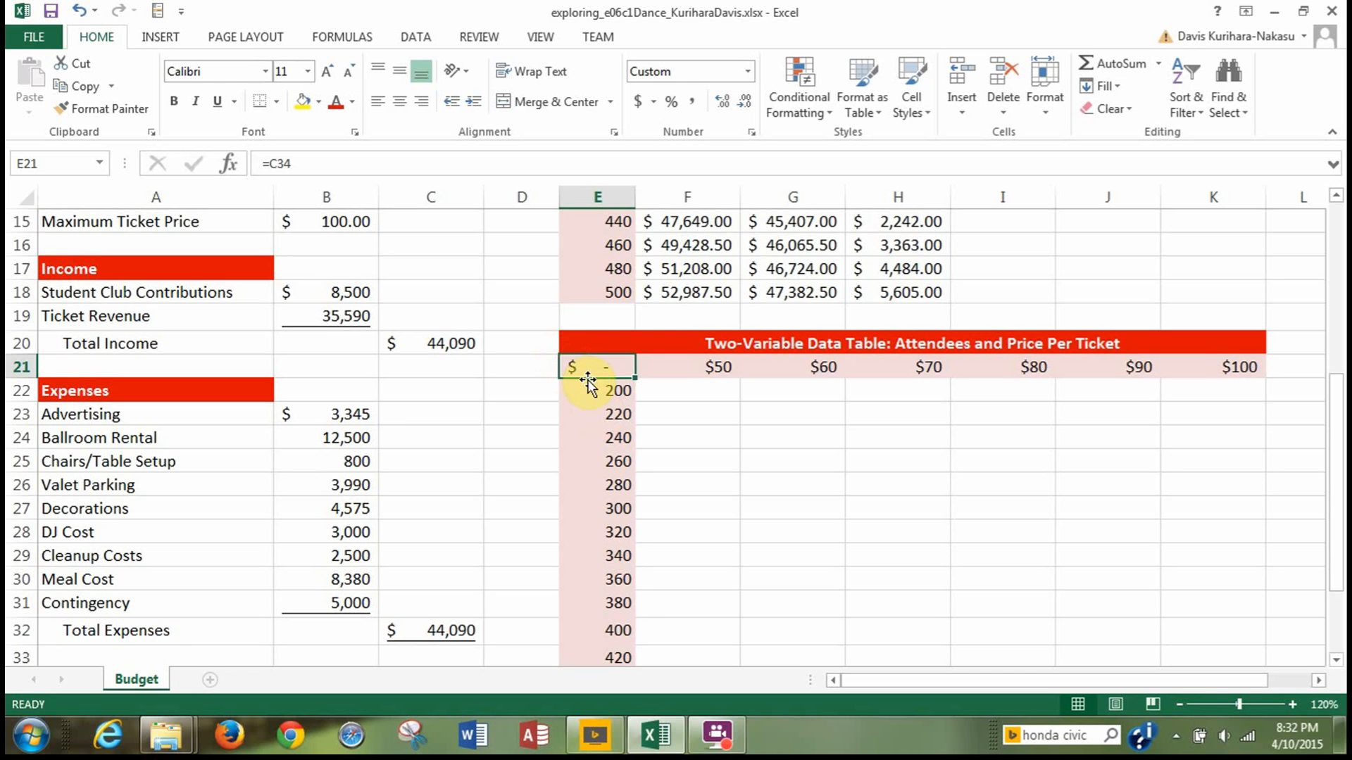
pyautogui.moveTo(581, 368); pyautogui.dragTo(790, 629)
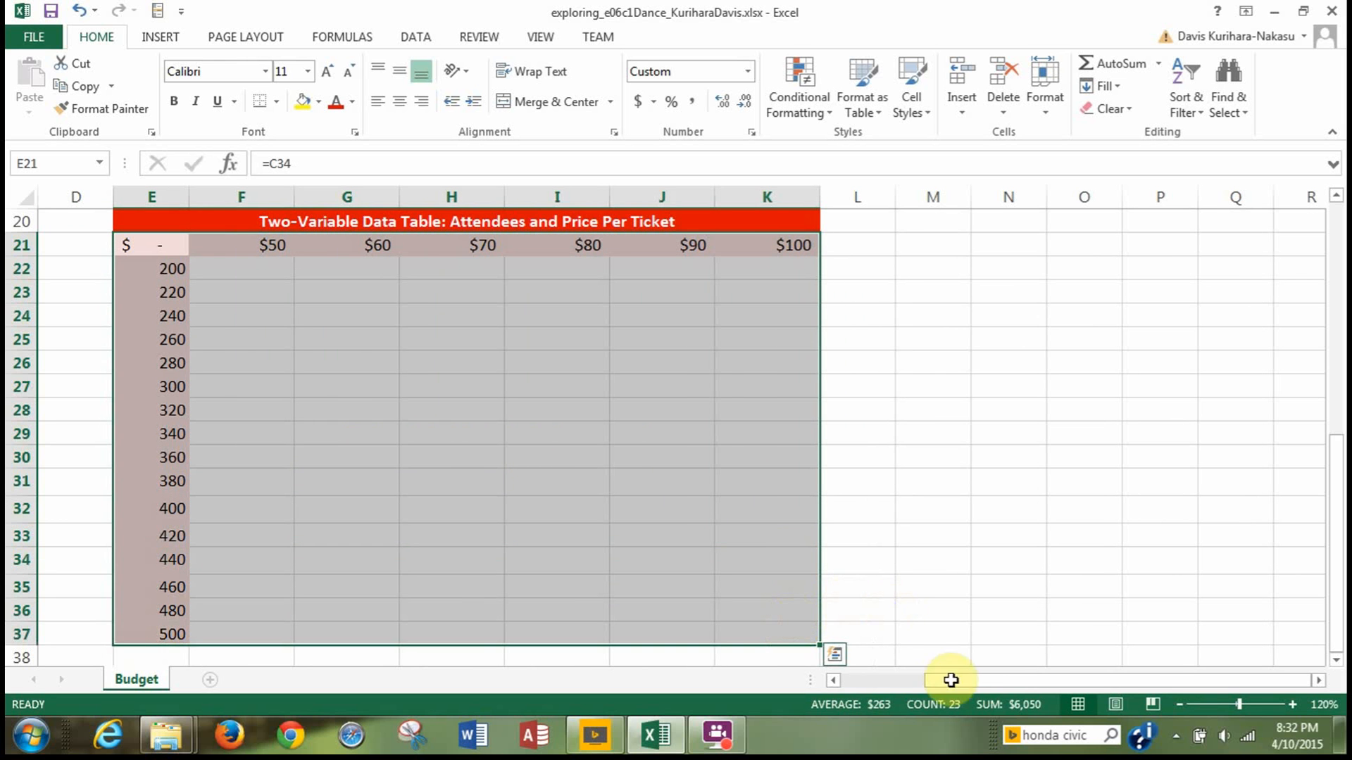
pyautogui.moveTo(960, 688); pyautogui.dragTo(825, 688)
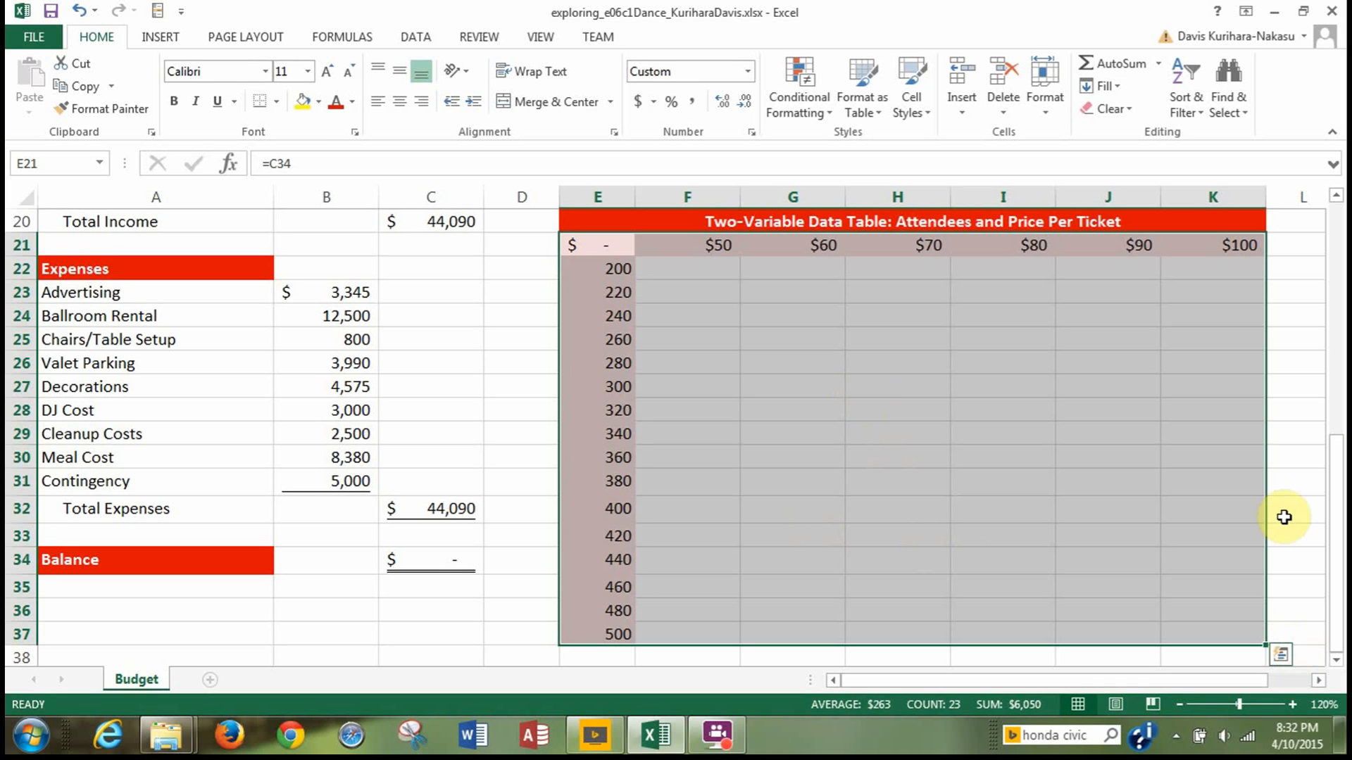
pyautogui.moveTo(1328, 404)
pyautogui.mouseDown()
pyautogui.moveTo(1329, 417)
pyautogui.moveTo(1329, 400)
pyautogui.mouseUp()
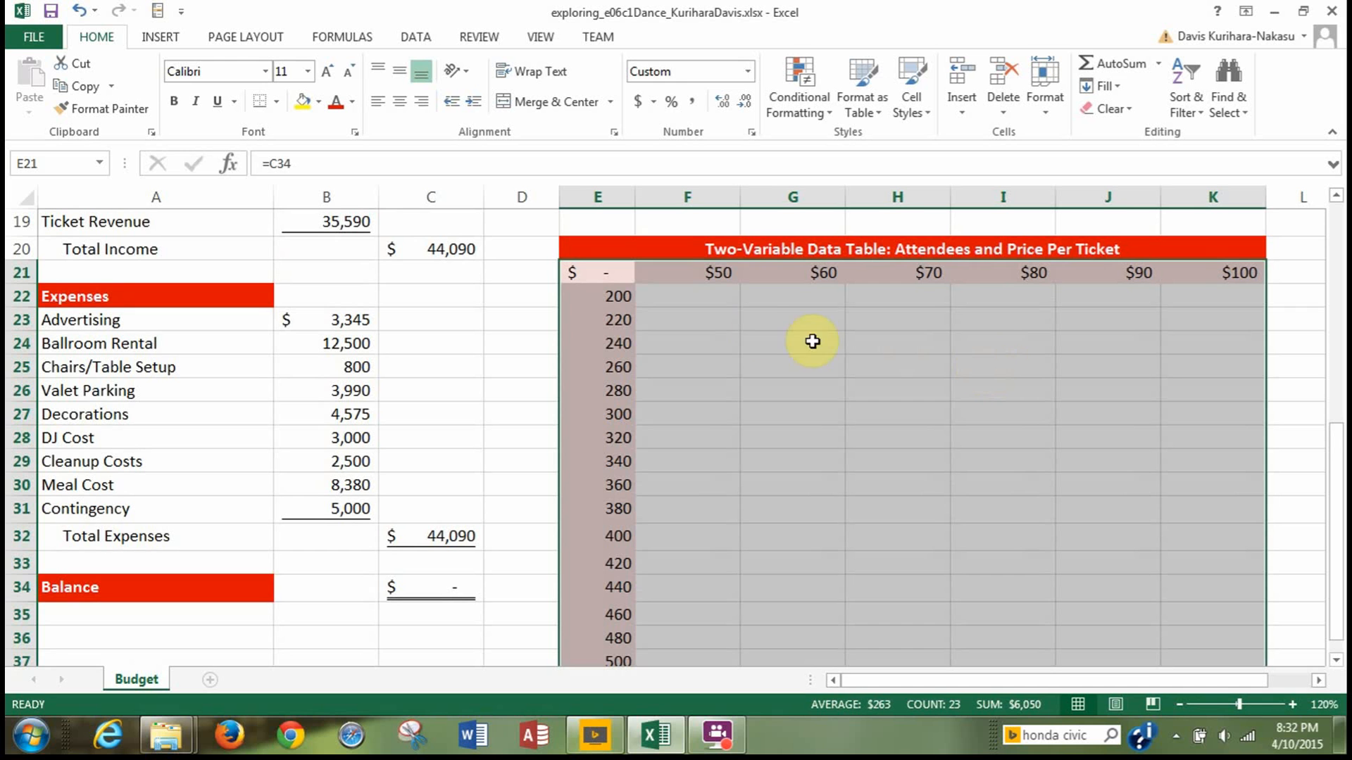
pyautogui.click(415, 36)
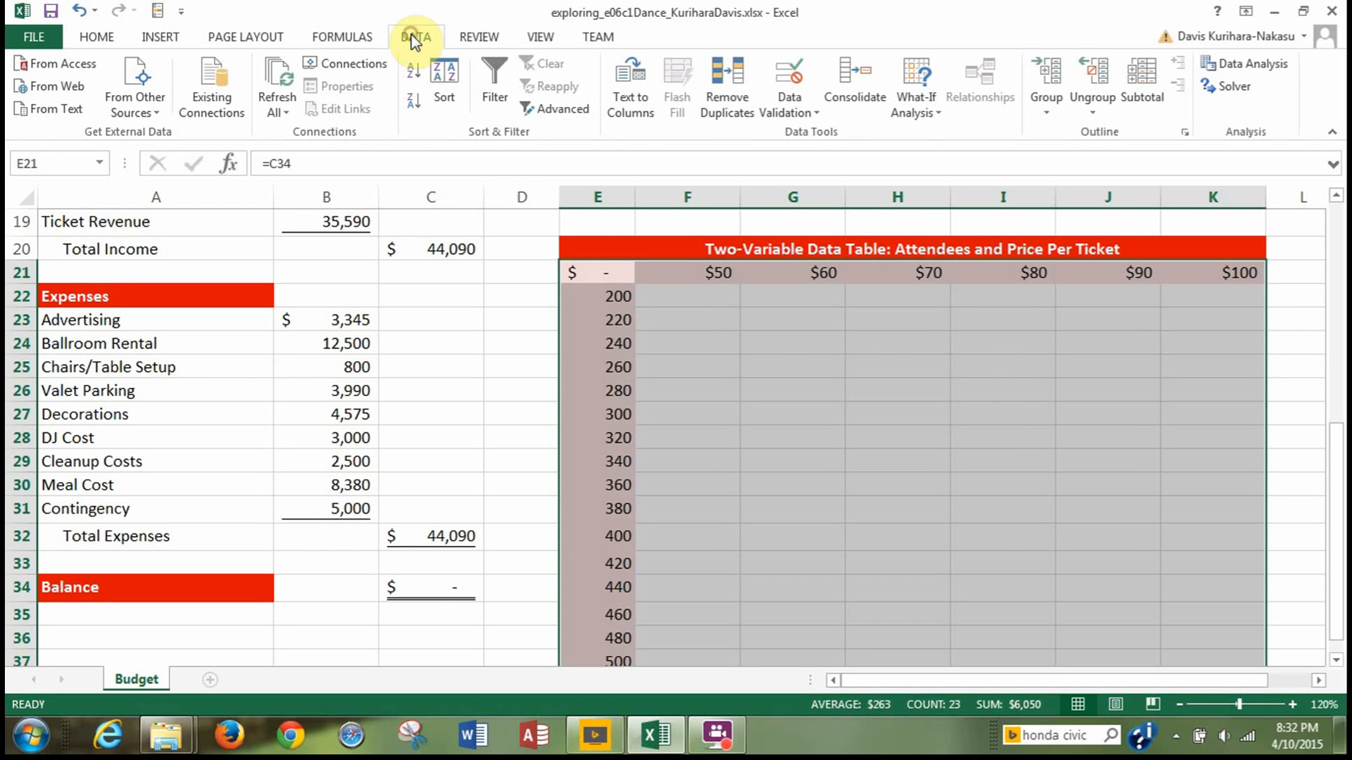
pyautogui.click(915, 104)
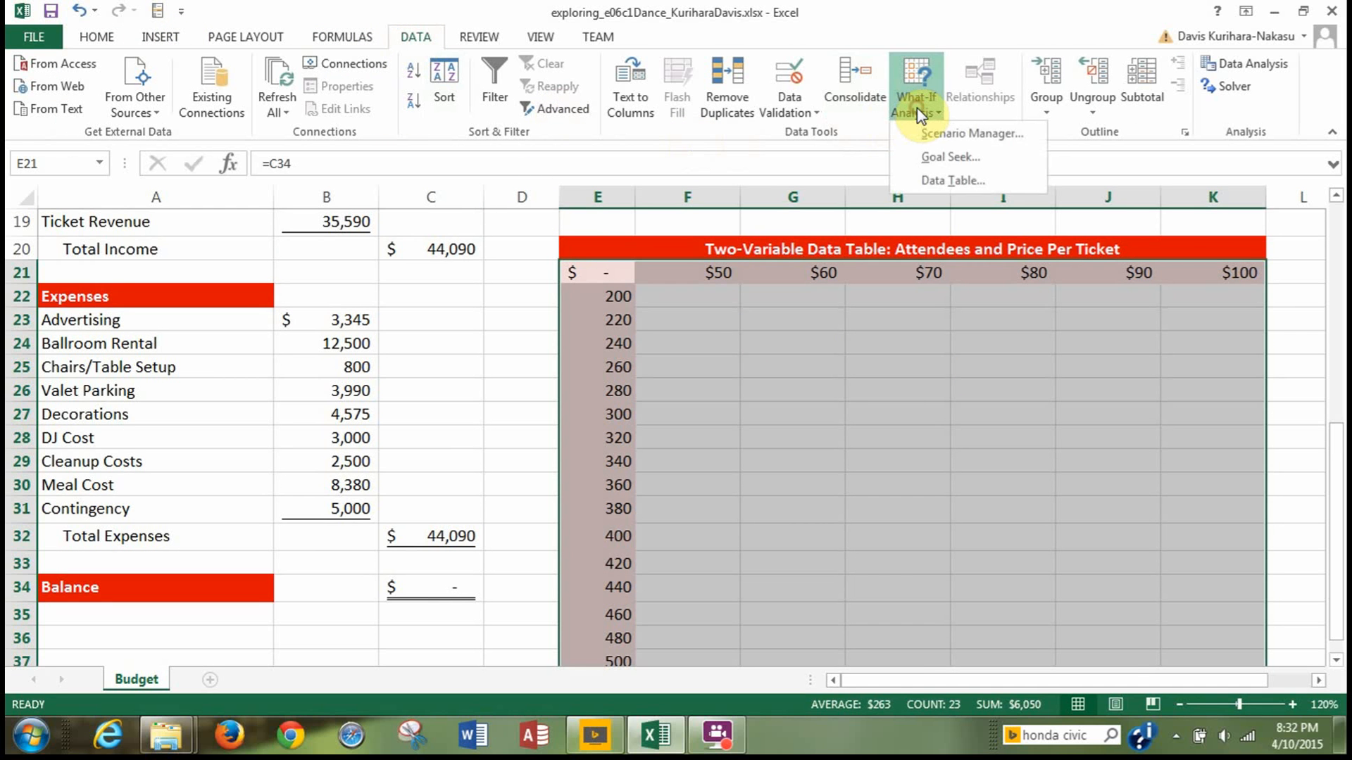
pyautogui.click(931, 180)
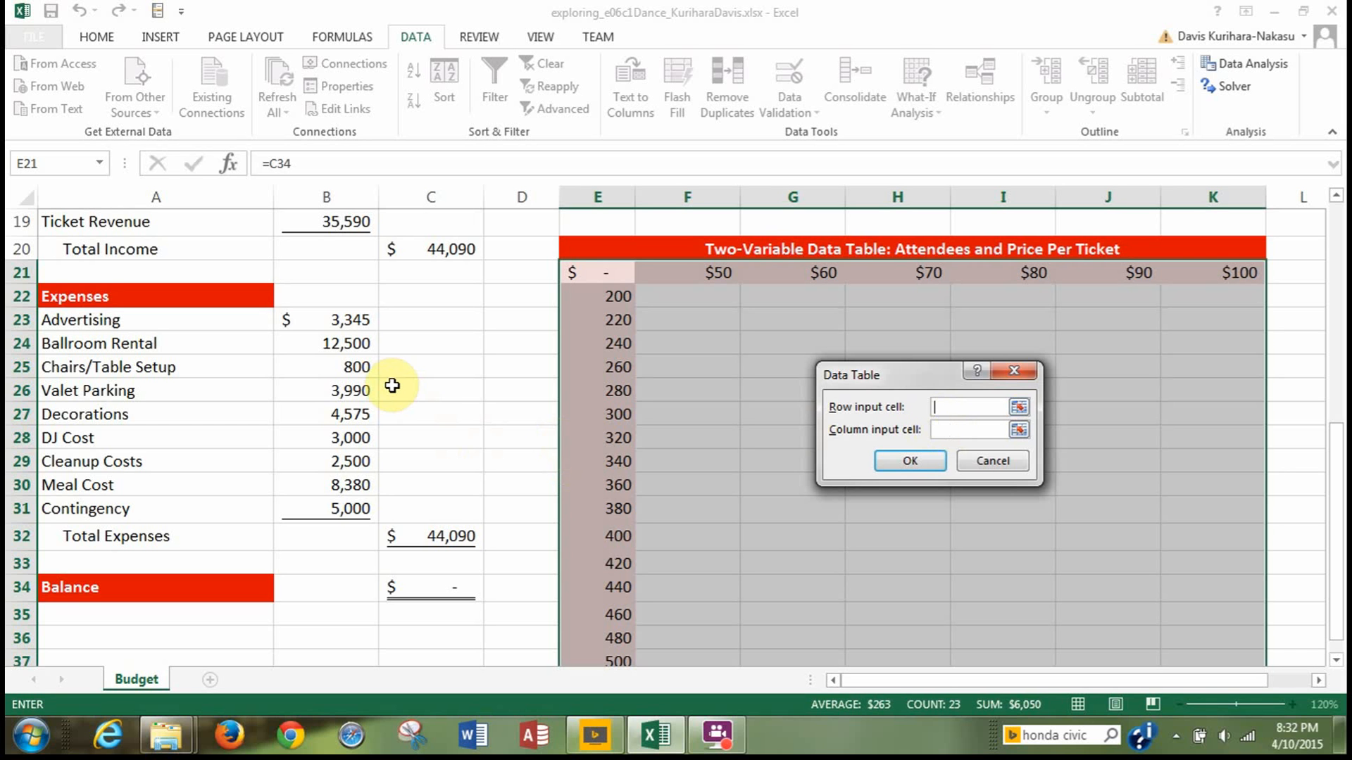
pyautogui.scroll(3, 398, 391)
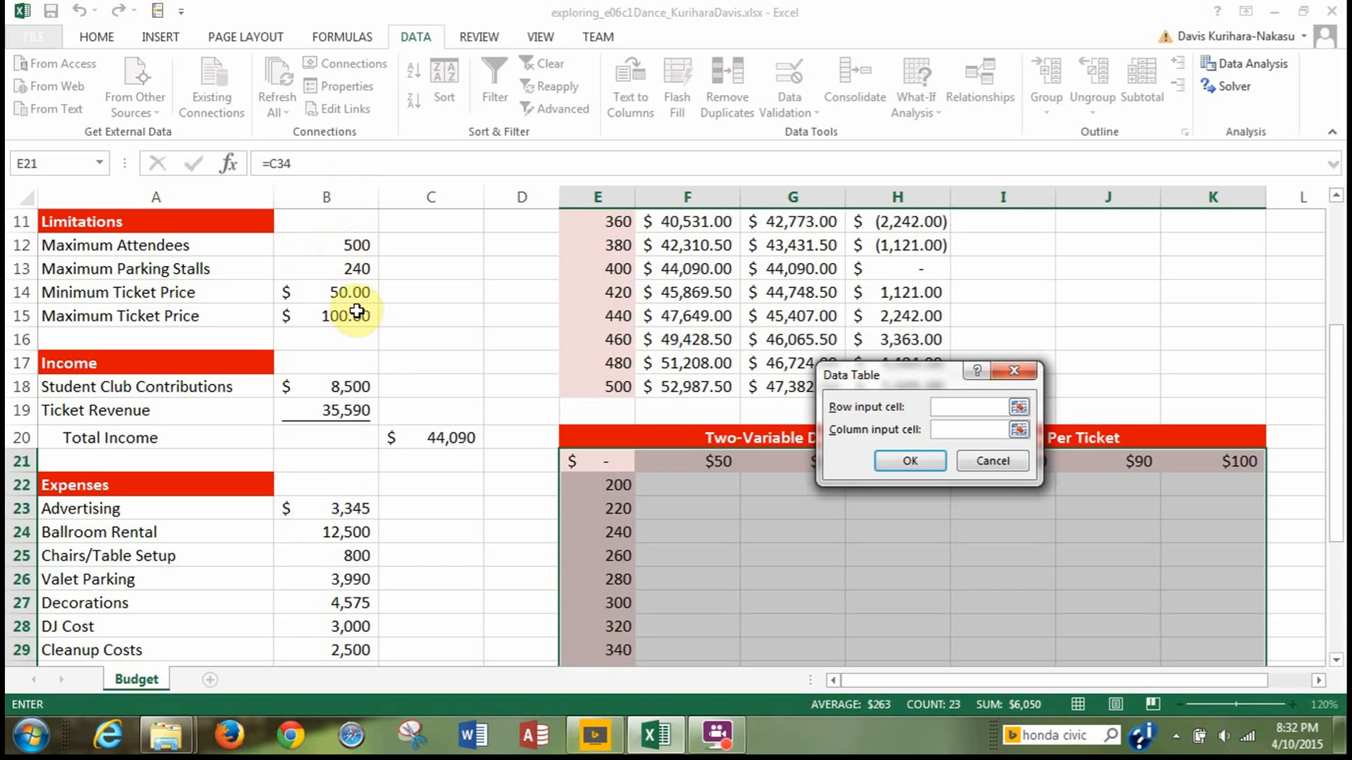
pyautogui.scroll(2, 402, 369)
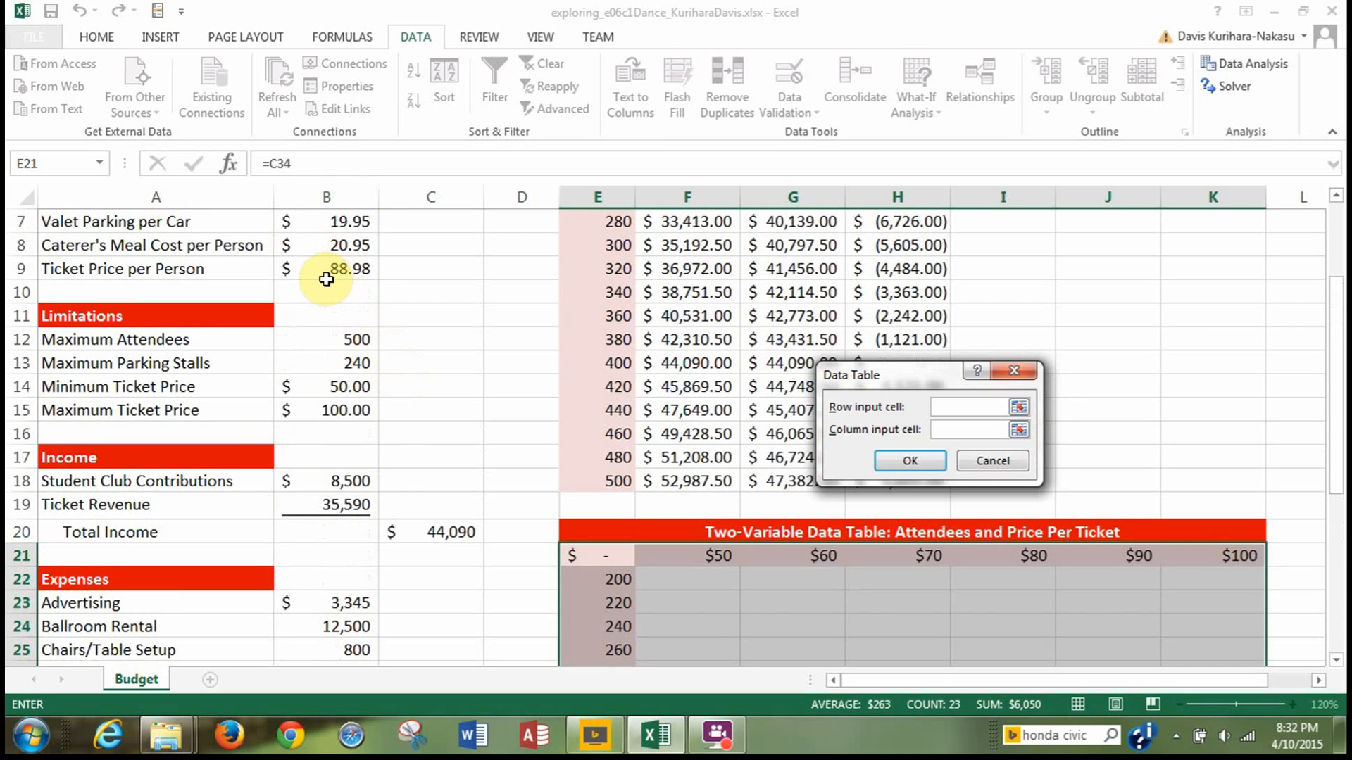
pyautogui.click(326, 274)
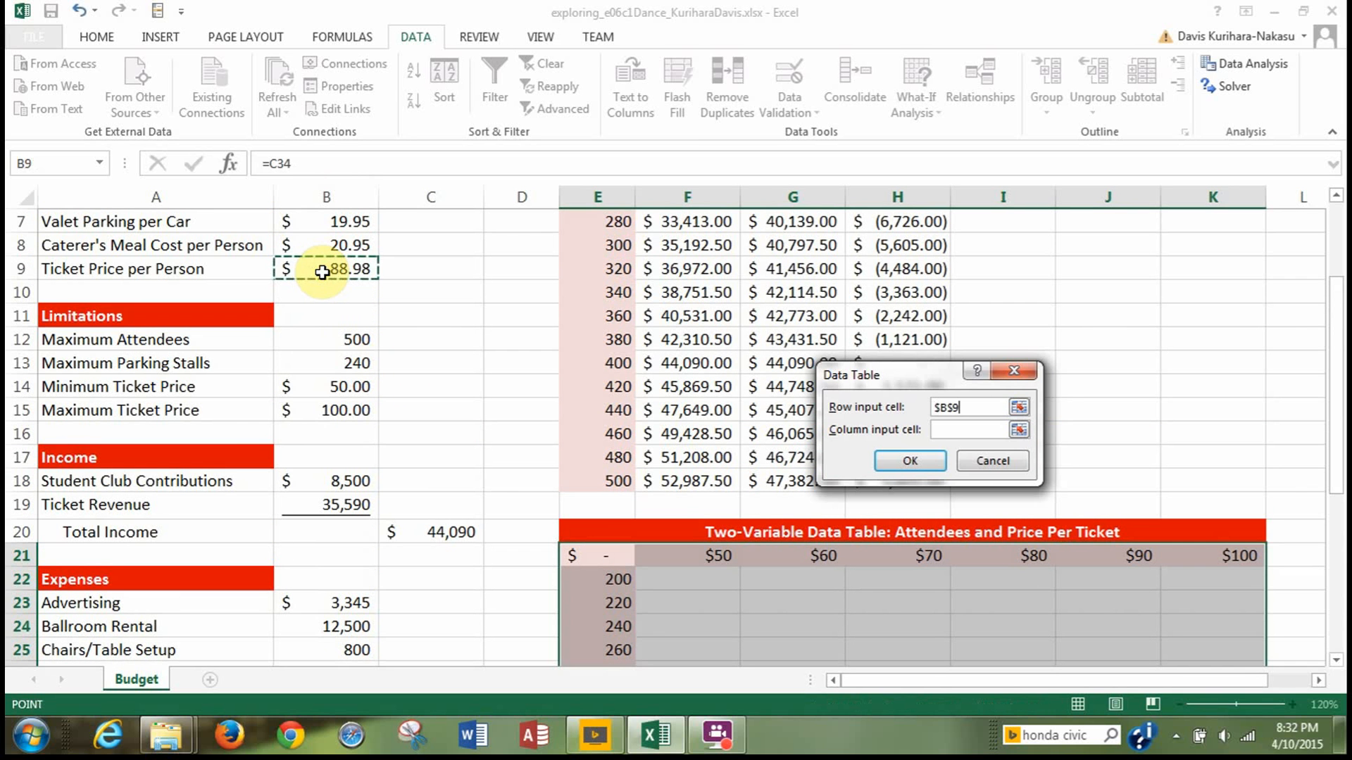
# Set the number of attendees, cell B4, as the column input cell and generate the two-variable data table.
pyautogui.click(947, 431)
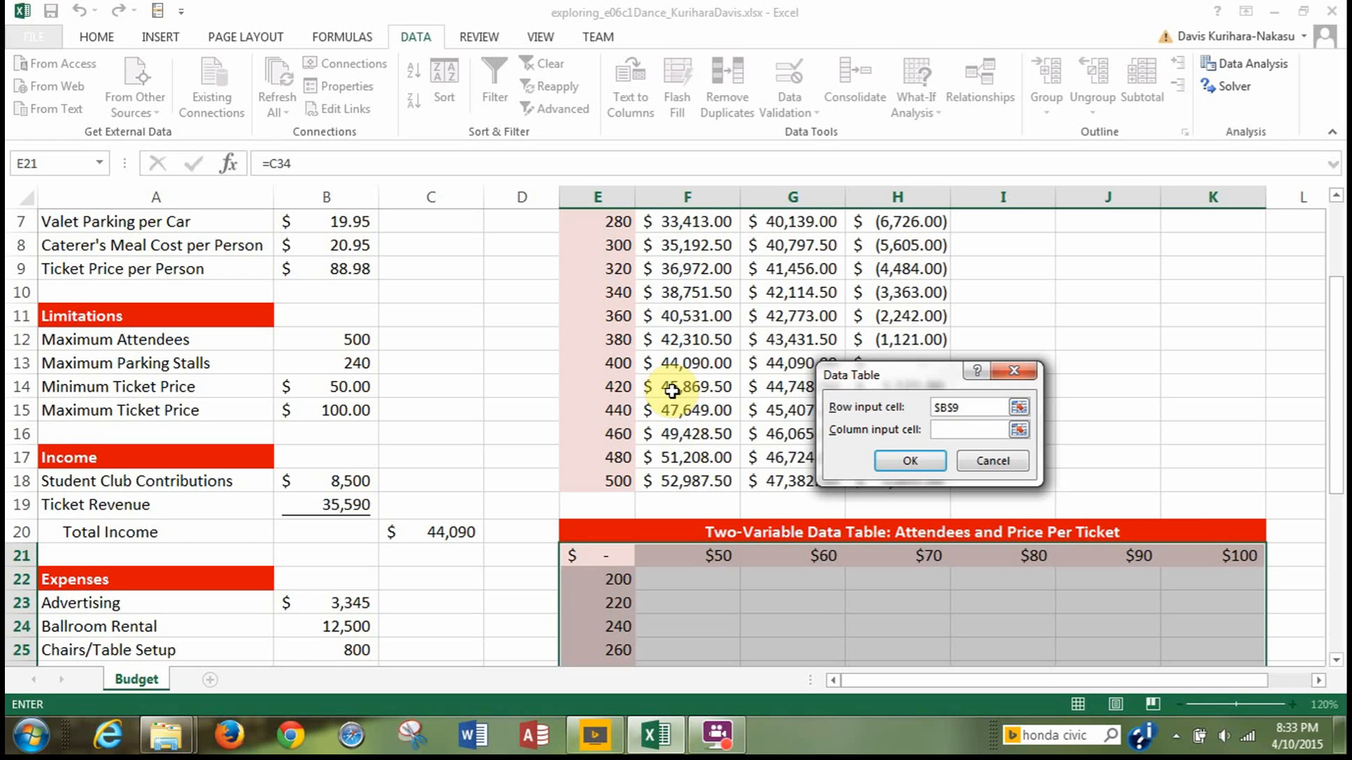
pyautogui.scroll(2, 516, 405)
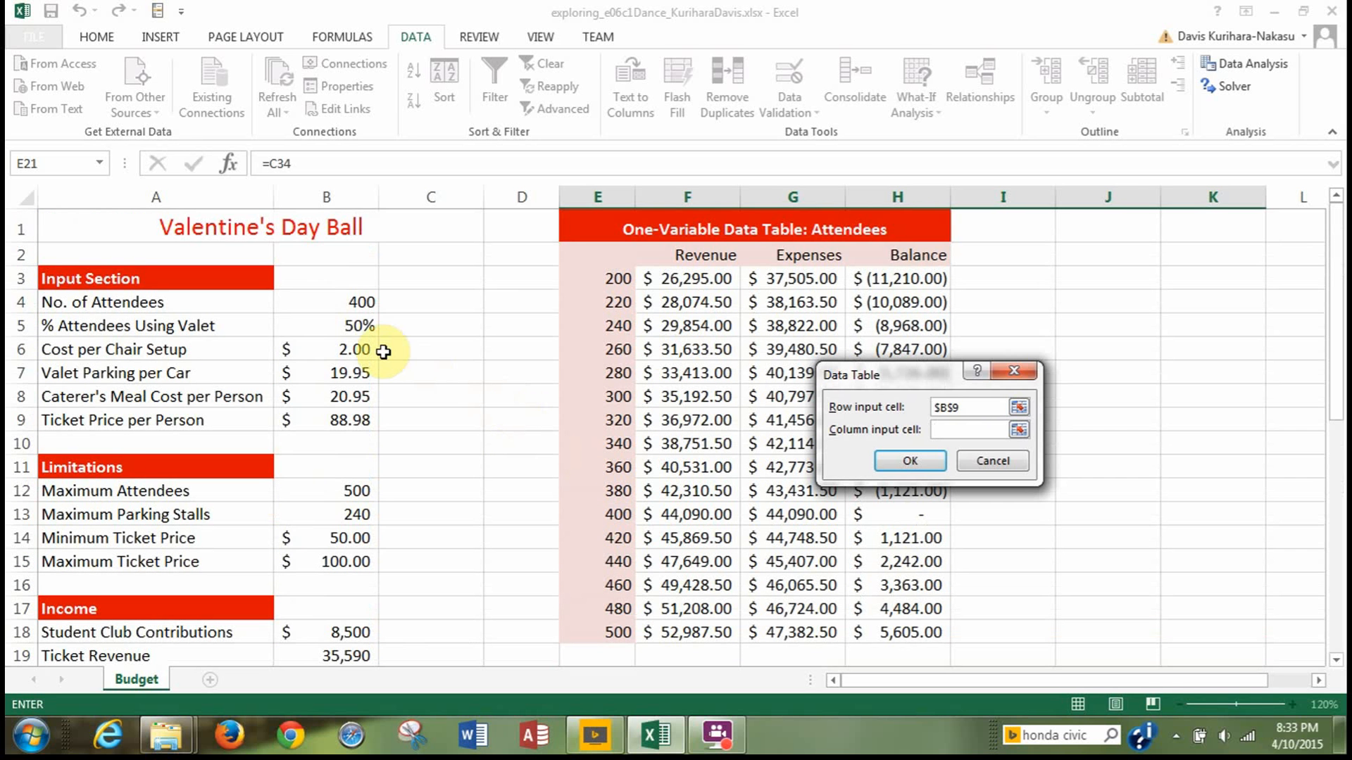
pyautogui.click(339, 304)
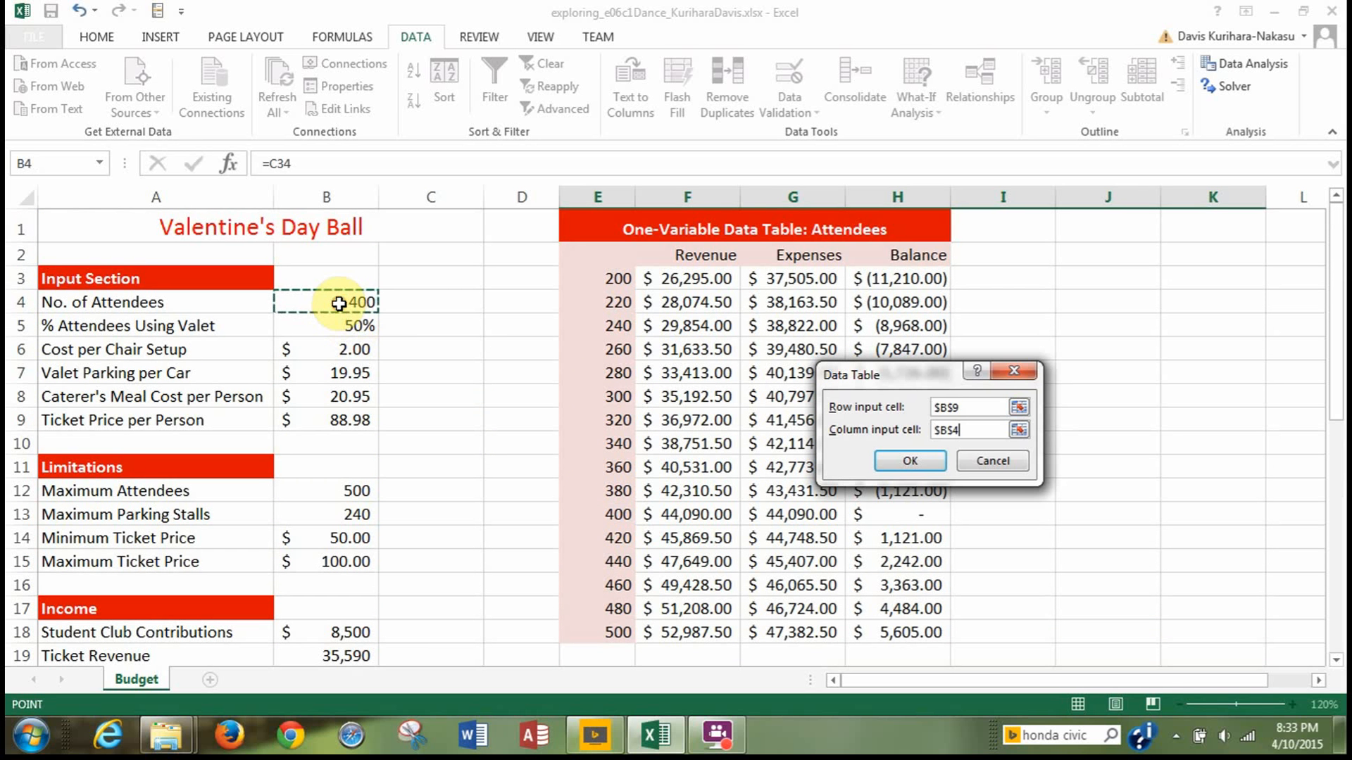
pyautogui.click(898, 467)
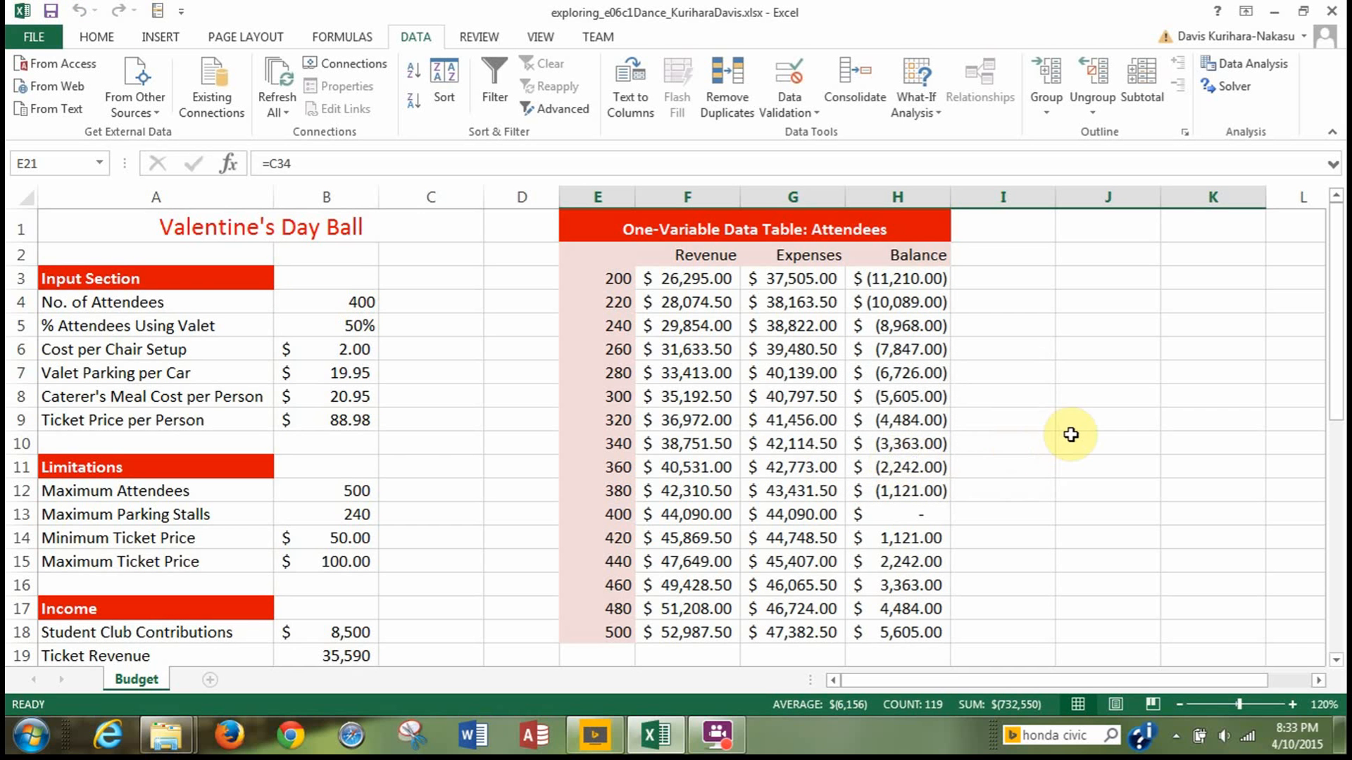
pyautogui.scroll(-5, 1066, 431)
pyautogui.scroll(-3, 1070, 435)
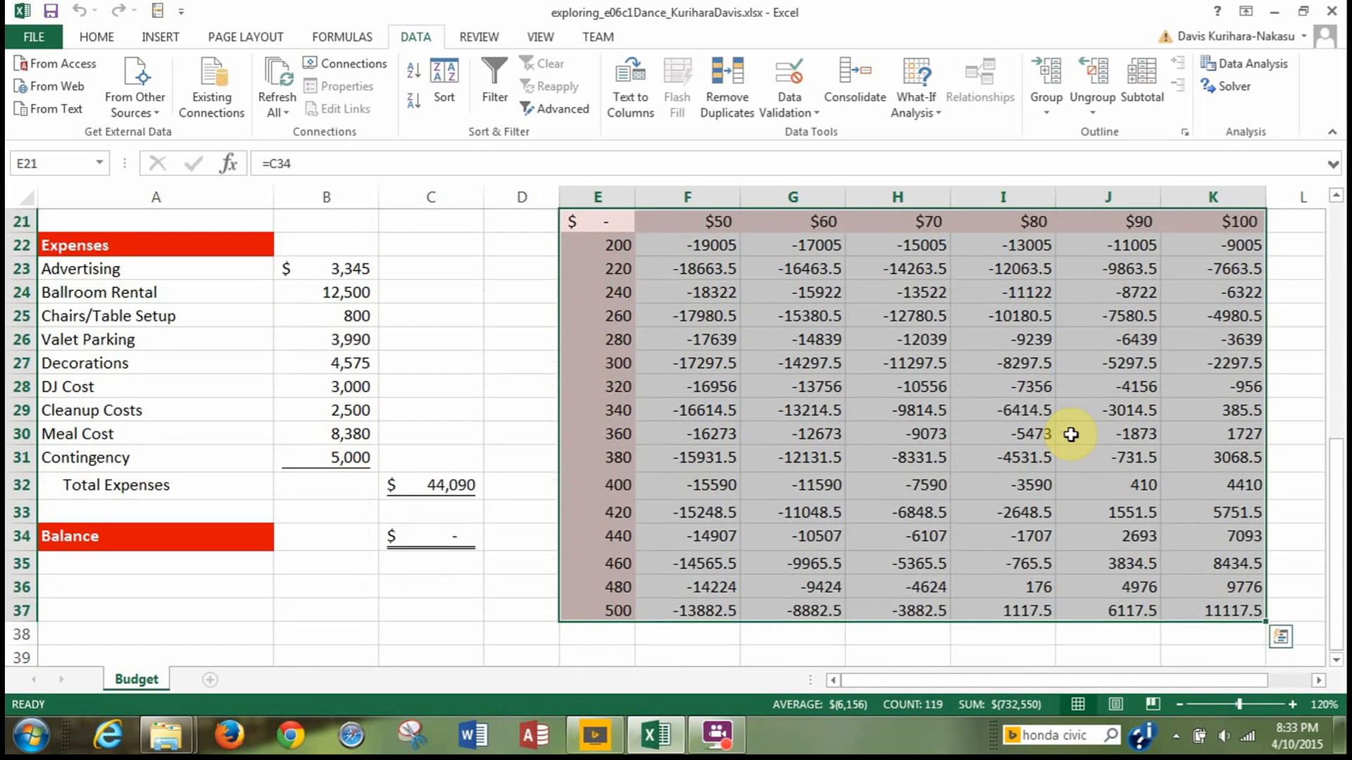
# Apply the Accounting number format to the two-variable data table results in F22:K37.
pyautogui.scroll(2, 1077, 451)
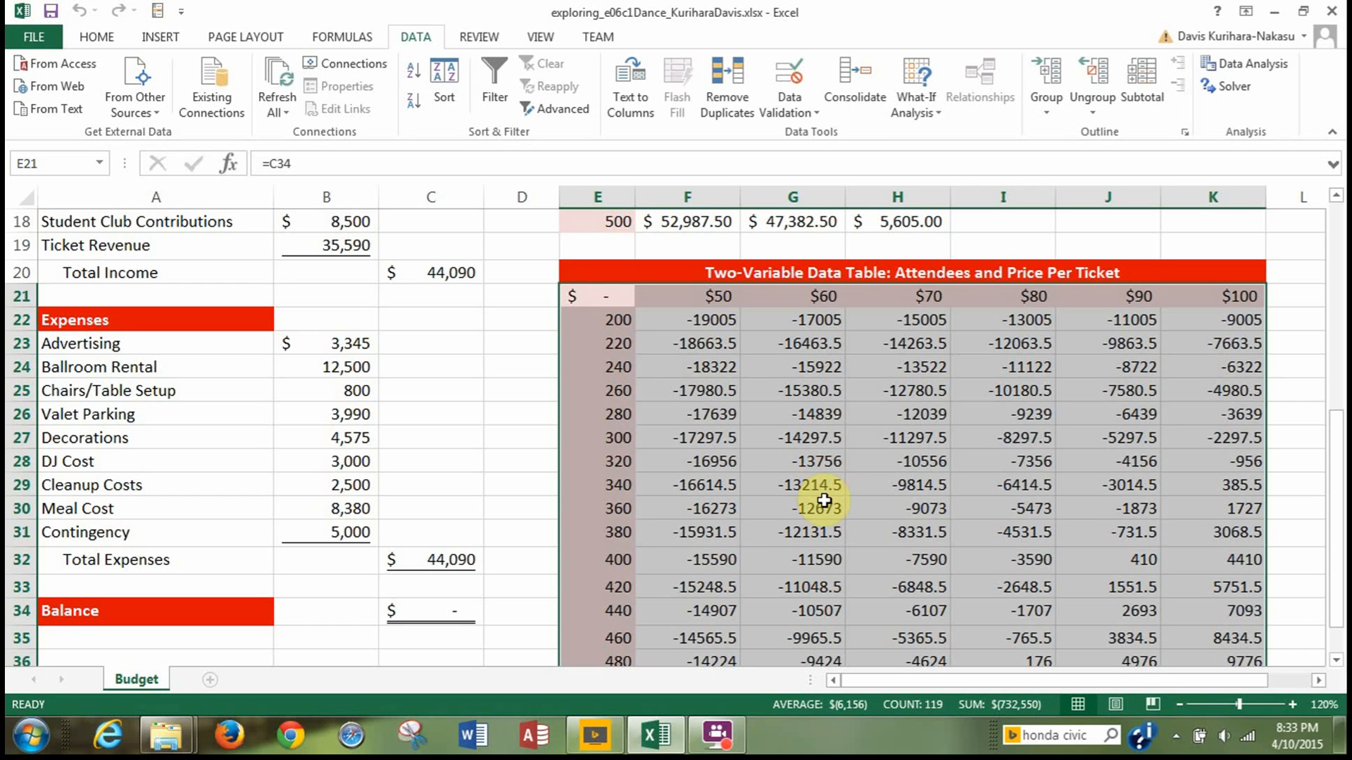
pyautogui.click(700, 320)
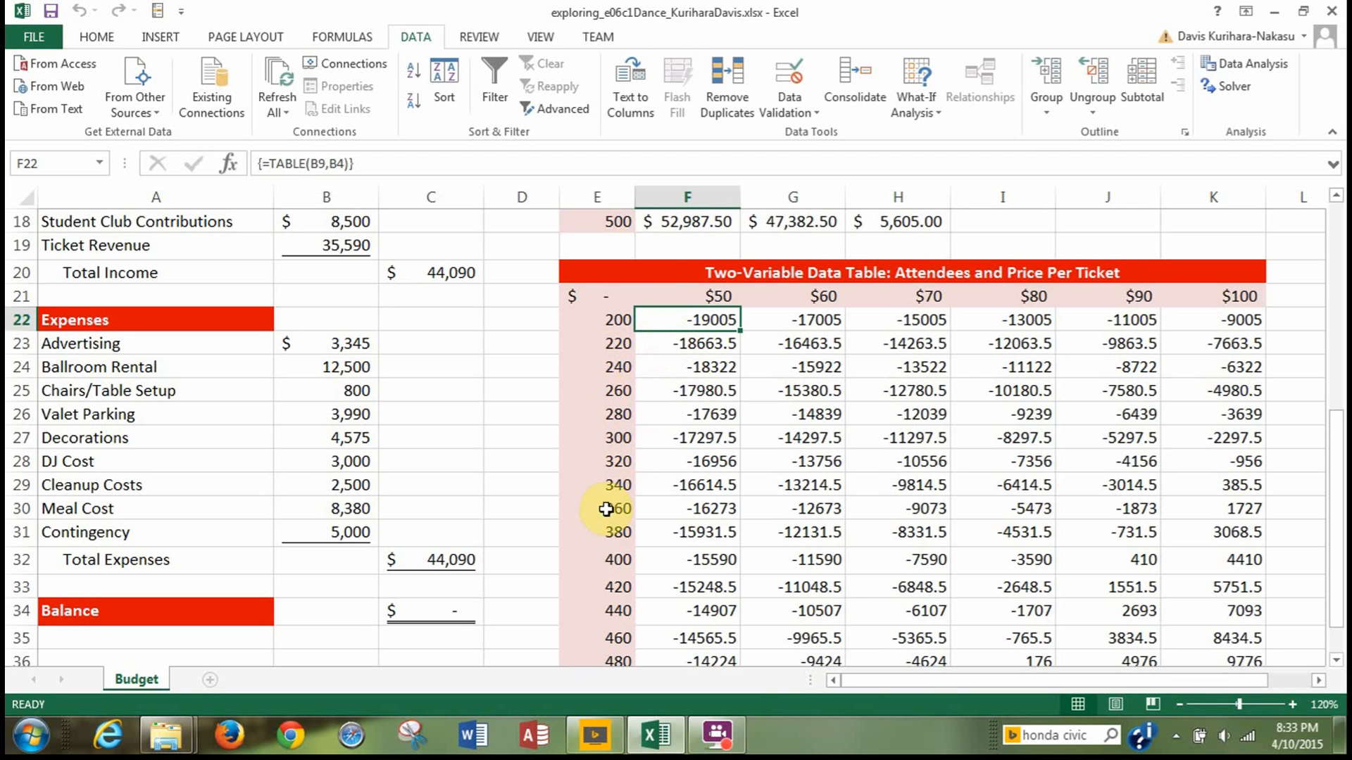
pyautogui.moveTo(665, 322); pyautogui.dragTo(1209, 620)
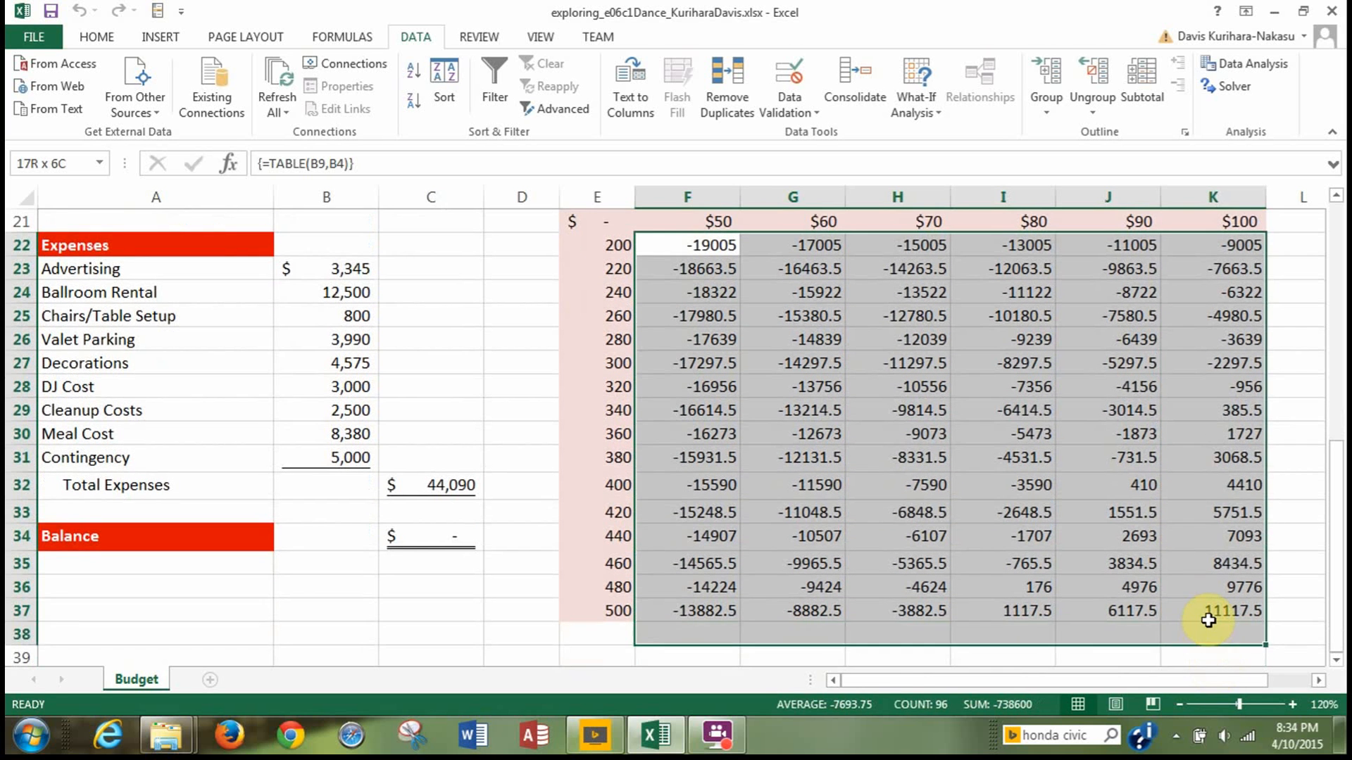
pyautogui.click(86, 38)
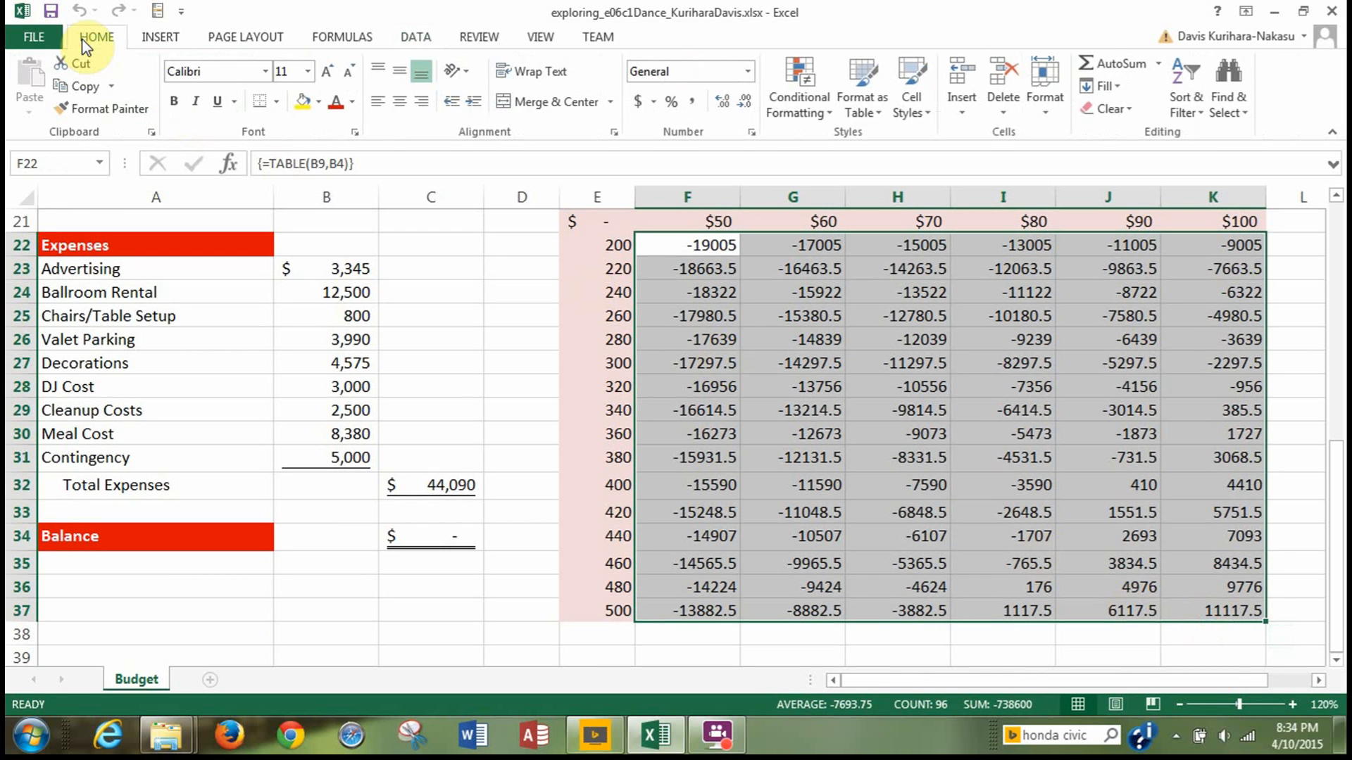
pyautogui.click(639, 106)
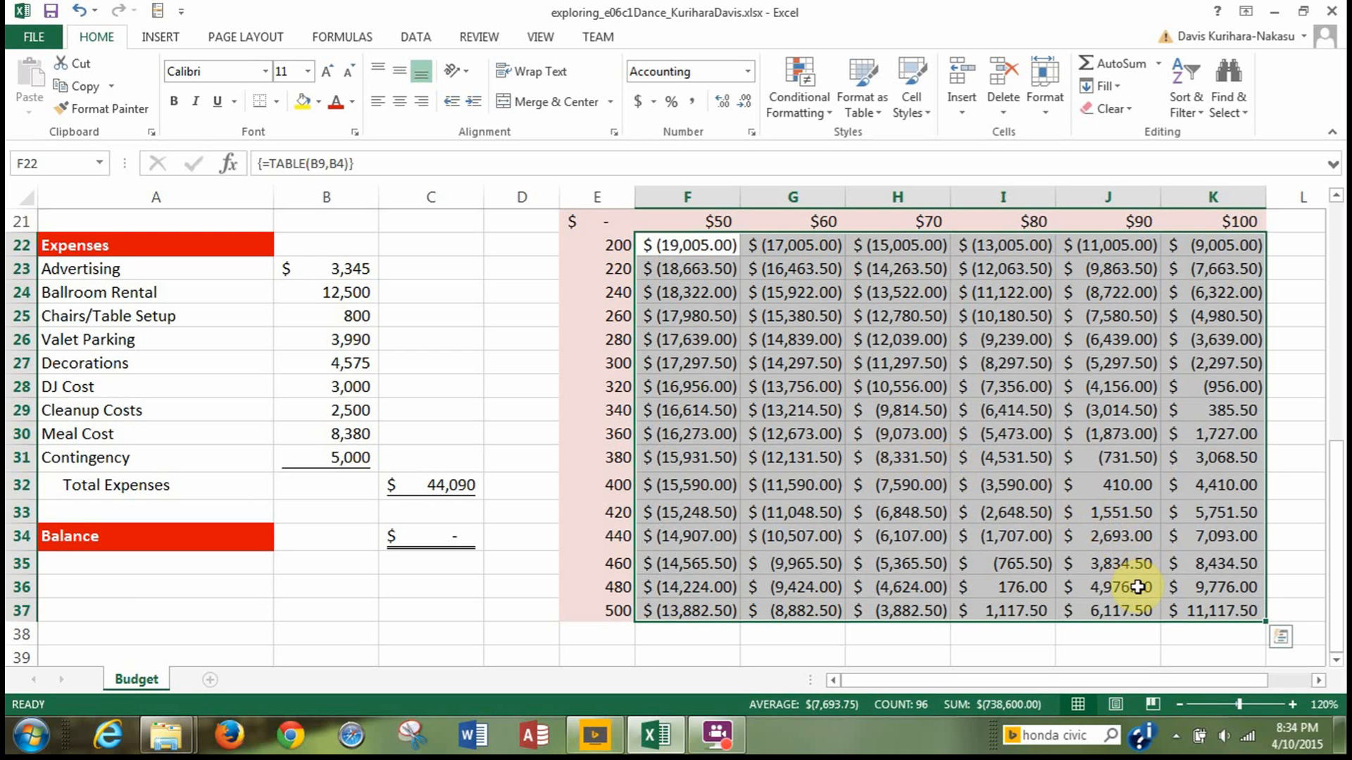
# Fill the lowest positive balances in the $80, $90 and $100 columns, I36, J32 and K29, with light red and save the workbook.
pyautogui.click(915, 561)
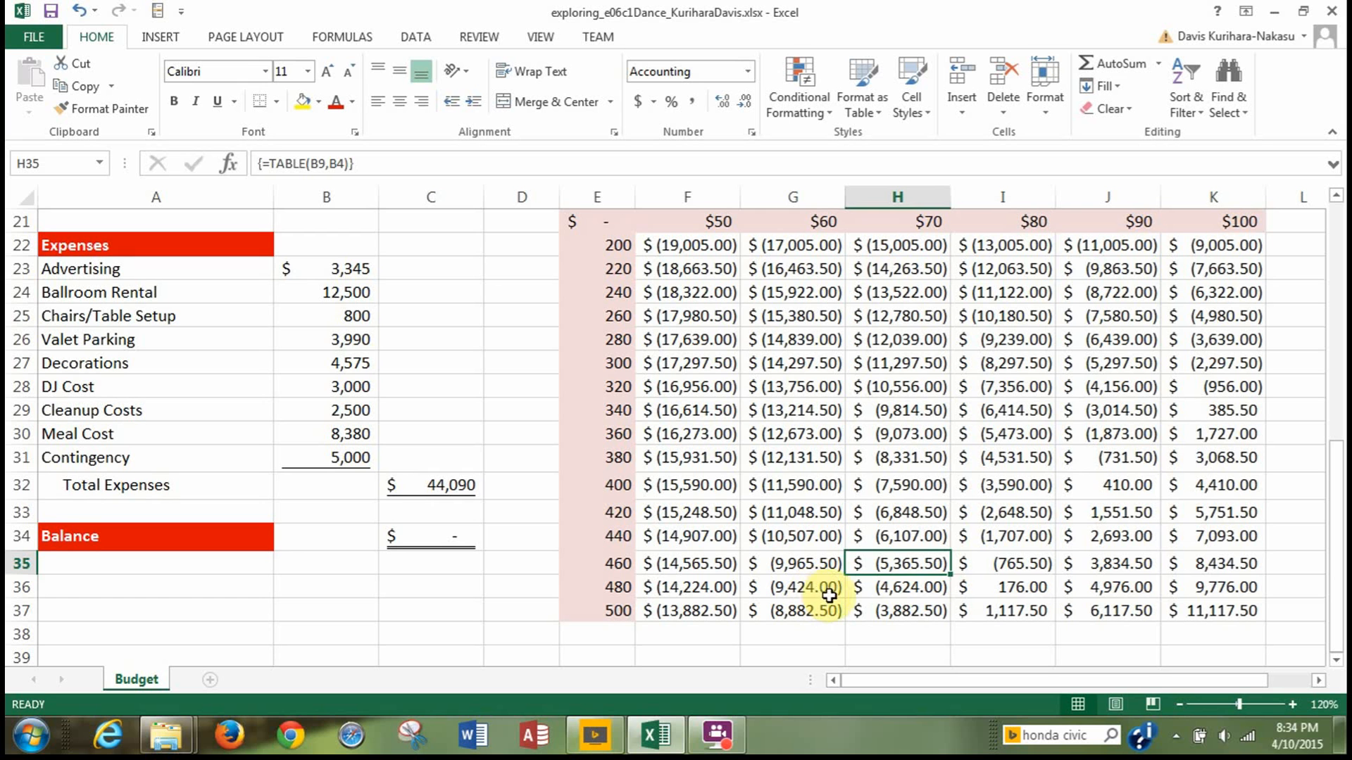
pyautogui.click(1014, 590)
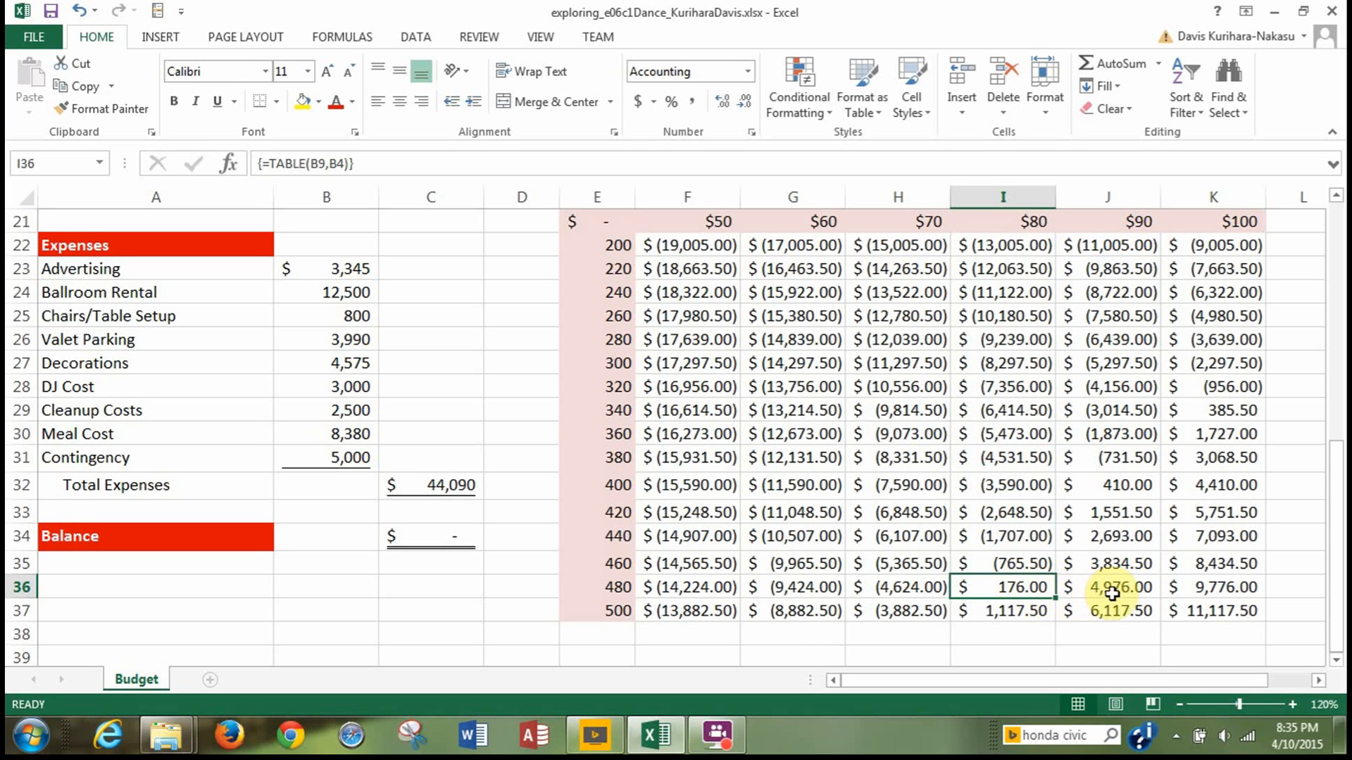
pyautogui.keyDown('ctrl'); pyautogui.click(1099, 491); pyautogui.keyUp('ctrl')
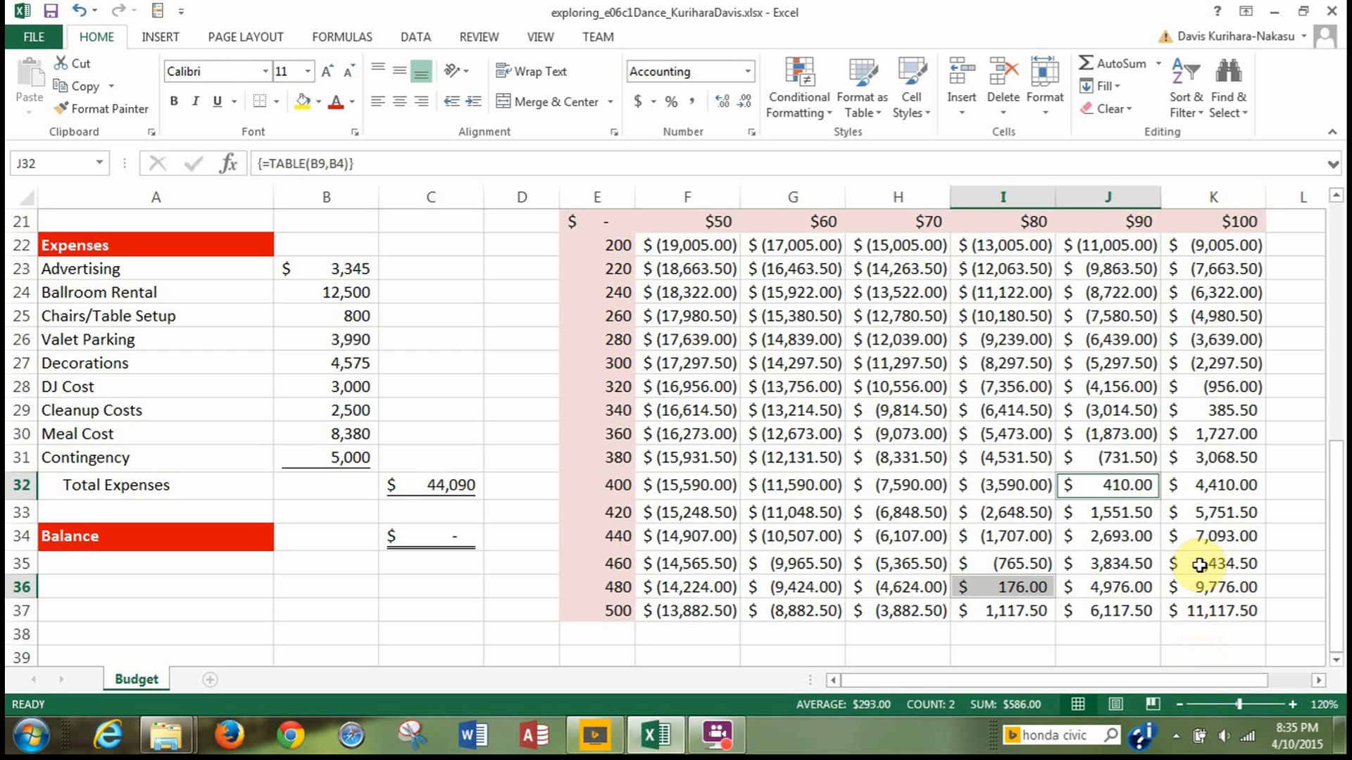
pyautogui.keyDown('ctrl'); pyautogui.click(1212, 410); pyautogui.keyUp('ctrl')
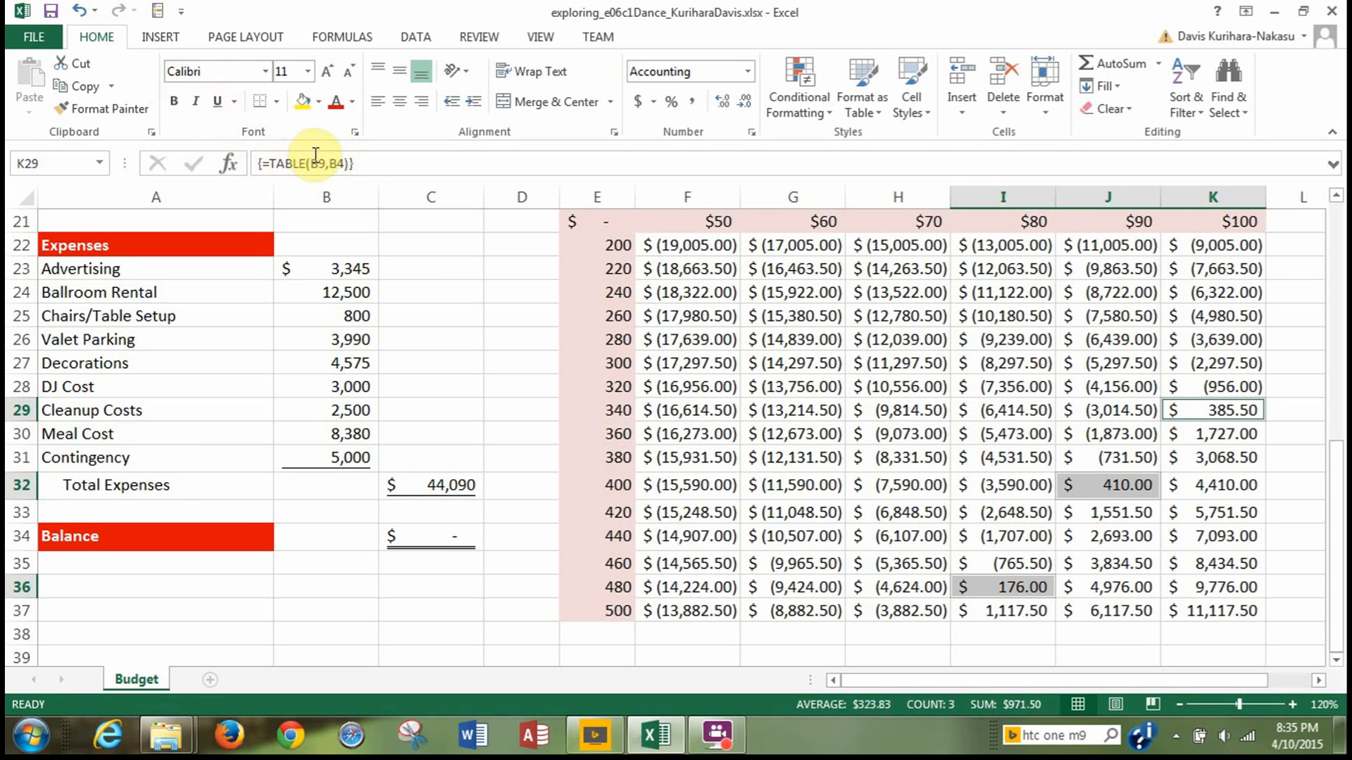
pyautogui.click(318, 106)
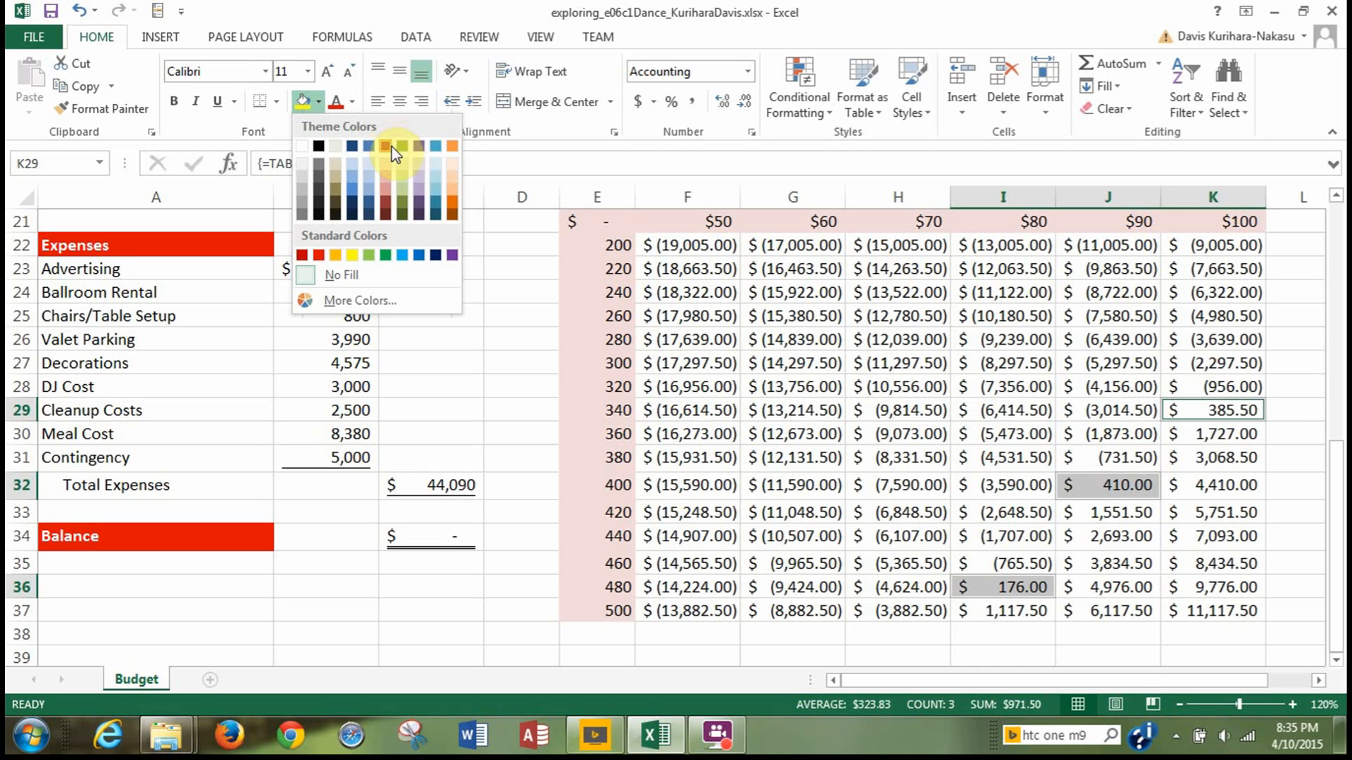
pyautogui.click(384, 183)
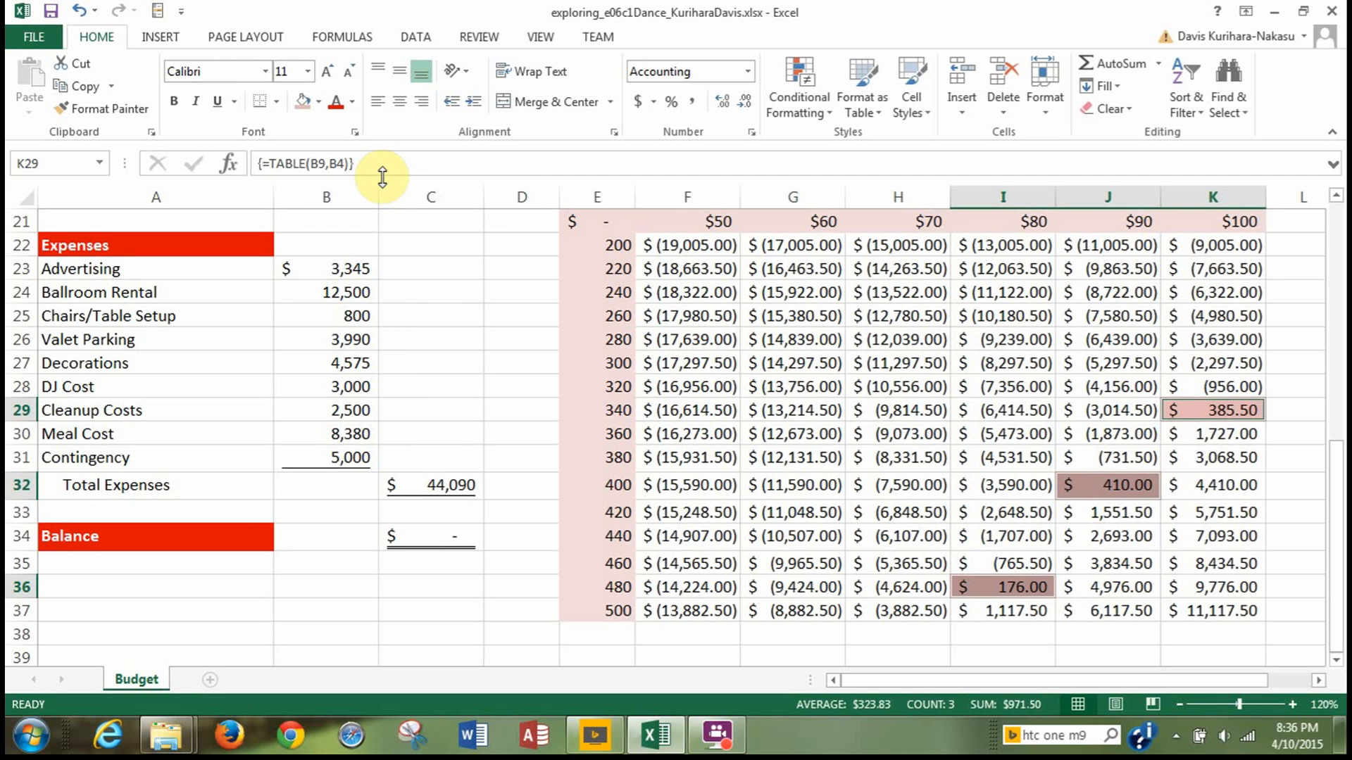
pyautogui.hotkey('ctrl', 's')
pyautogui.scroll(2, 437, 353)
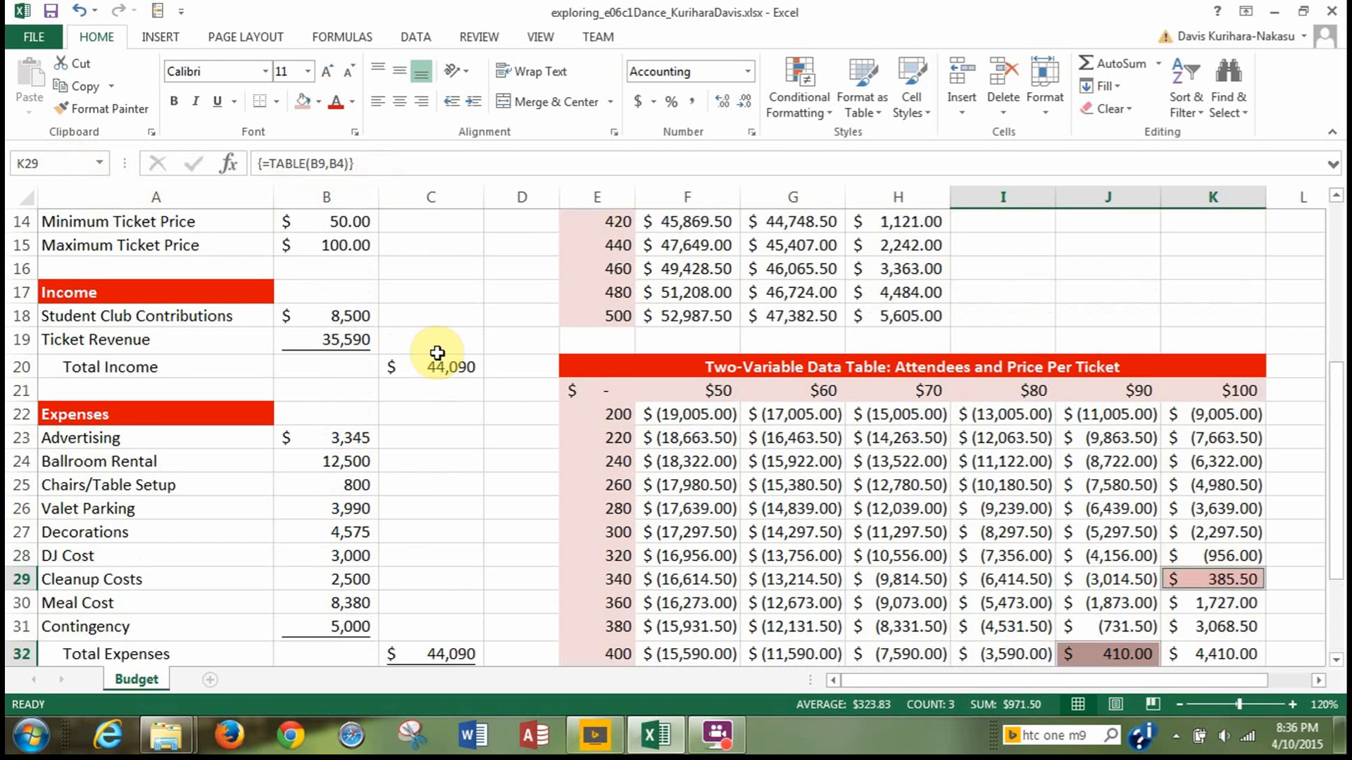
# Apply a custom number format to the two-variable table's corner cell E21 so that it displays the text "#Attend".
pyautogui.click(597, 396)
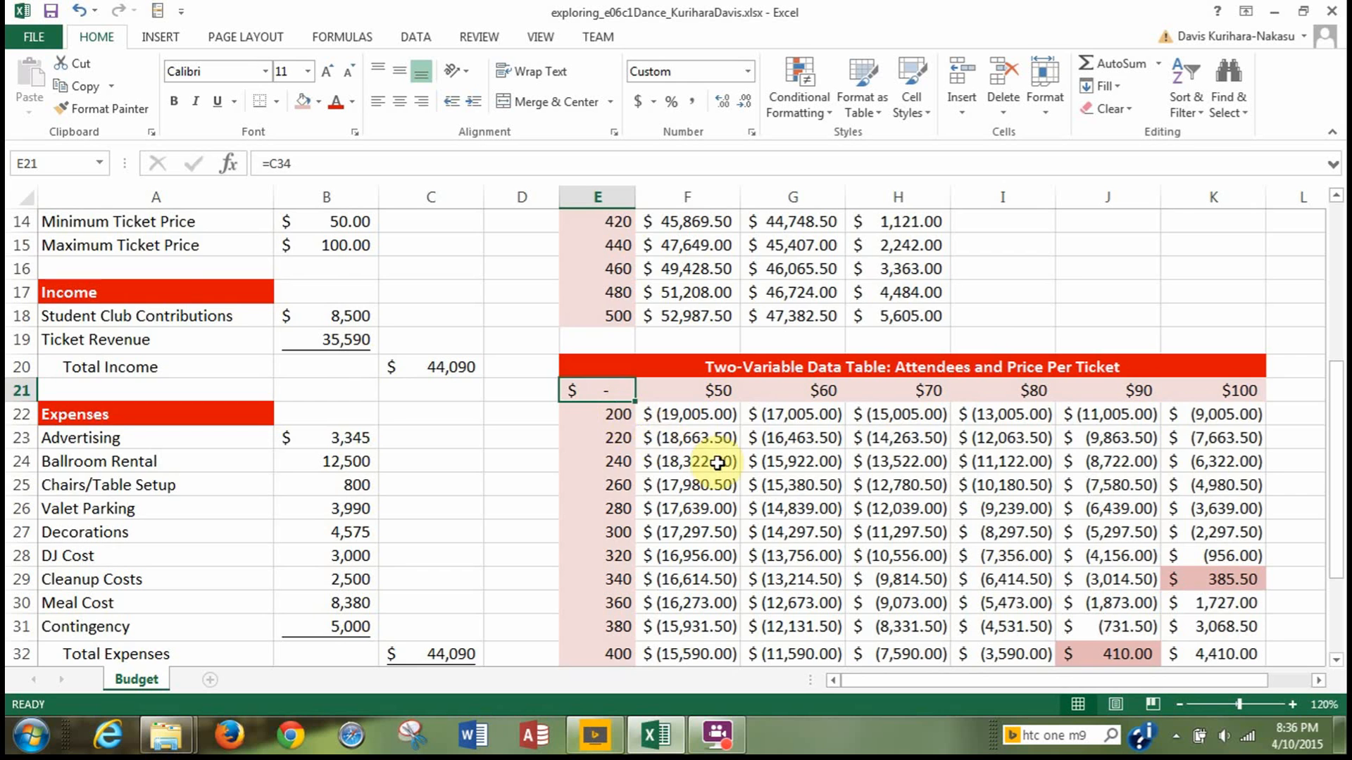
pyautogui.scroll(2, 722, 479)
pyautogui.scroll(3, 718, 477)
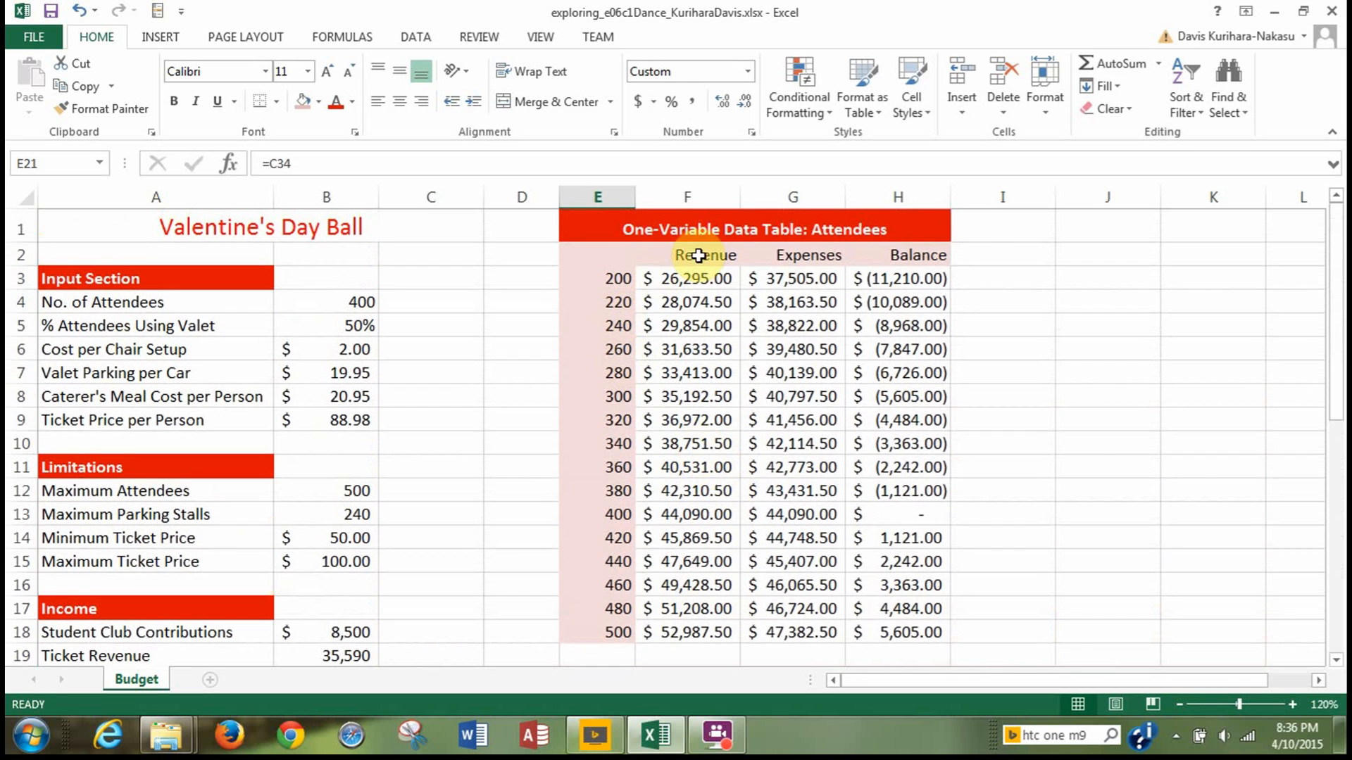
pyautogui.scroll(-2, 475, 493)
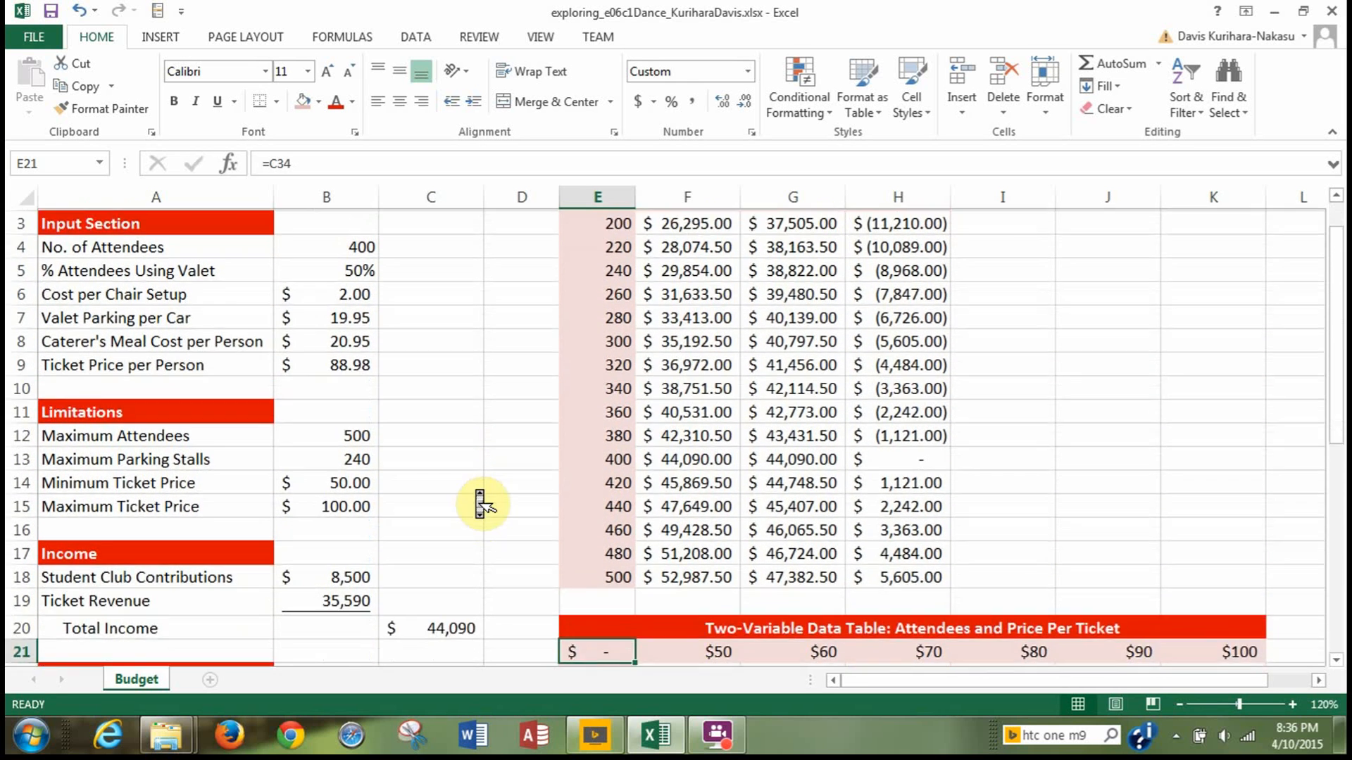
pyautogui.scroll(-1, 481, 504)
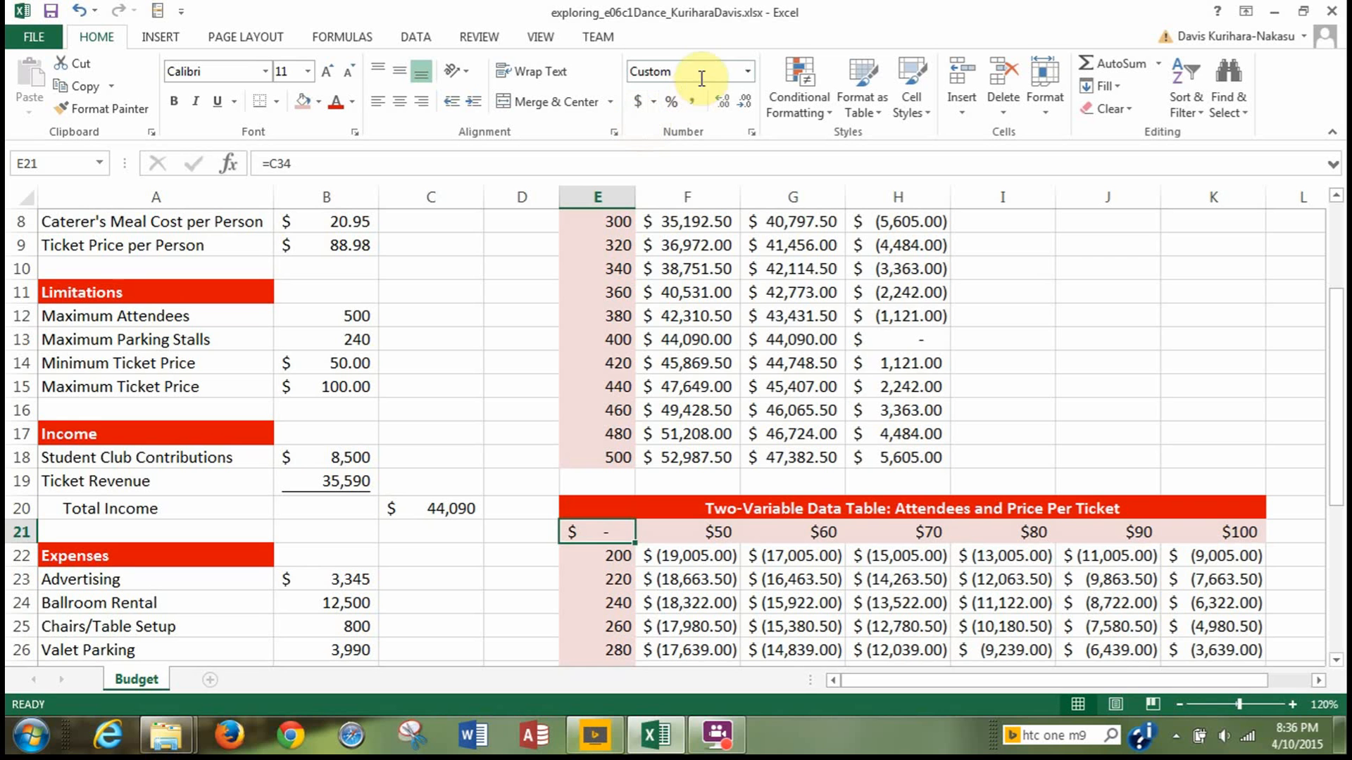
pyautogui.click(750, 135)
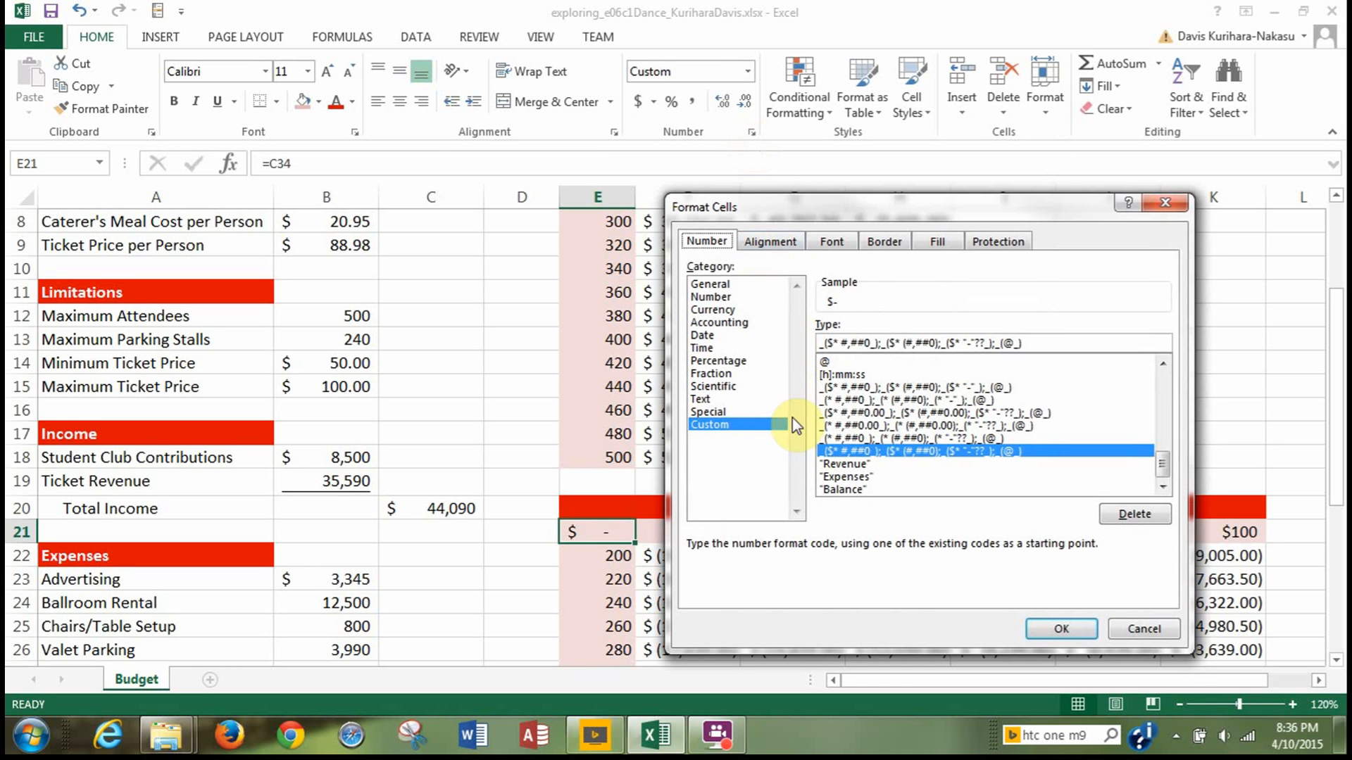
pyautogui.scroll(10, 929, 423)
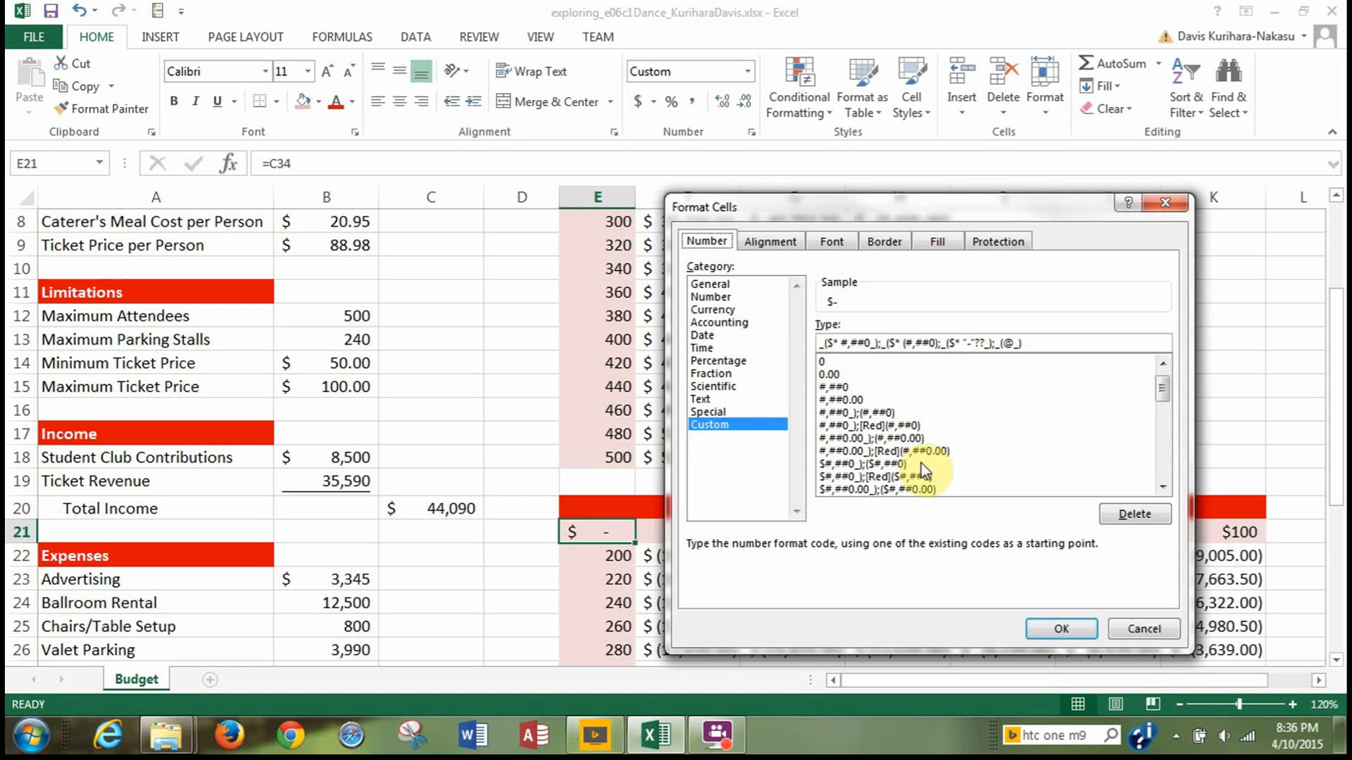
pyautogui.click(845, 362)
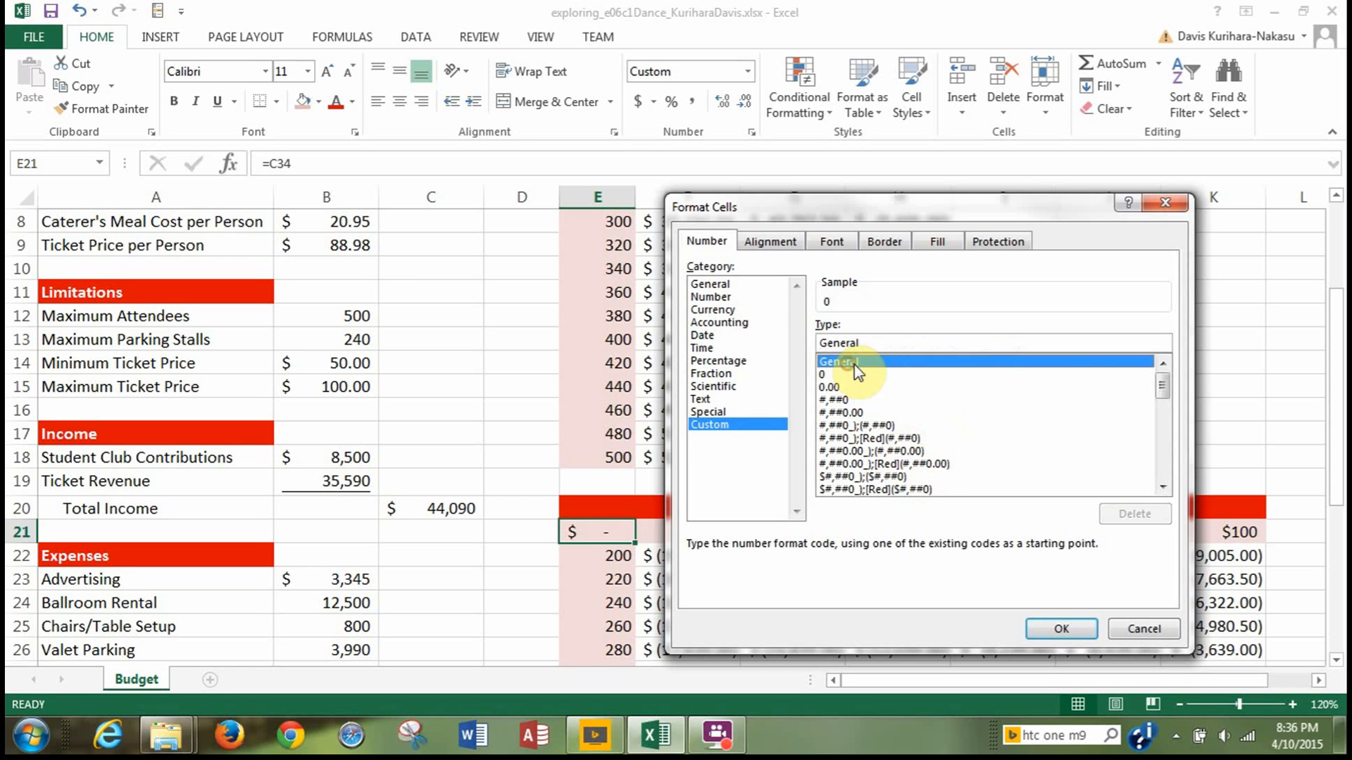
pyautogui.click(929, 344)
pyautogui.moveTo(863, 343); pyautogui.dragTo(796, 346)
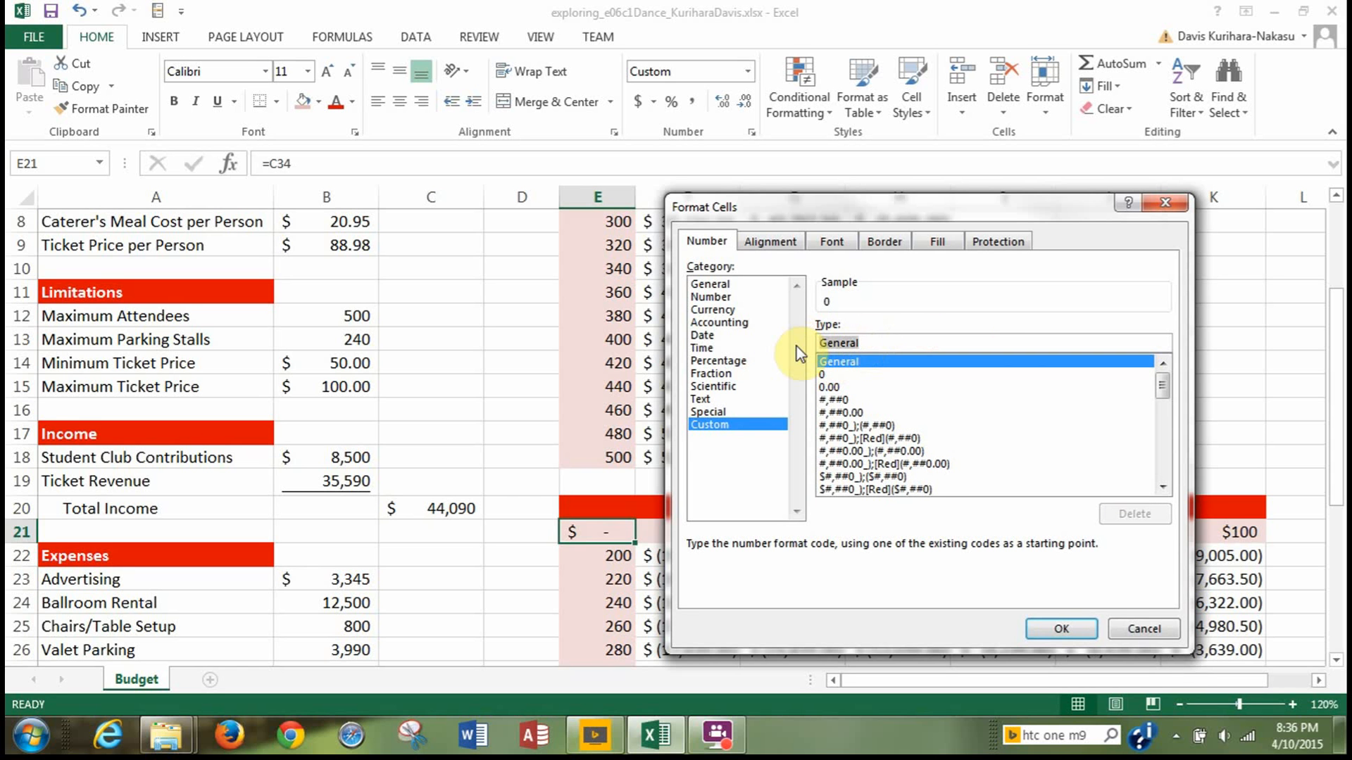
pyautogui.press('BackSpace')
pyautogui.write('"')
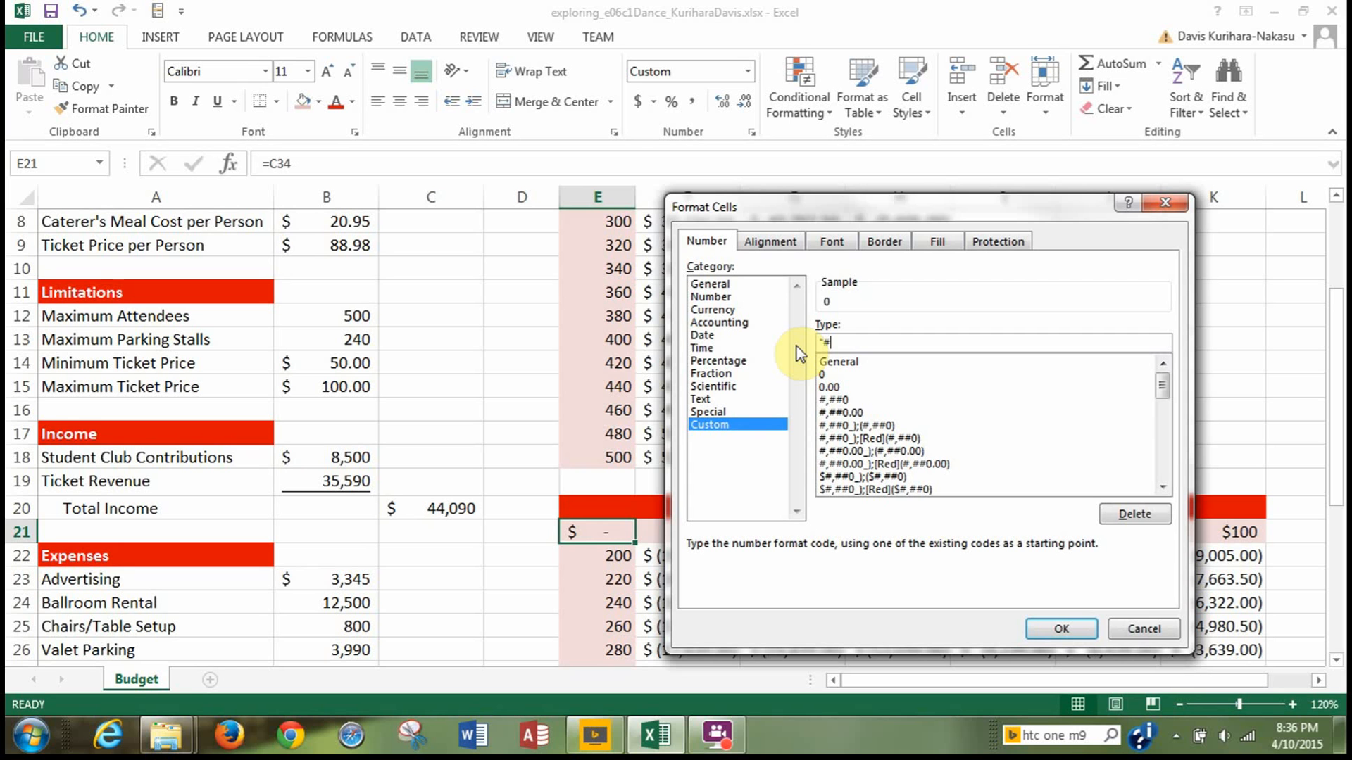
pyautogui.write('#Attend"')
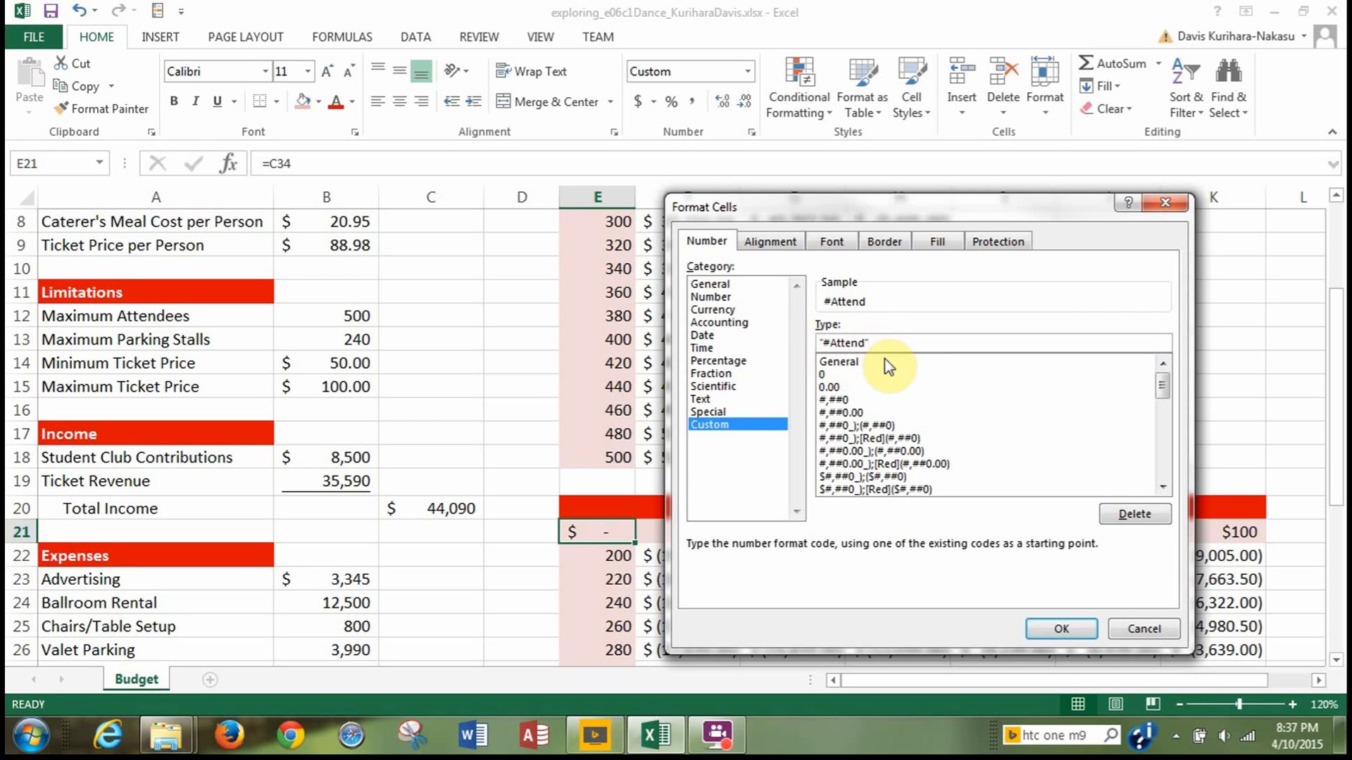
pyautogui.click(1057, 629)
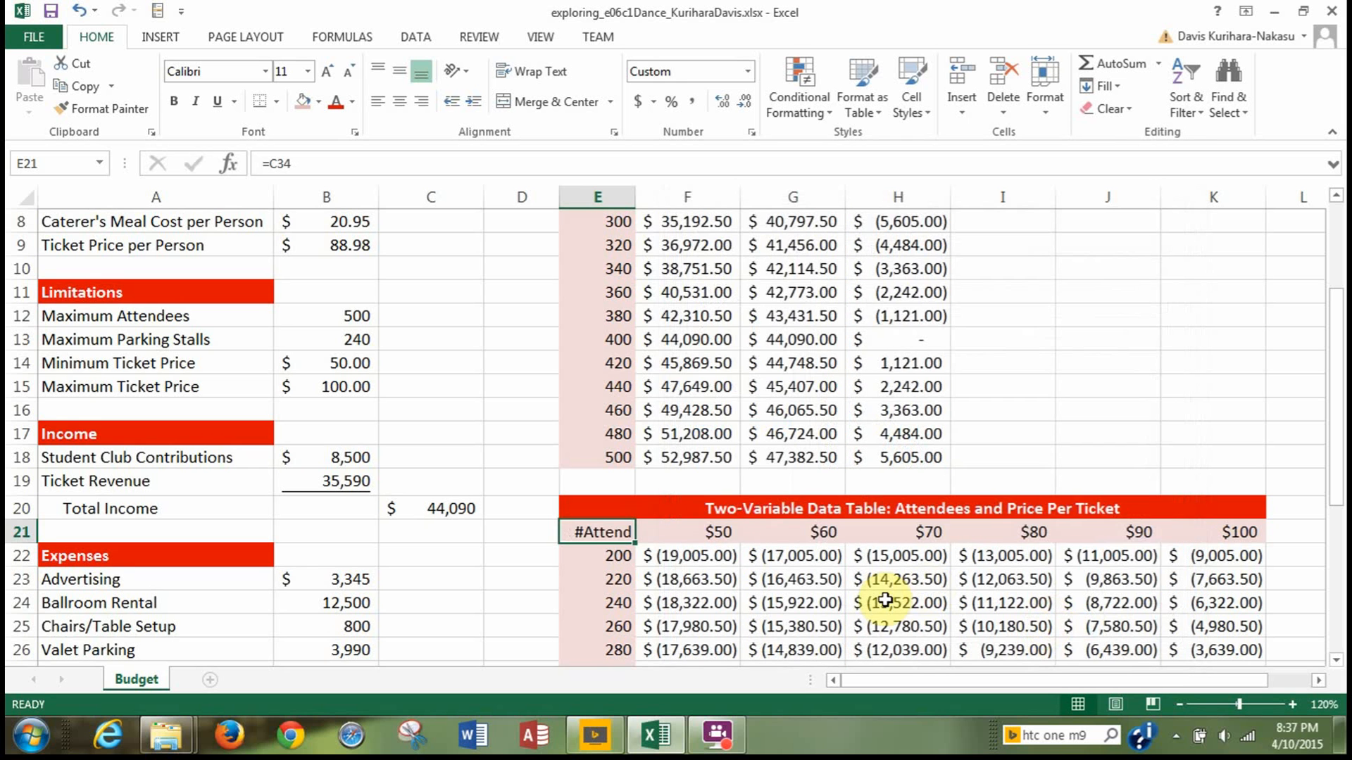